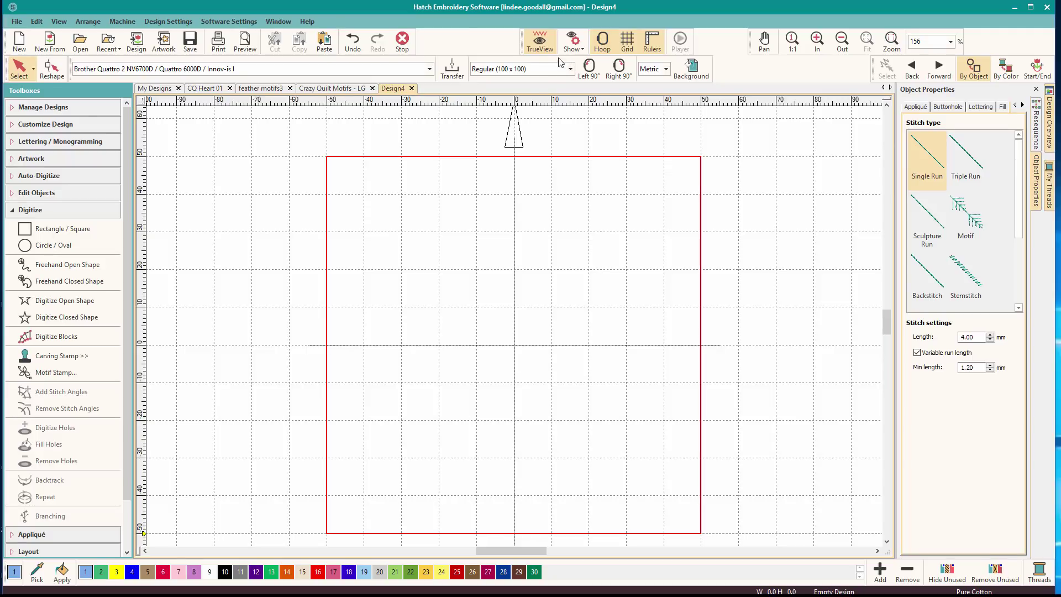
Set the grid spacing to 1 mm horizontally and vertically, and hide the hoop.
right_click(629, 44)
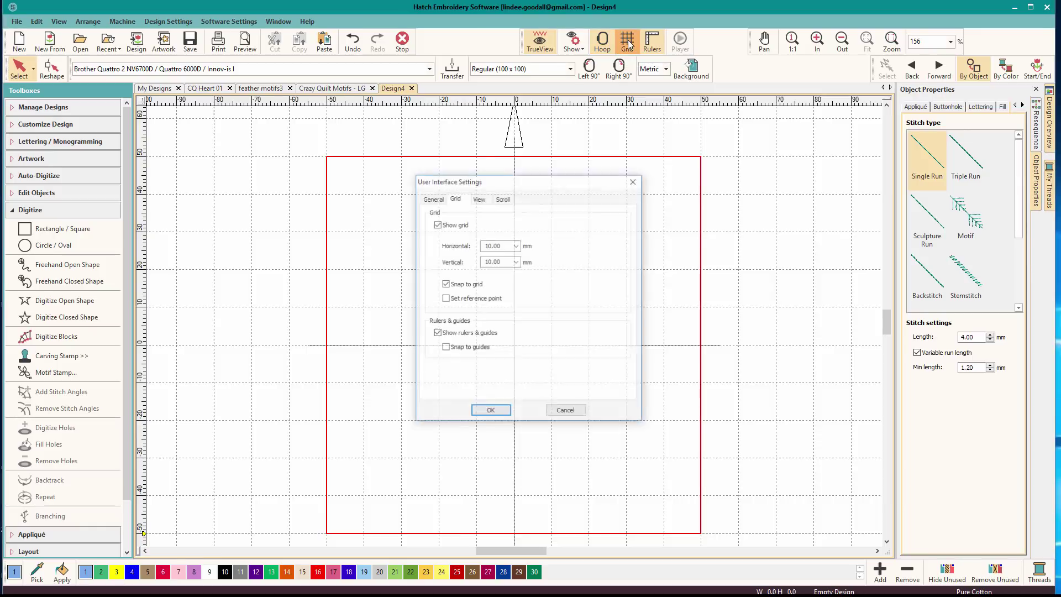
double_click(482, 245)
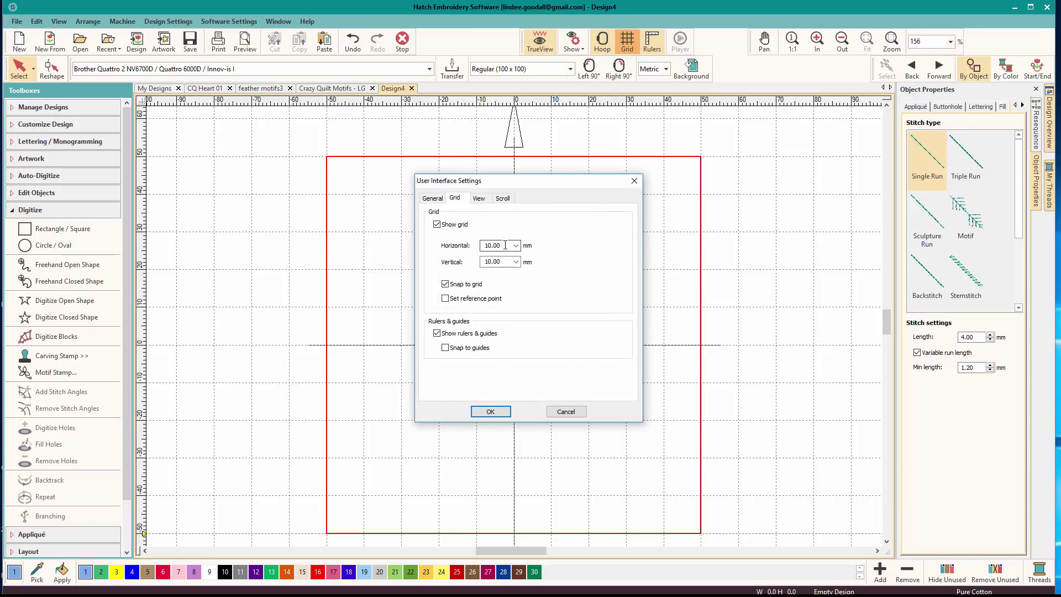
text(1)
key(Tab)
text(1)
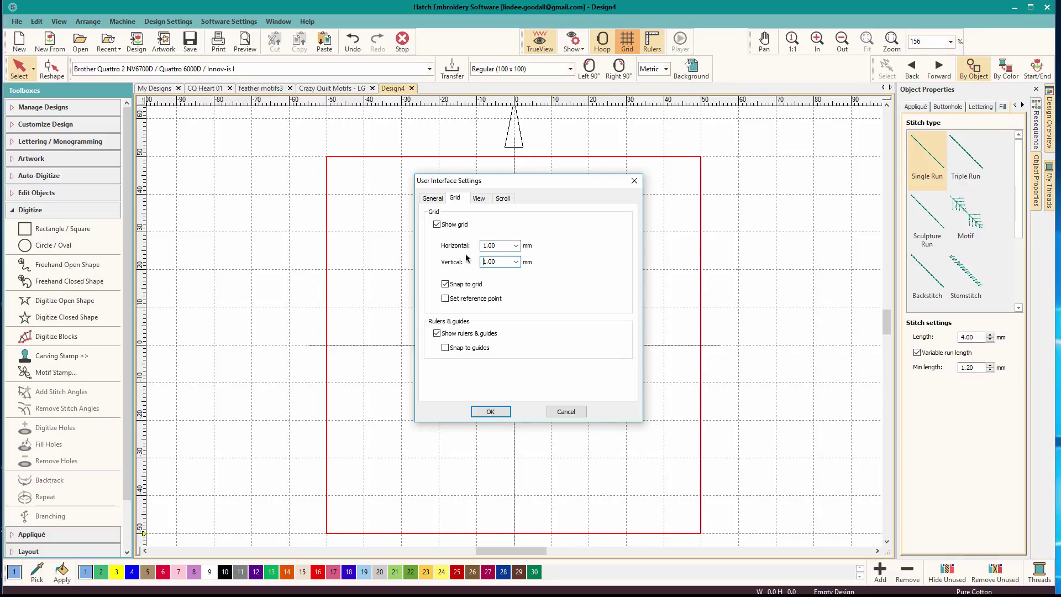
key(Return)
click(604, 51)
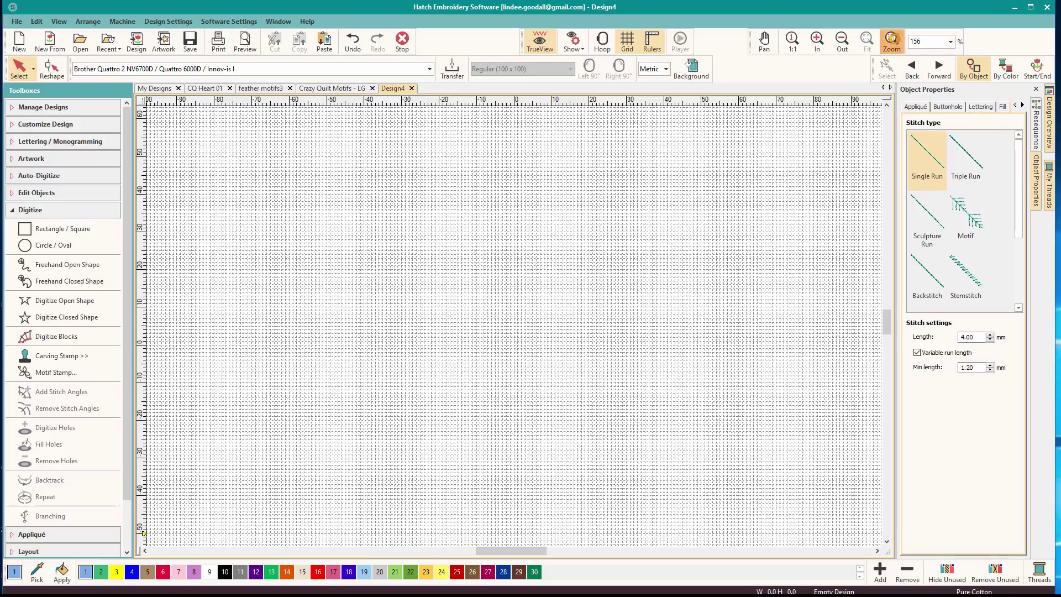
Start an open digitized shape with a 2 mm stem and the largest V-shaped branch pair, each branch spanning 4 mm across and 4 mm outward.
click(892, 40)
drag(445, 297, 546, 352)
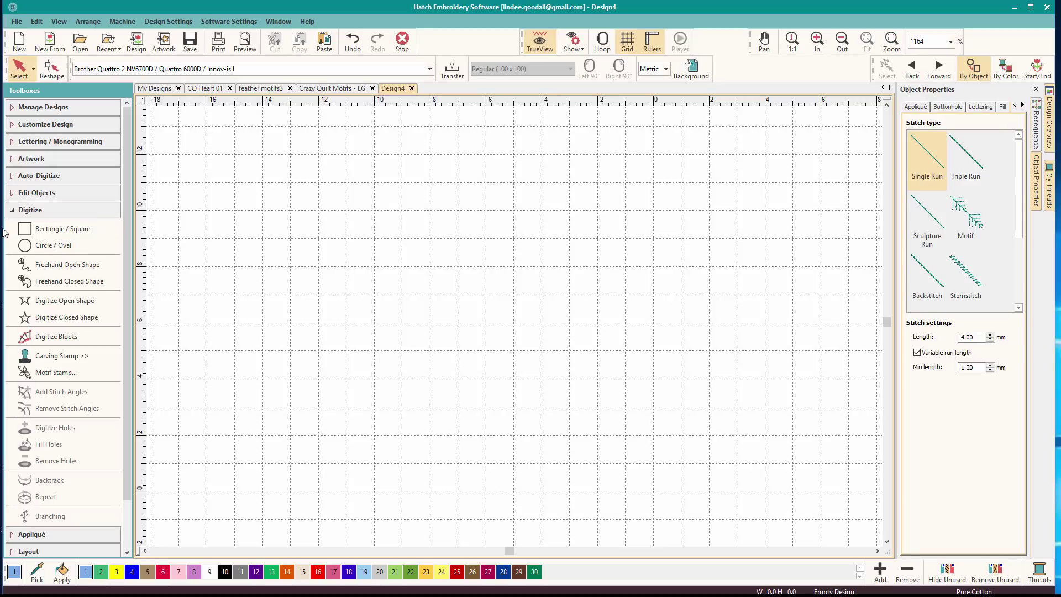
click(48, 301)
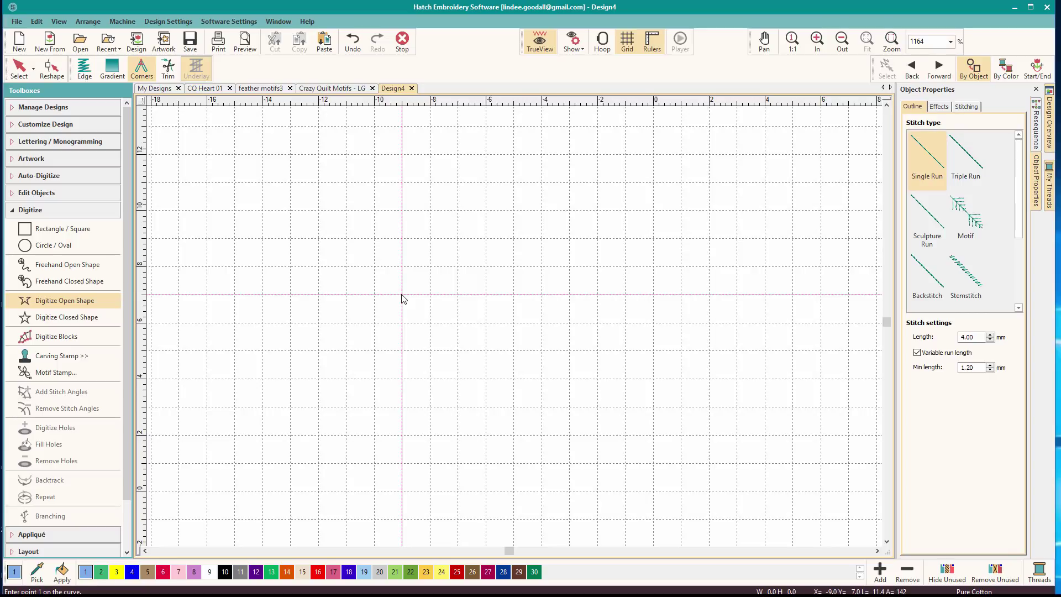
click(402, 294)
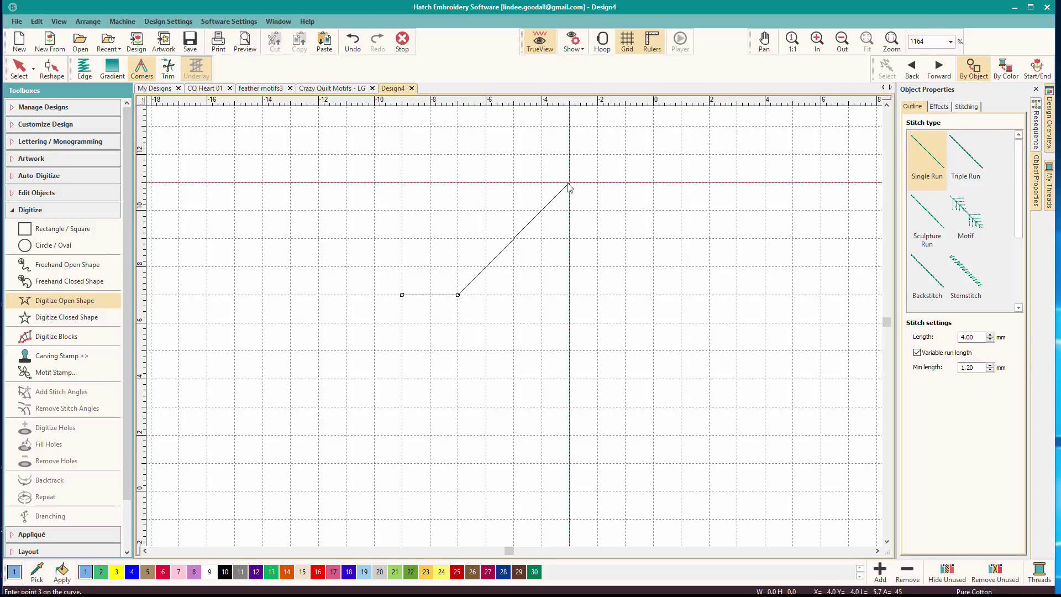
click(569, 184)
click(458, 294)
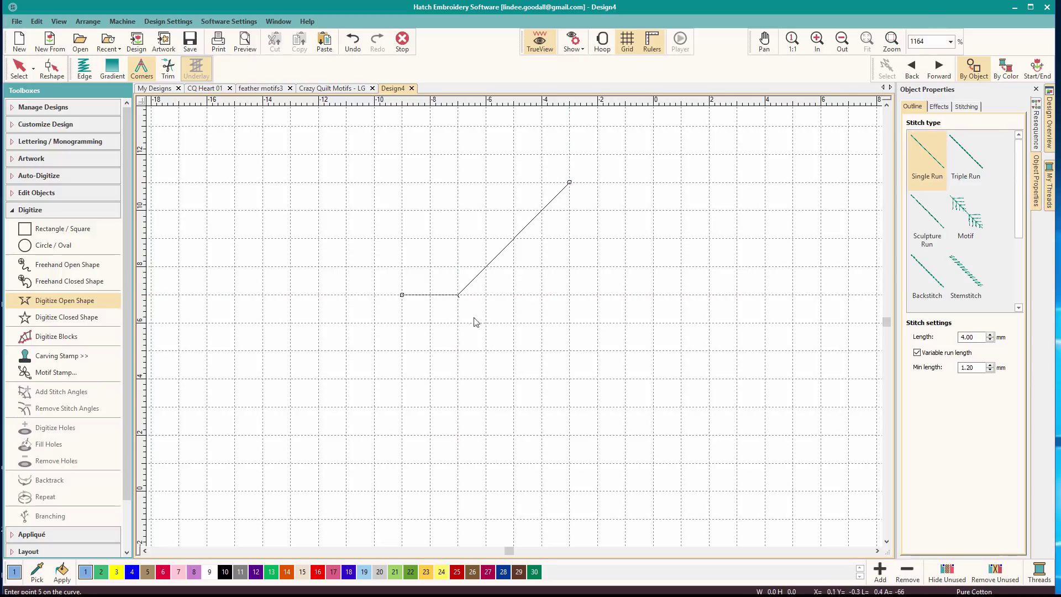
click(569, 407)
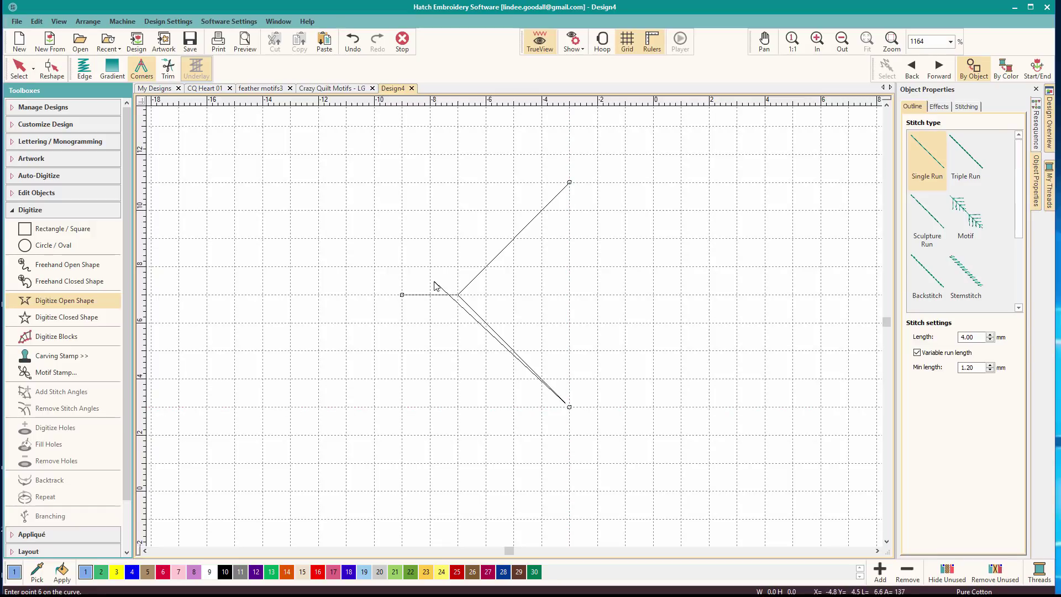
click(458, 295)
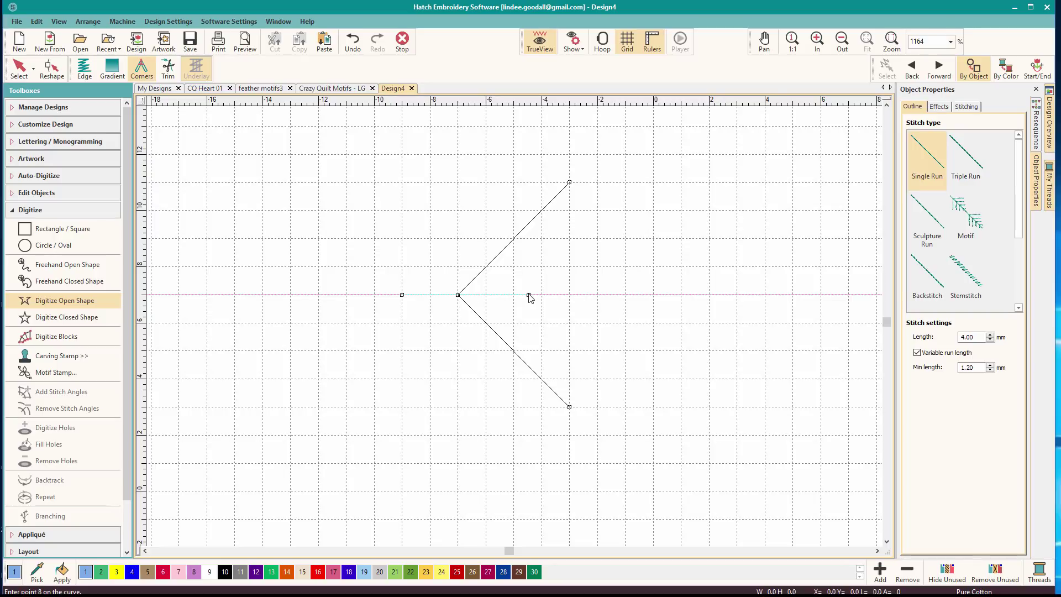
Extend the stem about 2.5 mm and add the second branch pair, each 3 mm across and 3 mm outward, returning to the stem.
click(612, 210)
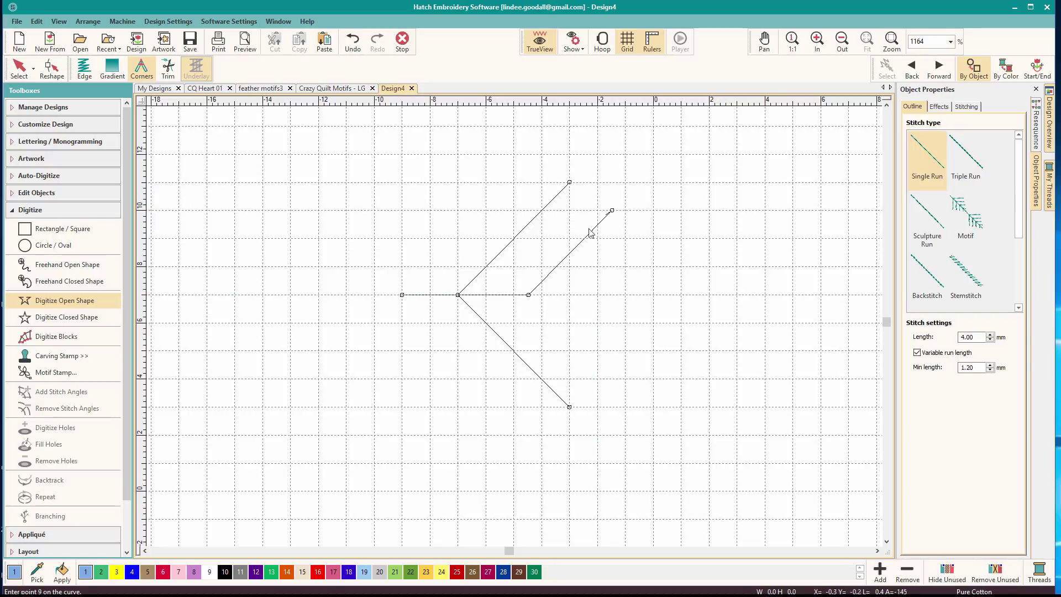
click(529, 295)
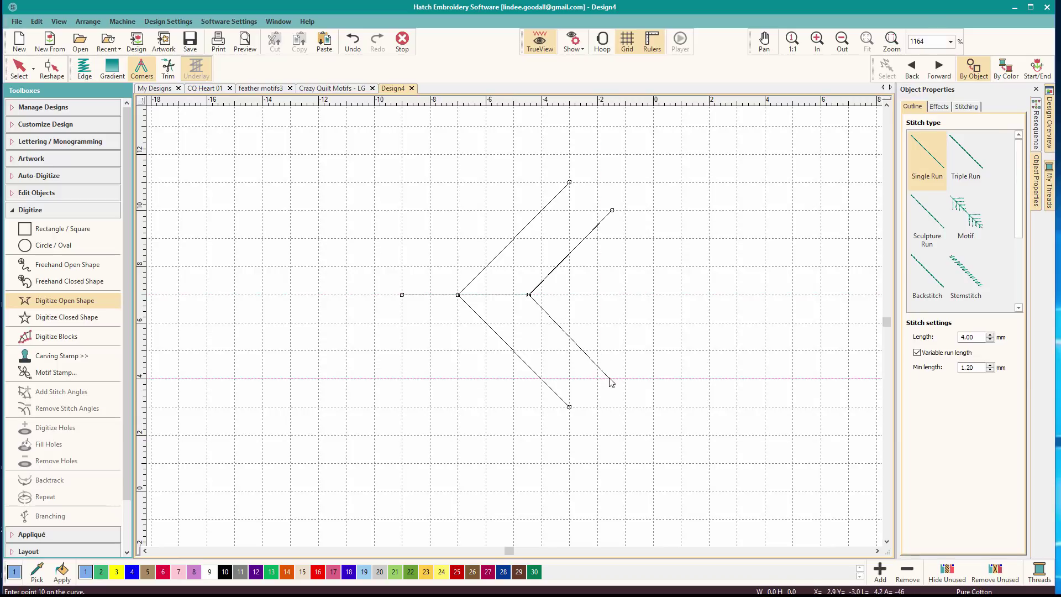
click(612, 379)
click(529, 295)
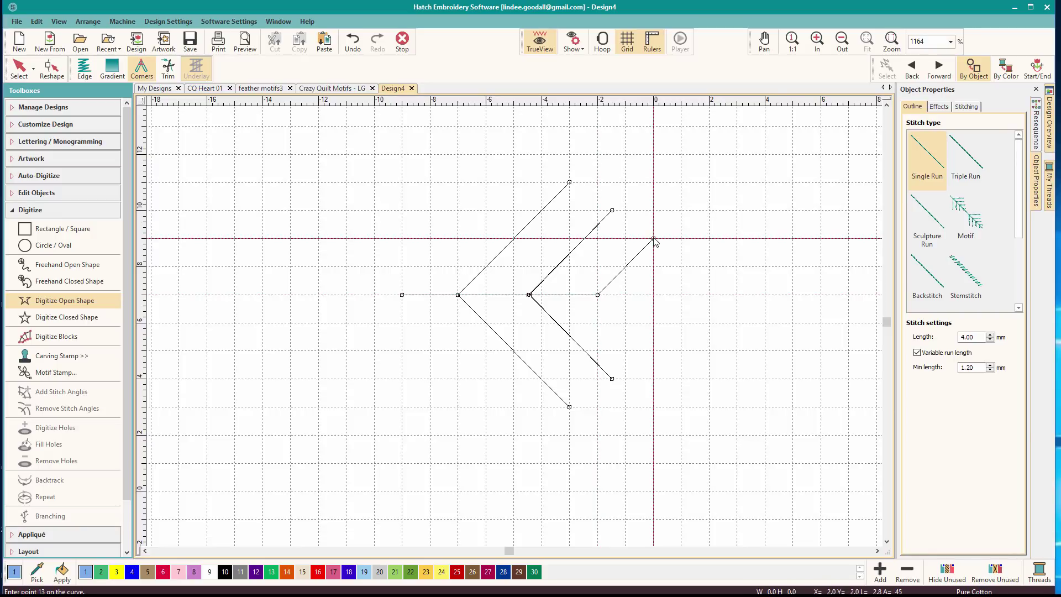
Add the third branch pair farther along the stem, each 2 mm across and 2 mm outward, returning to the stem.
click(654, 238)
click(597, 295)
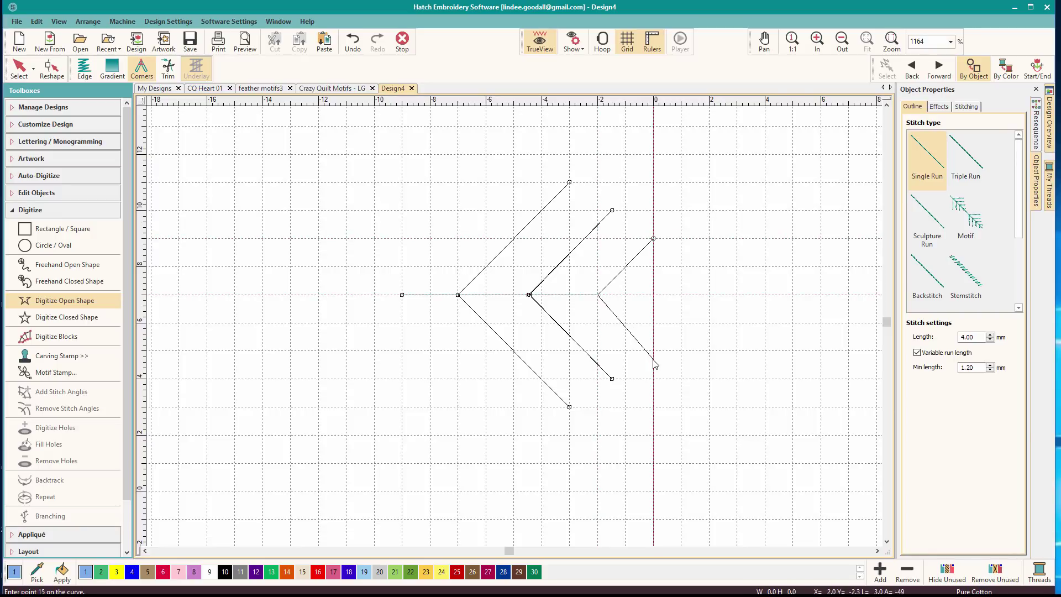
click(653, 350)
click(597, 294)
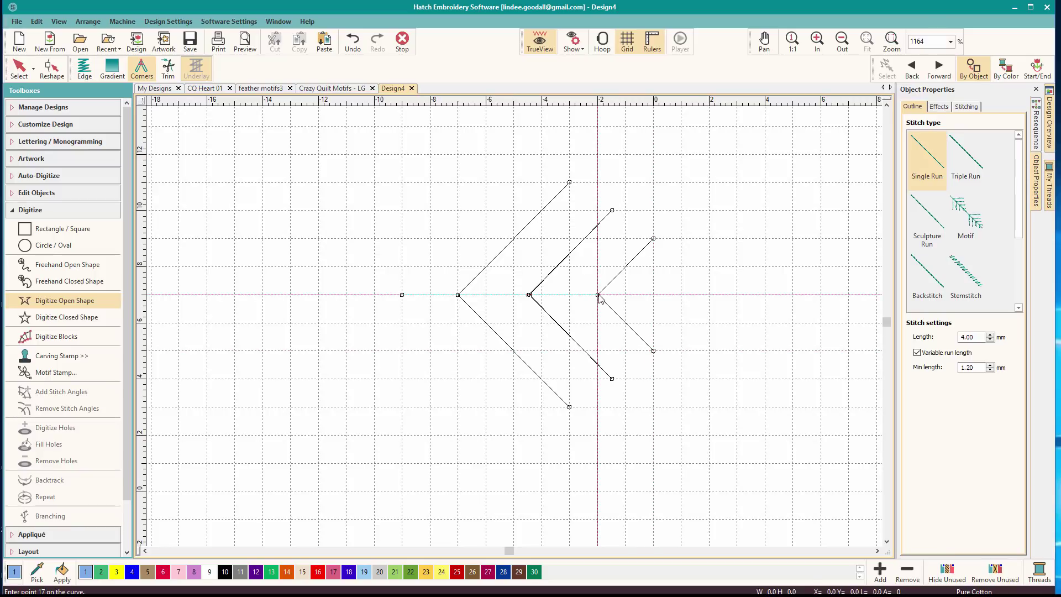
Add the smallest branch pair reaching about 1 mm outward, extend the stem about 2 mm to its tip, and finish the shape.
click(666, 294)
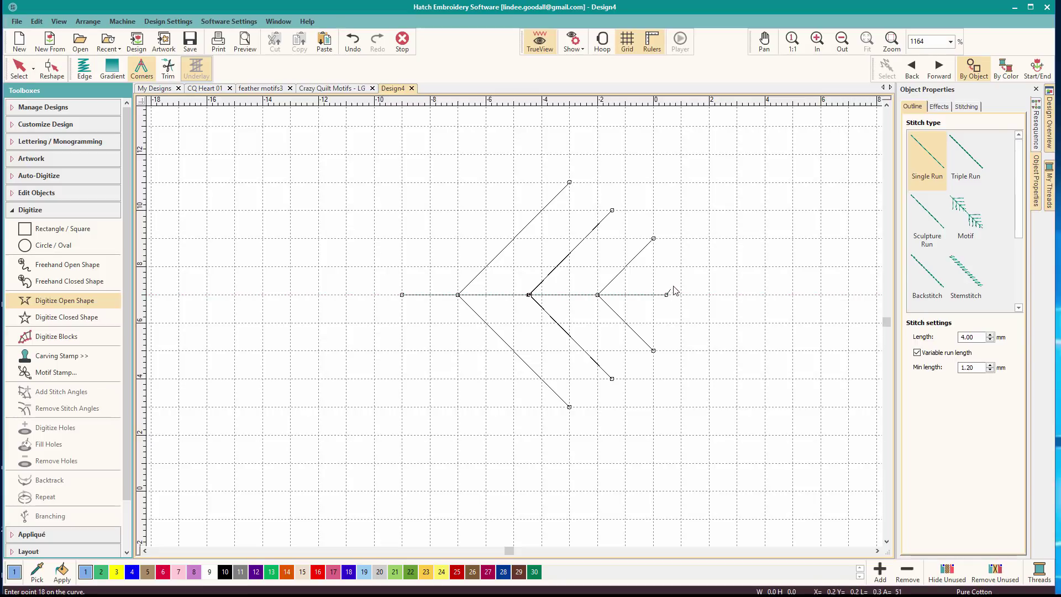
click(698, 266)
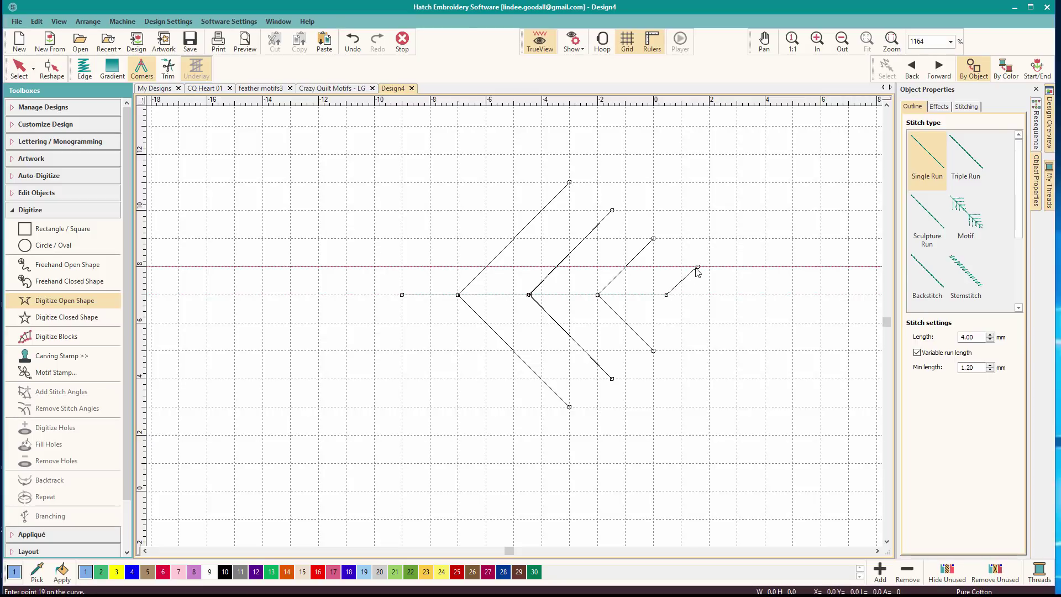
click(667, 295)
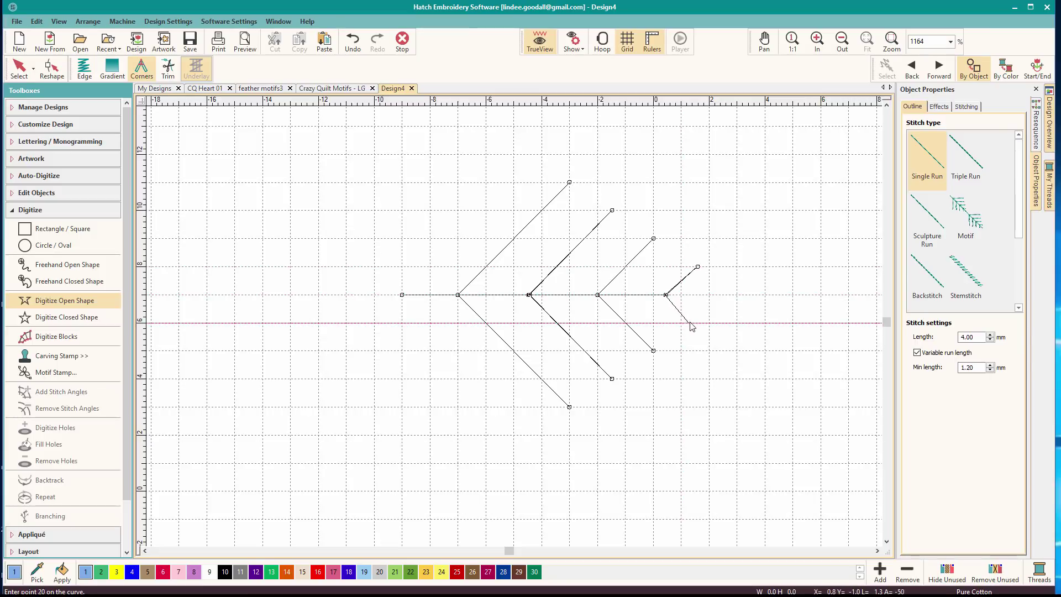
click(693, 322)
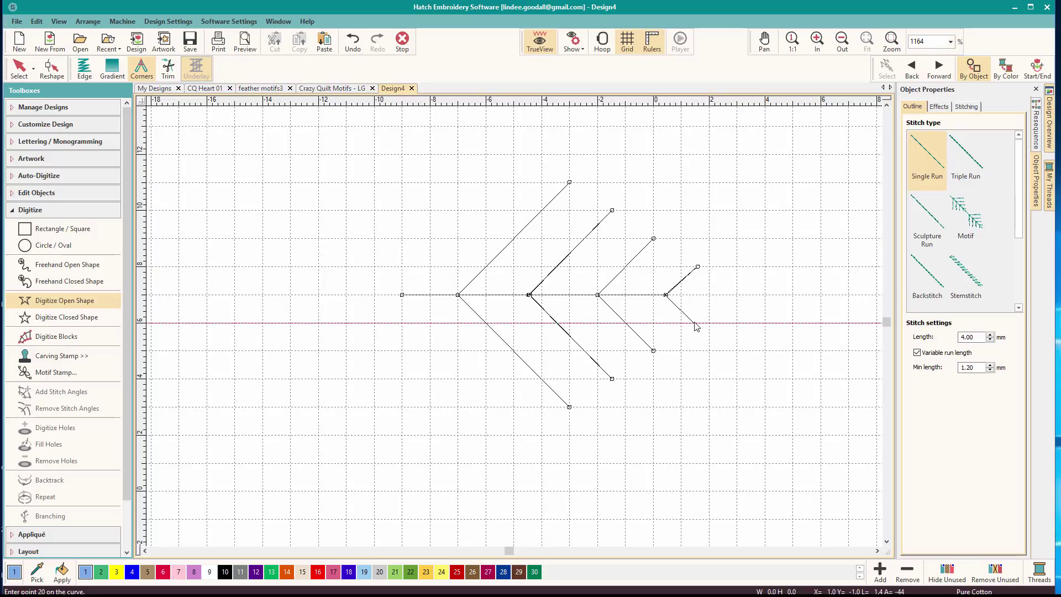
click(665, 295)
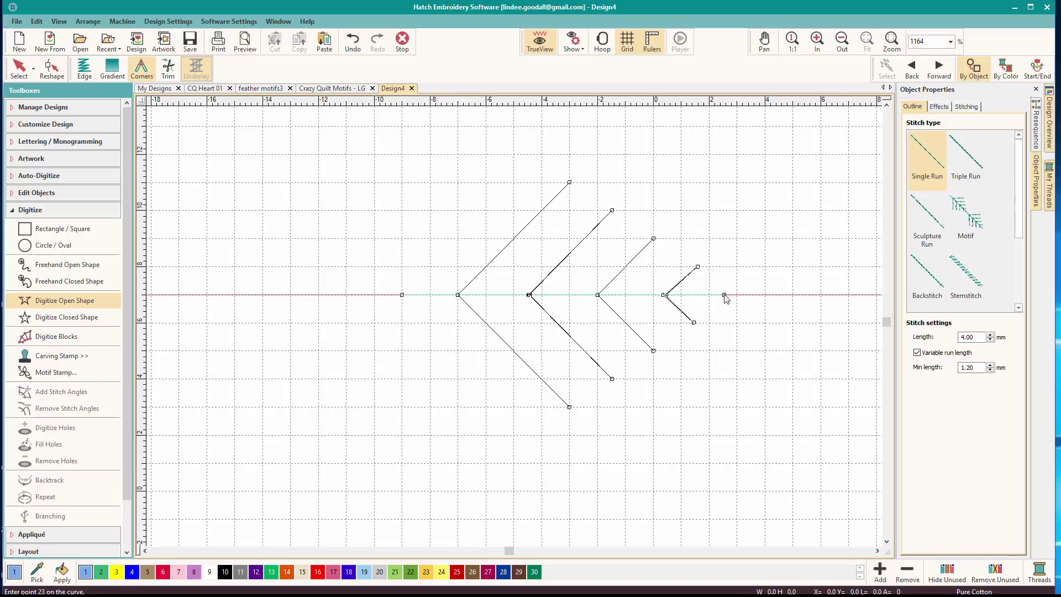
key(Return)
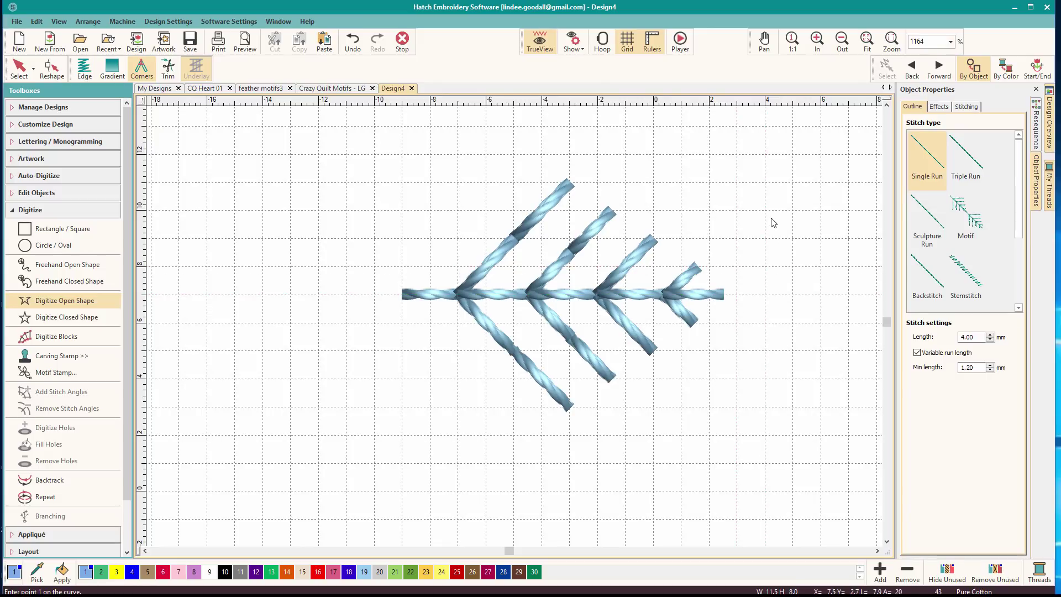
click(964, 337)
double_click(964, 337)
click(976, 367)
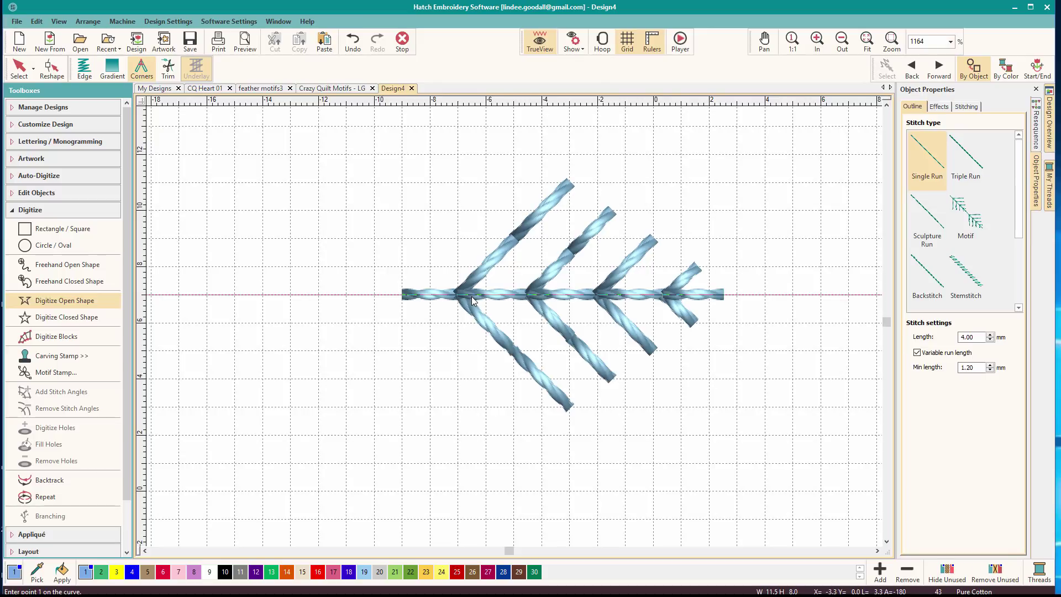
Leave digitizing and turn off both the tie-in before and the tie-off after the feather object.
key(Escape)
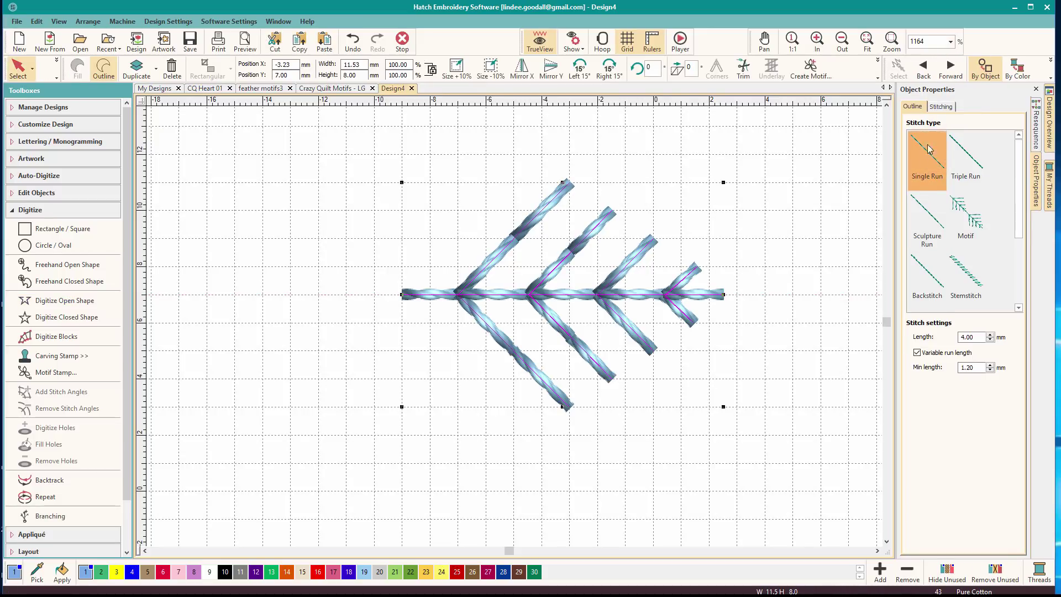
click(942, 107)
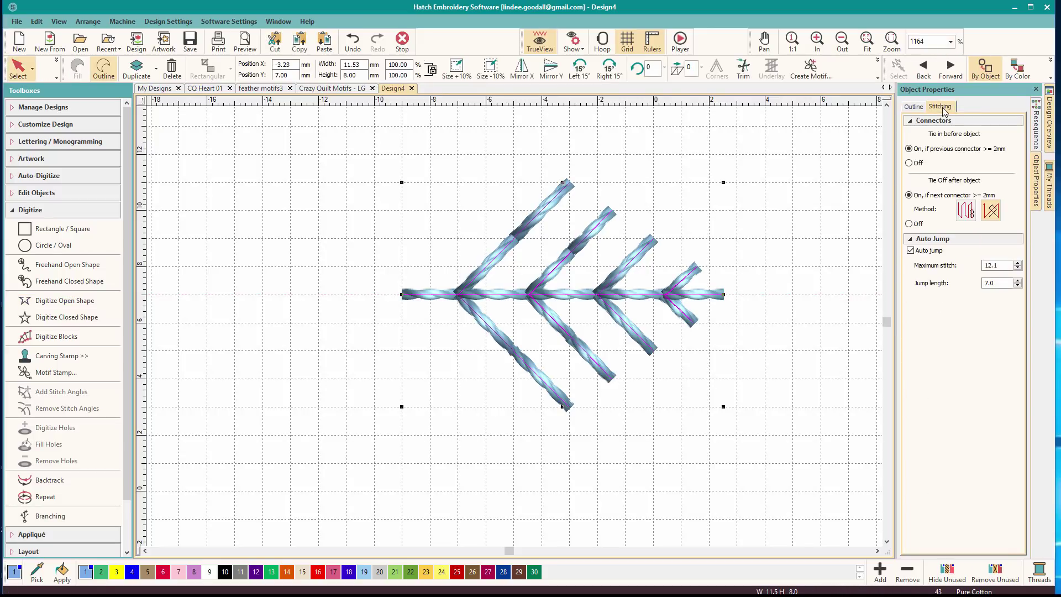
click(909, 163)
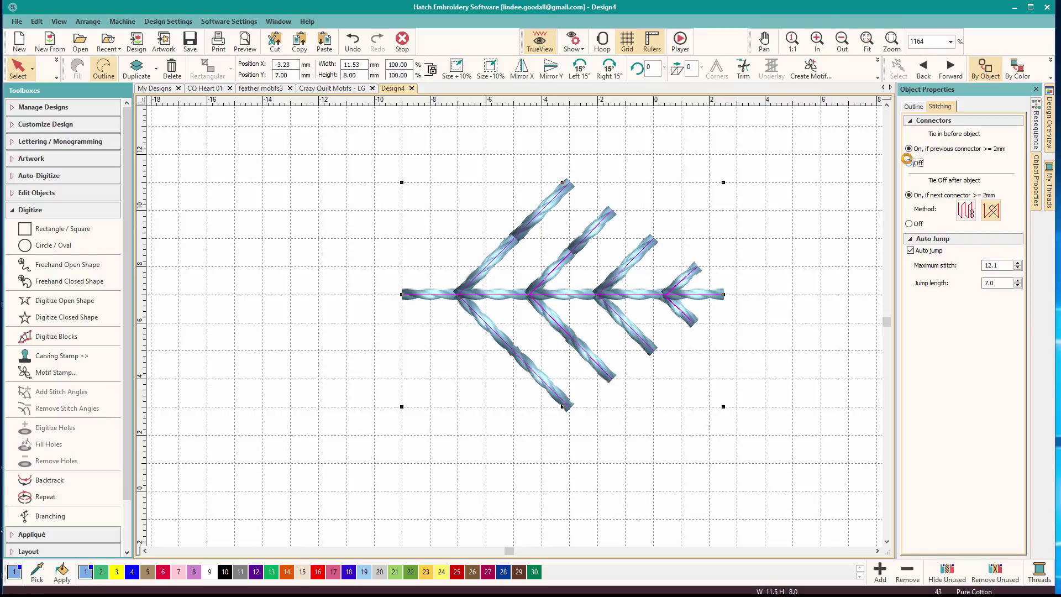
click(910, 224)
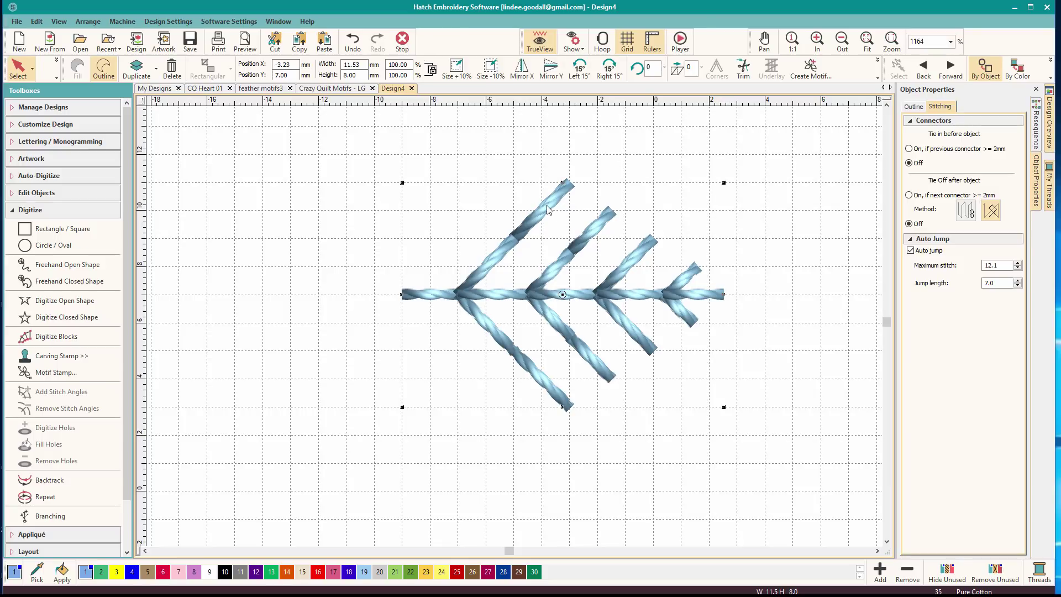
Start creating a motif from the feather shape and add a new motif category named Feathers.
click(813, 75)
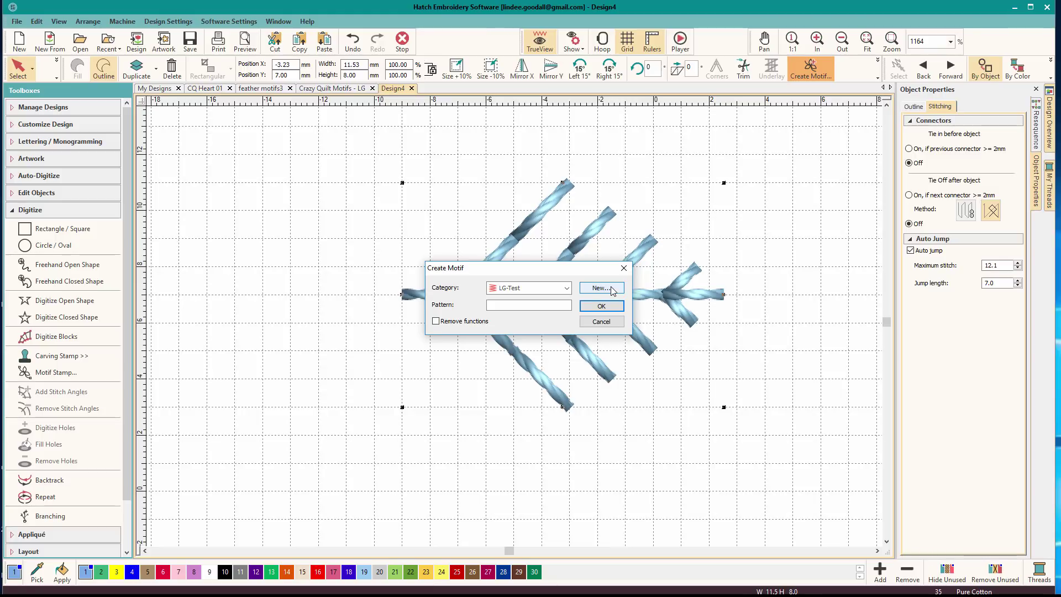
click(567, 290)
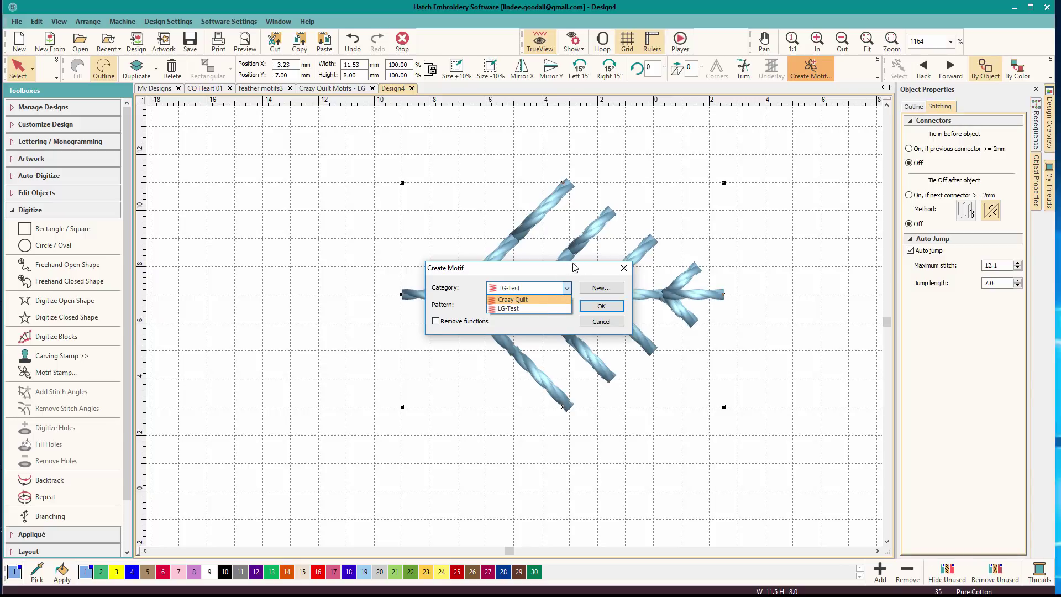
click(600, 272)
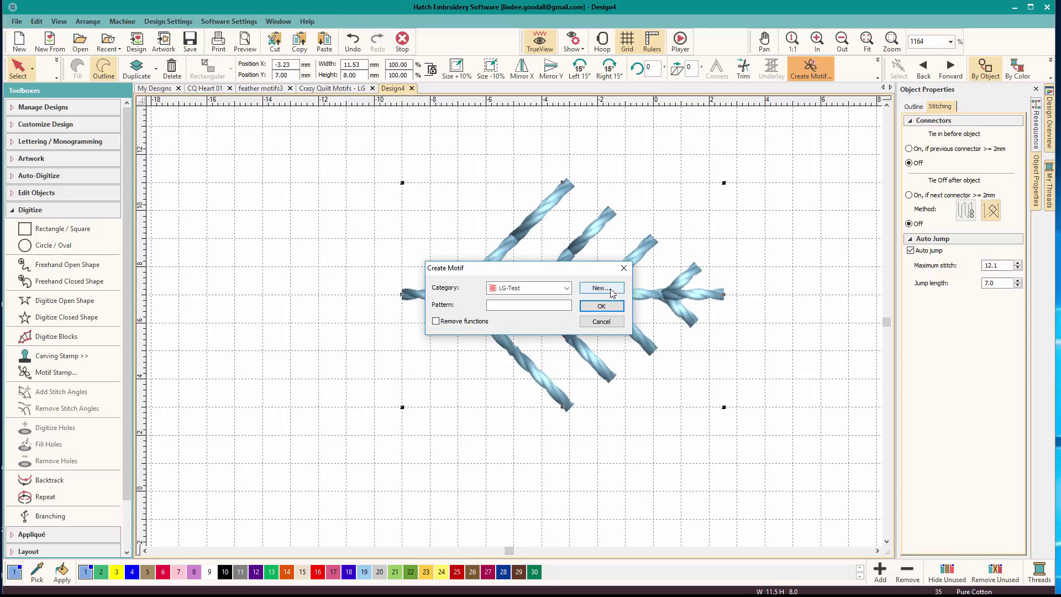
click(601, 288)
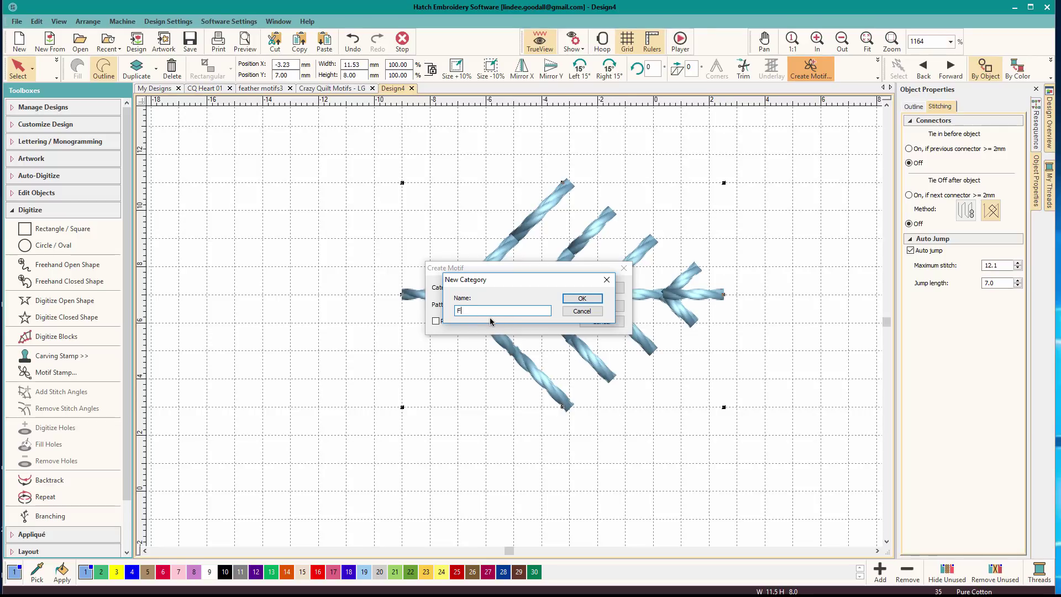
click(582, 298)
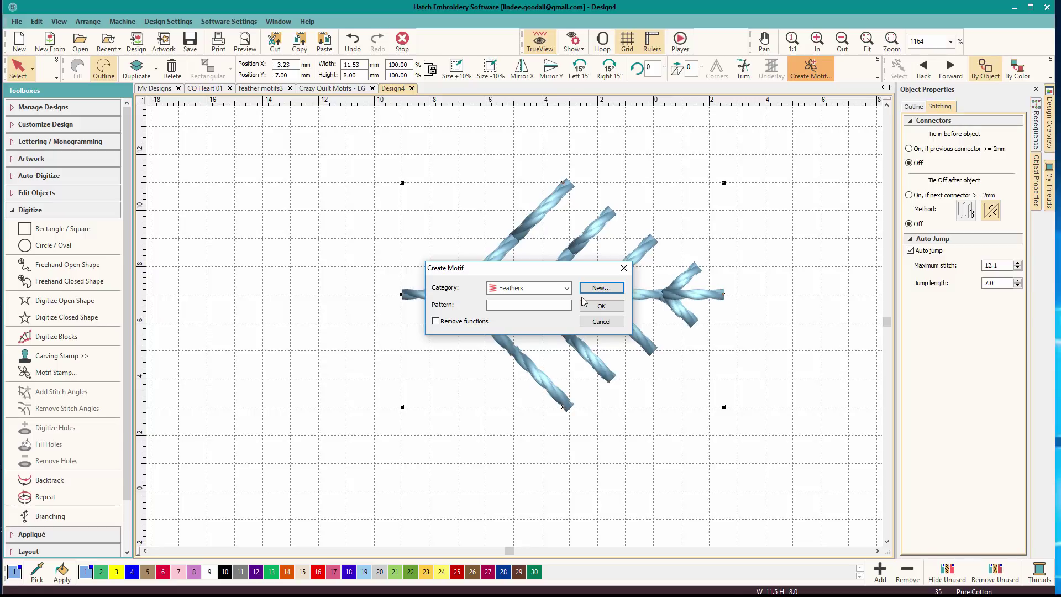
Name the motif pattern F001 and set its reference line along the stem from the base end to the tip, about 11.5 mm long.
click(562, 305)
click(602, 307)
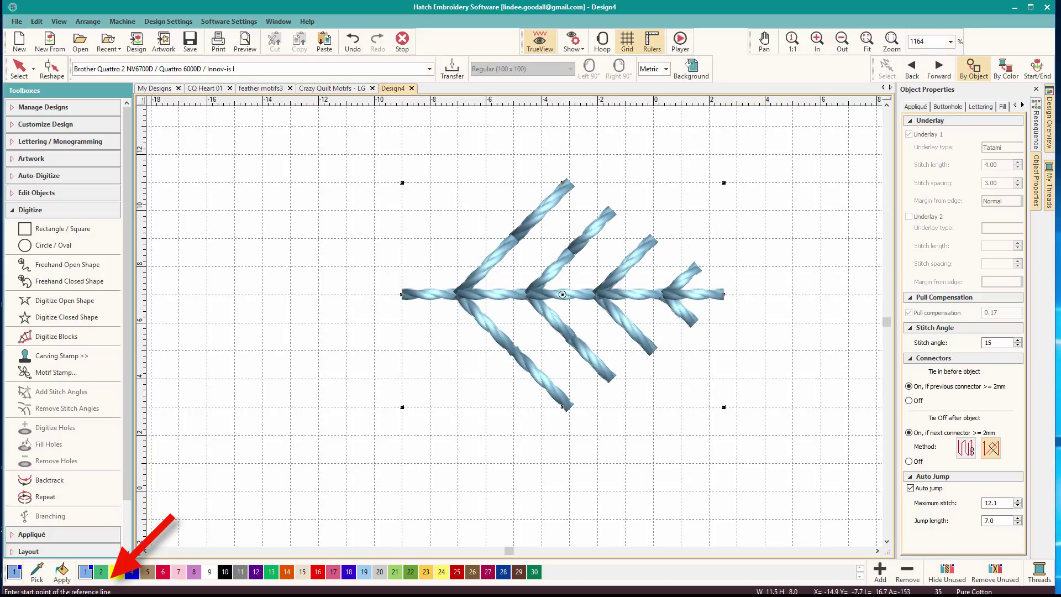
click(402, 297)
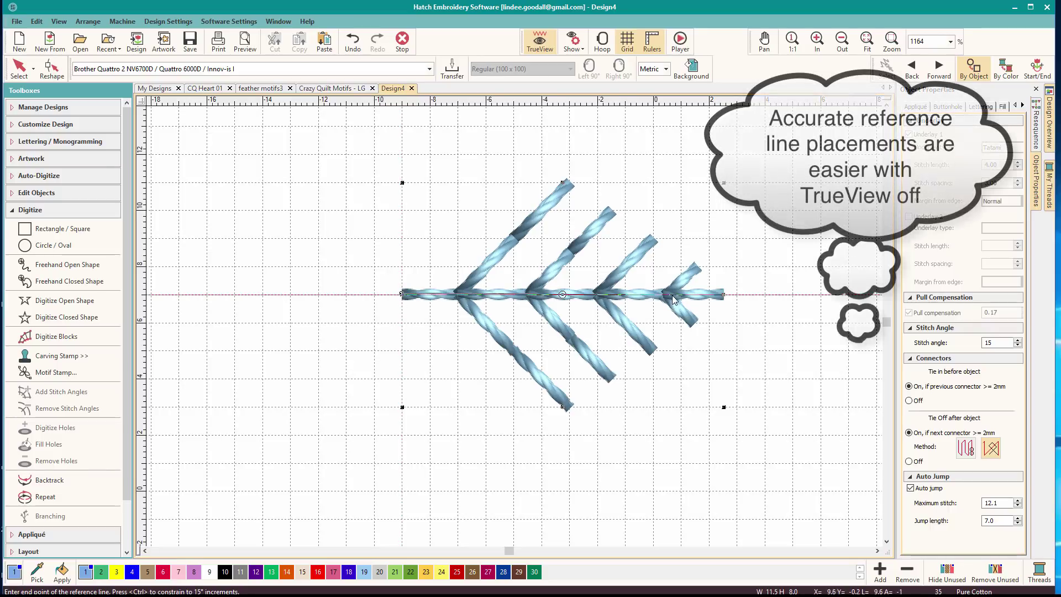
click(724, 295)
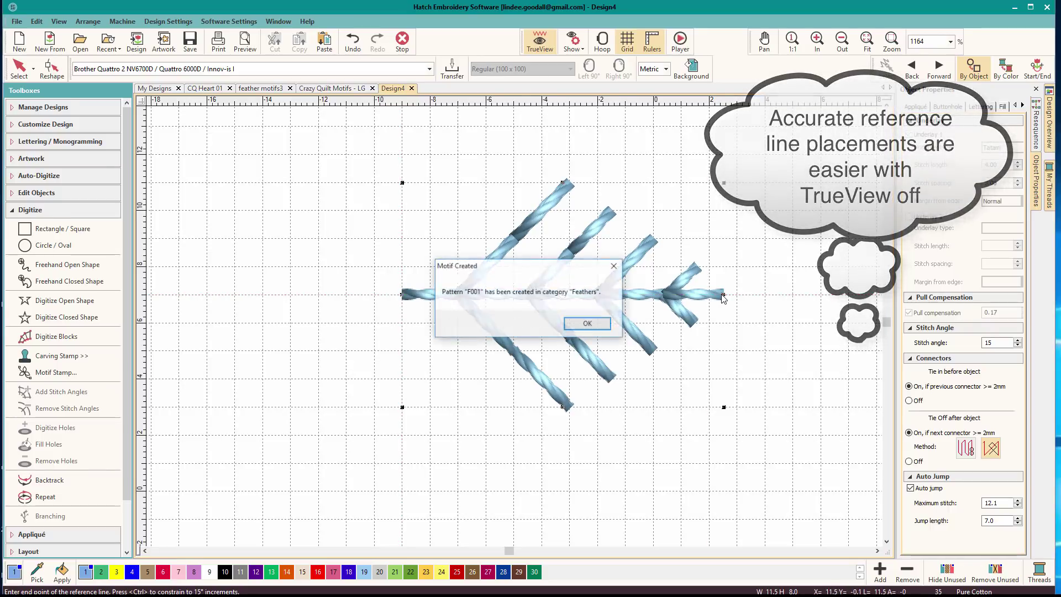
click(586, 324)
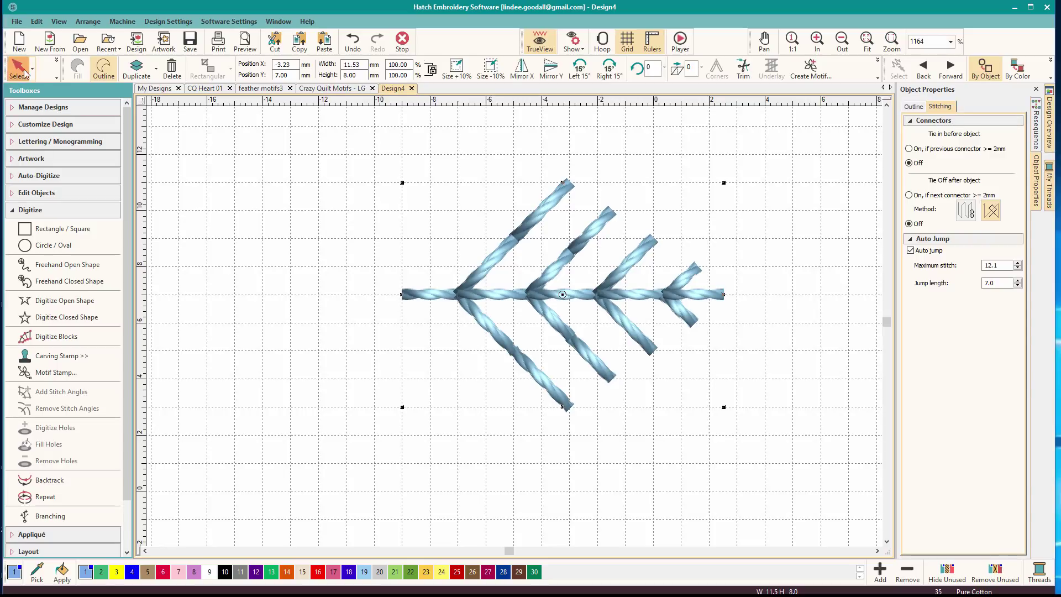
Digitize a straight horizontal open shape about 19 mm long beside the feather, level with its stem.
key(h)
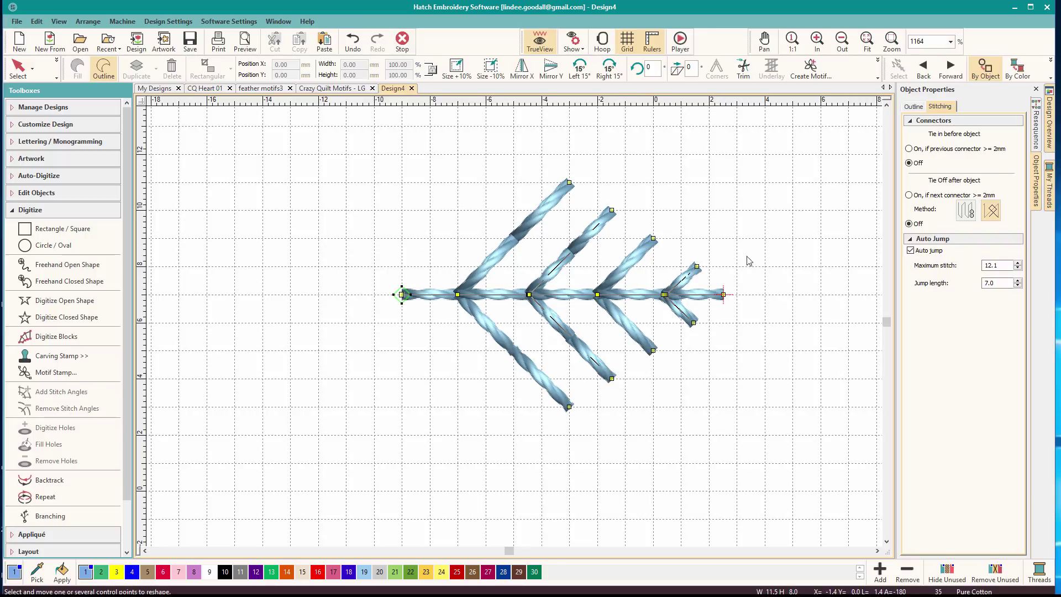
click(843, 42)
click(843, 43)
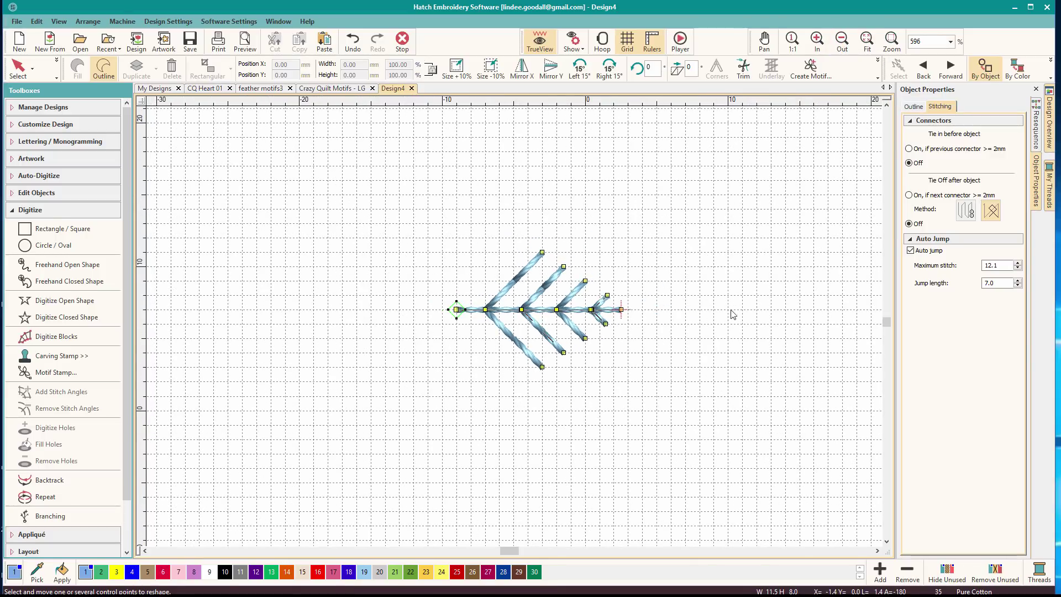
drag(518, 551, 519, 548)
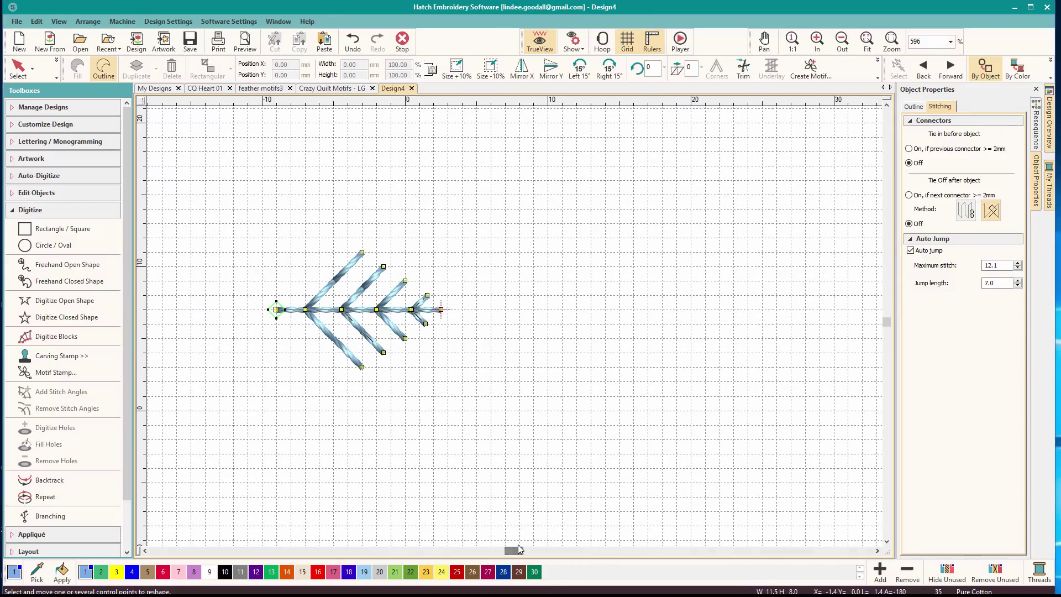
click(33, 303)
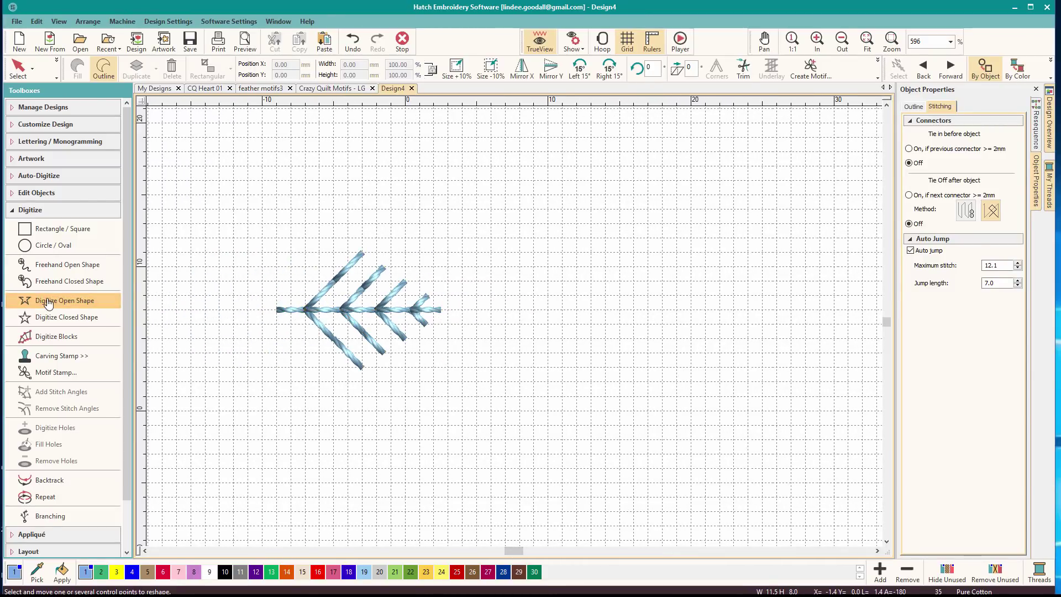
click(491, 310)
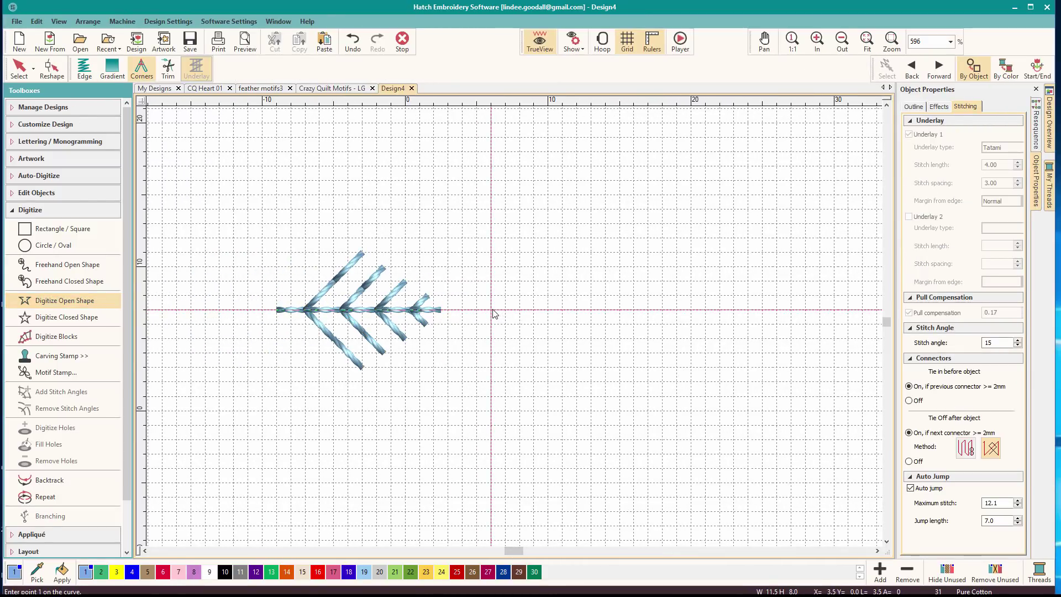
click(761, 310)
key(Return)
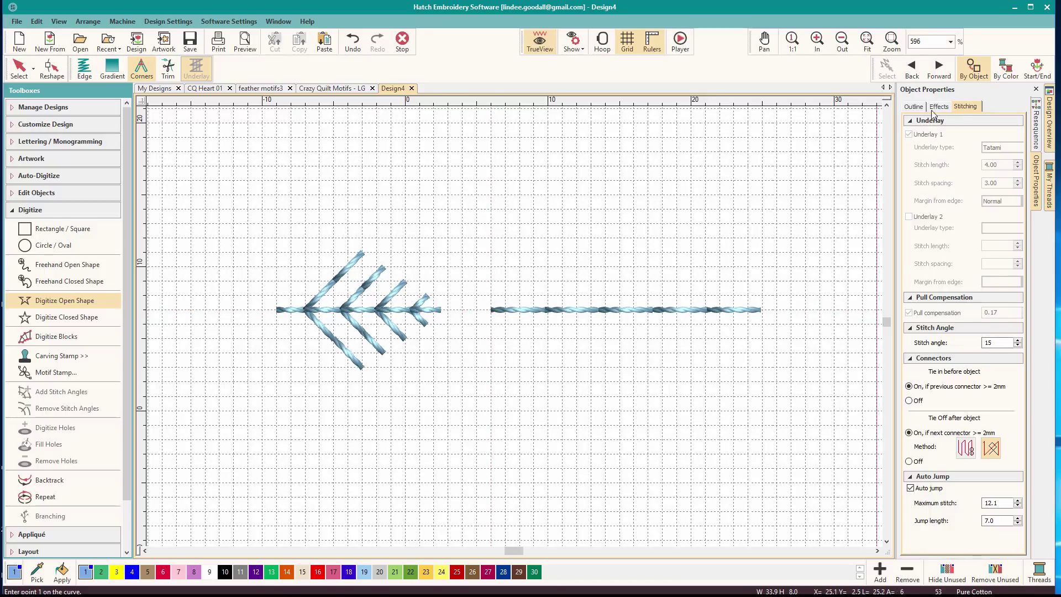
Apply the Motif stitch type with pattern F001 from the Feathers category to the horizontal line.
click(913, 106)
click(965, 221)
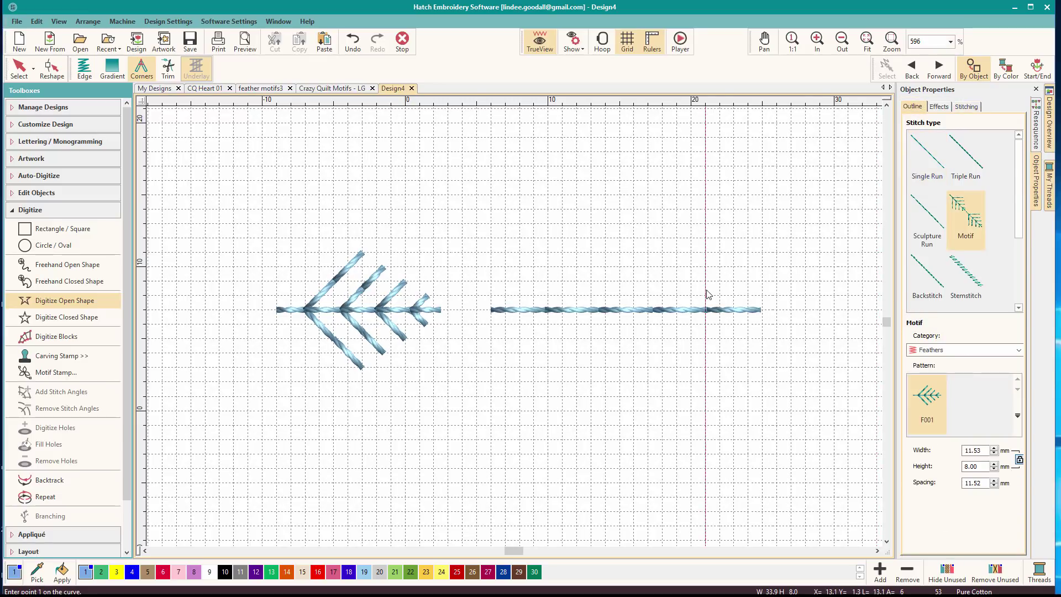
click(705, 310)
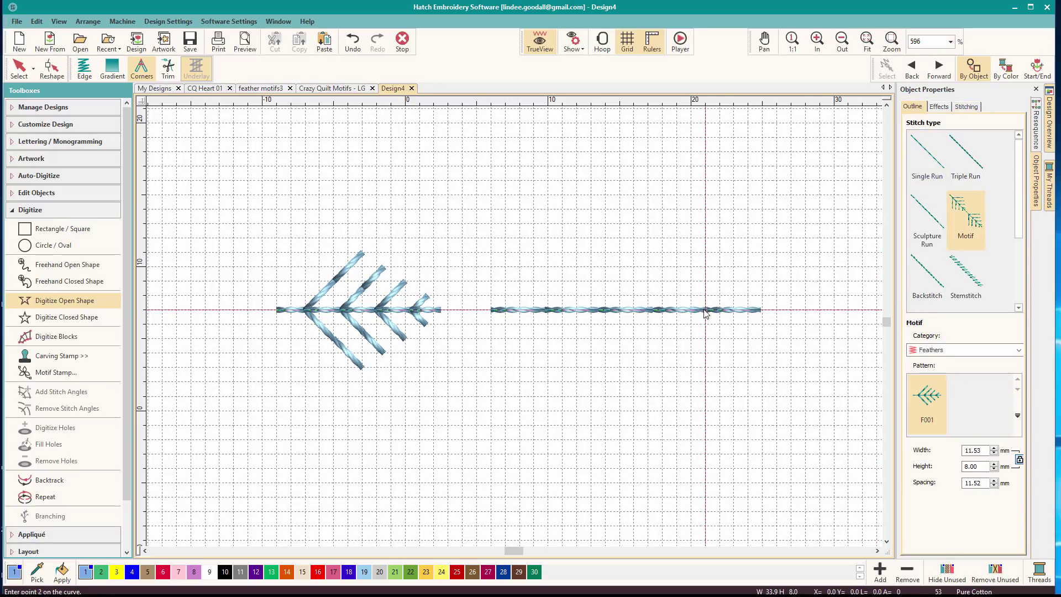
key(Escape)
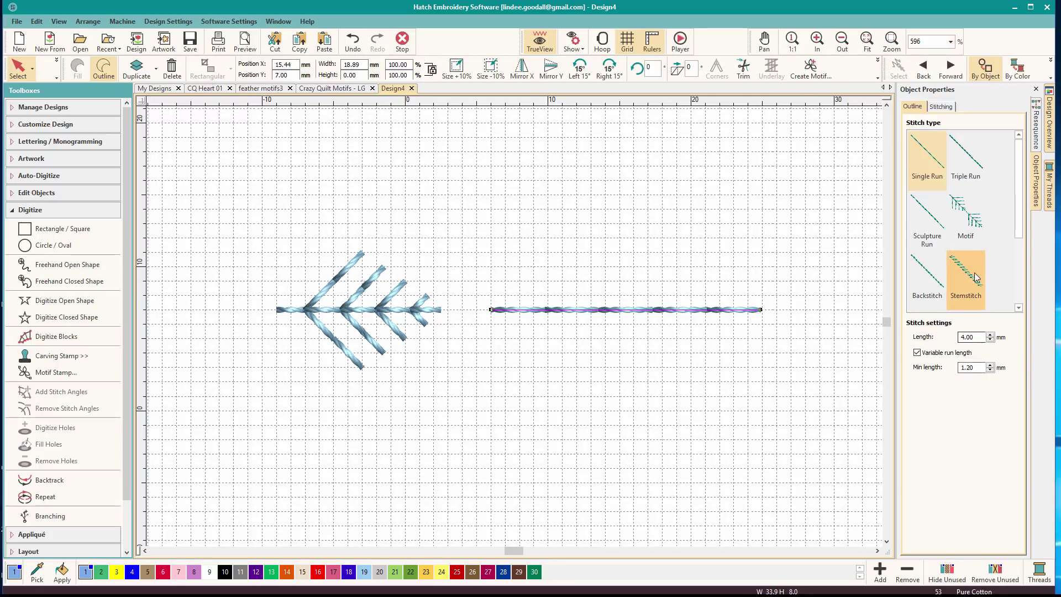
click(965, 221)
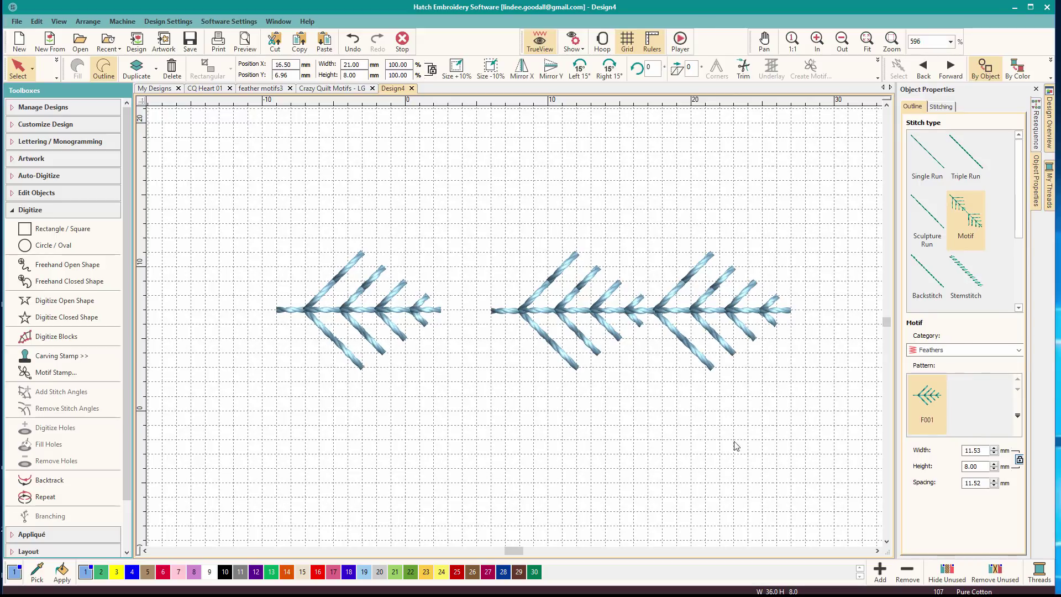
Extend the motif line at both ends to make the row about 34 mm wide, and scale it proportionally to about 114%.
click(785, 315)
drag(519, 551, 523, 552)
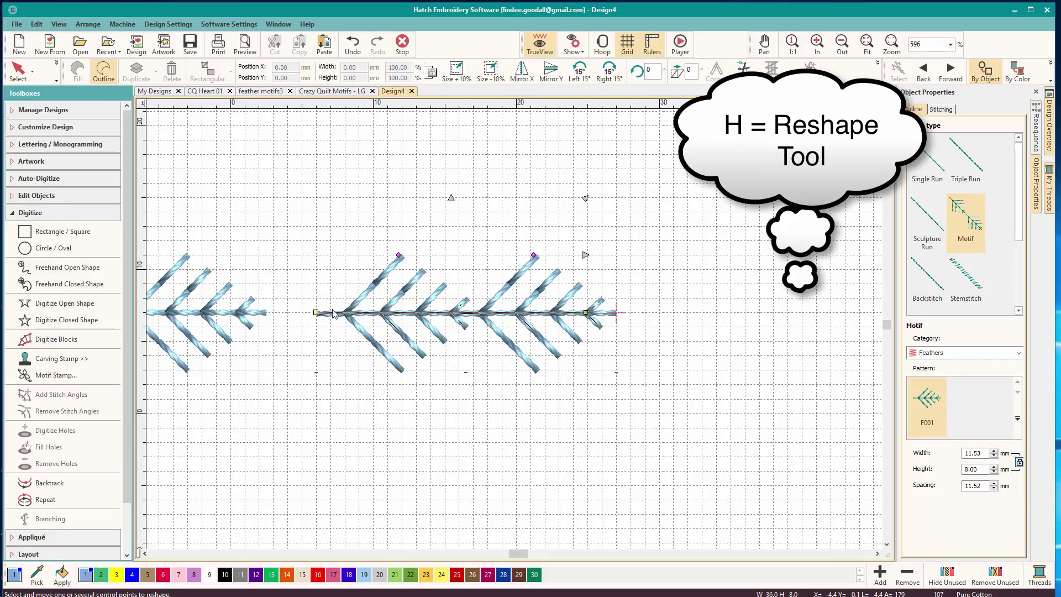
drag(316, 312, 293, 312)
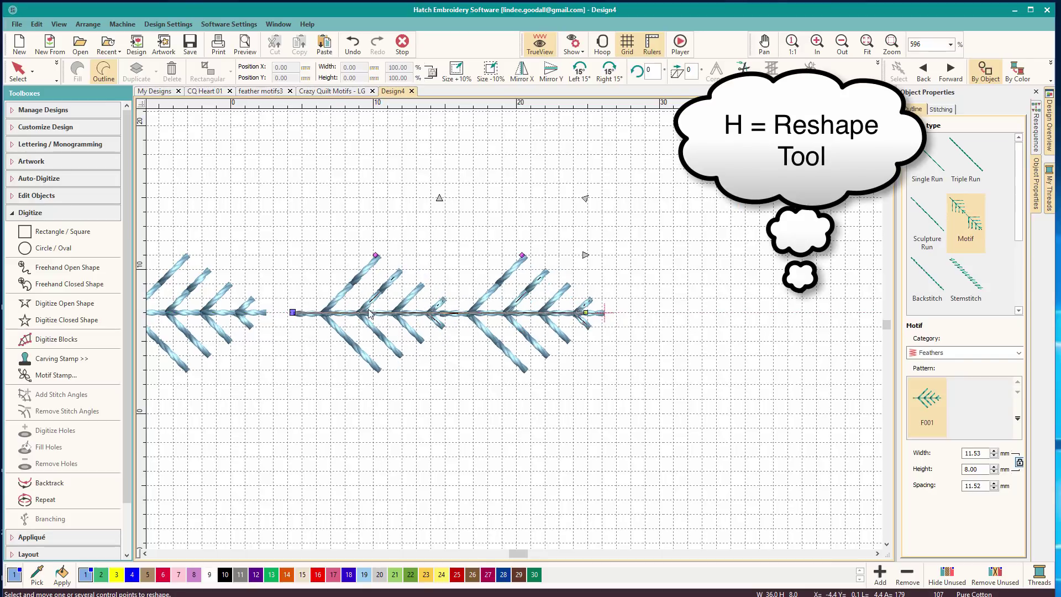
drag(587, 312, 768, 312)
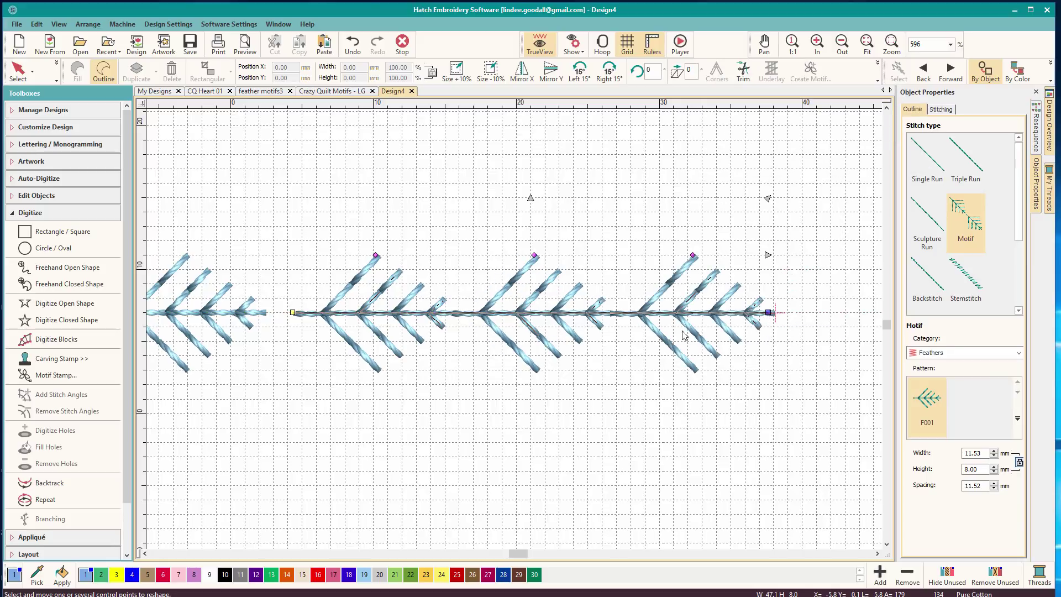
key(Escape)
click(704, 330)
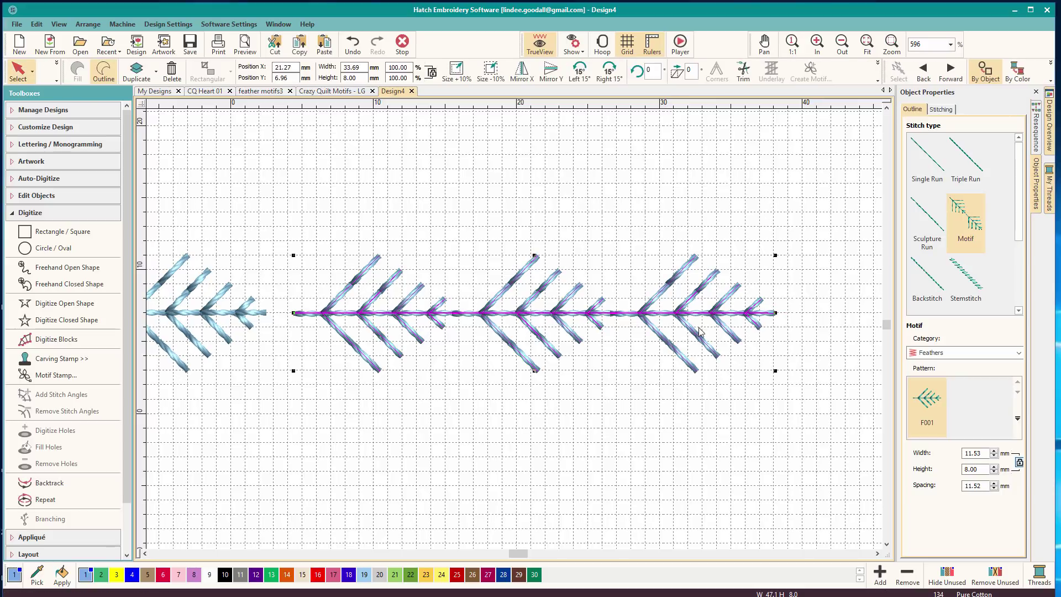
drag(776, 369, 845, 413)
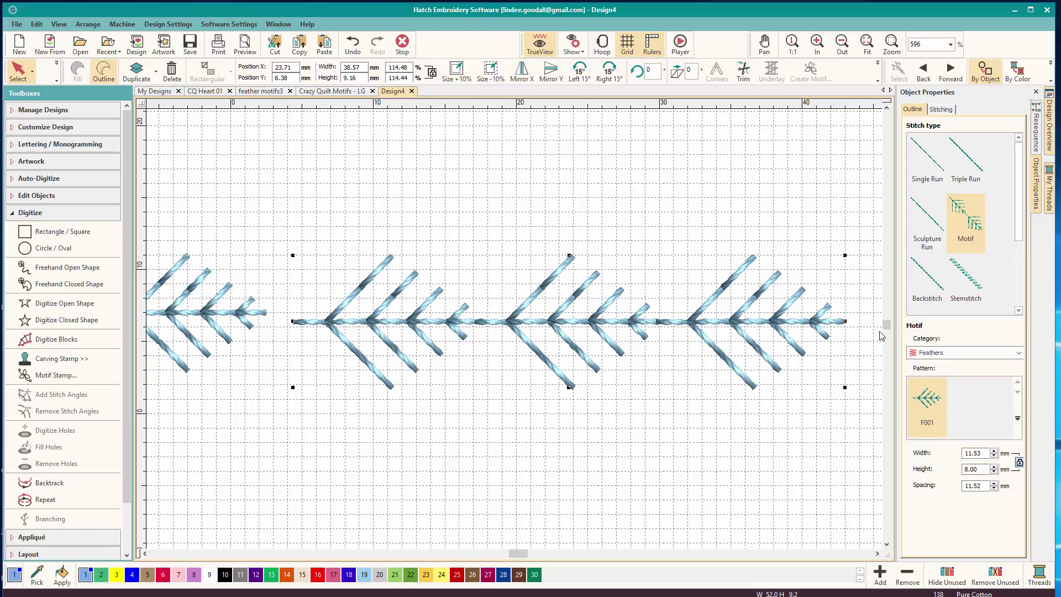
Duplicate the original single-run feather and place the copy about 12 mm straight below it.
drag(886, 324, 887, 327)
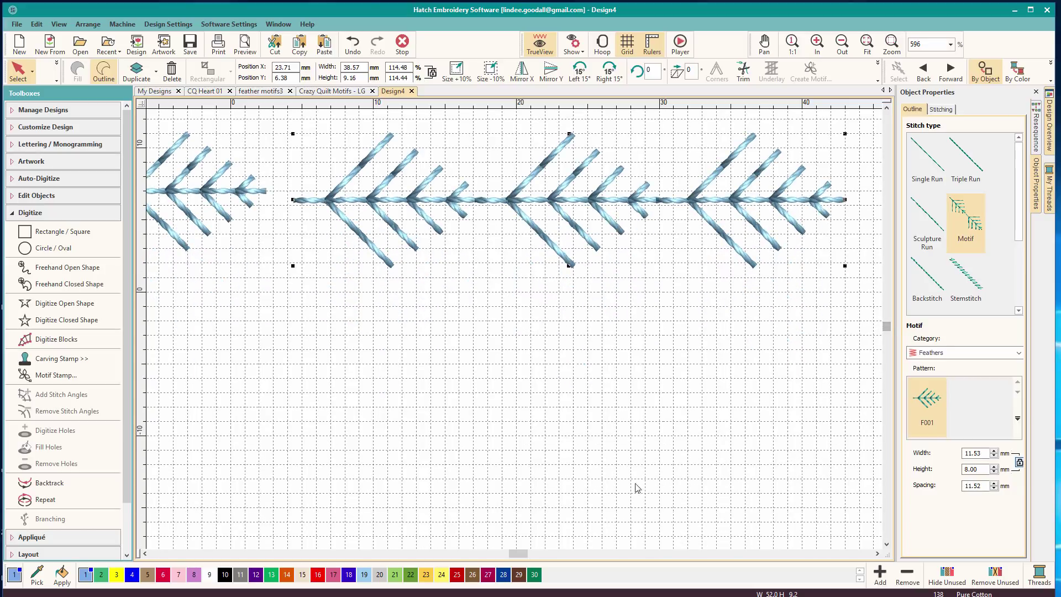
drag(522, 553, 521, 554)
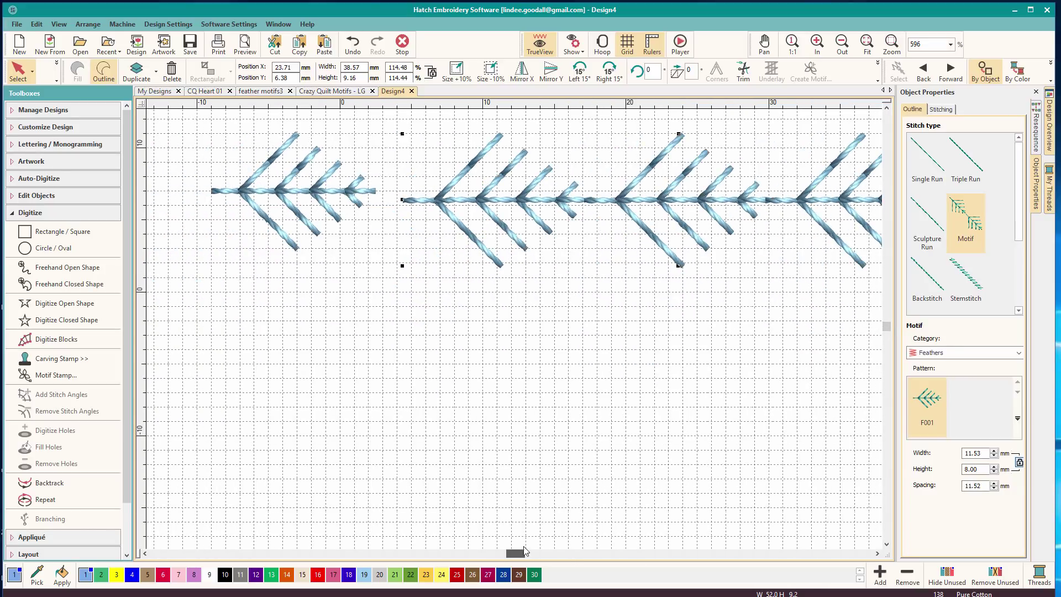
click(271, 192)
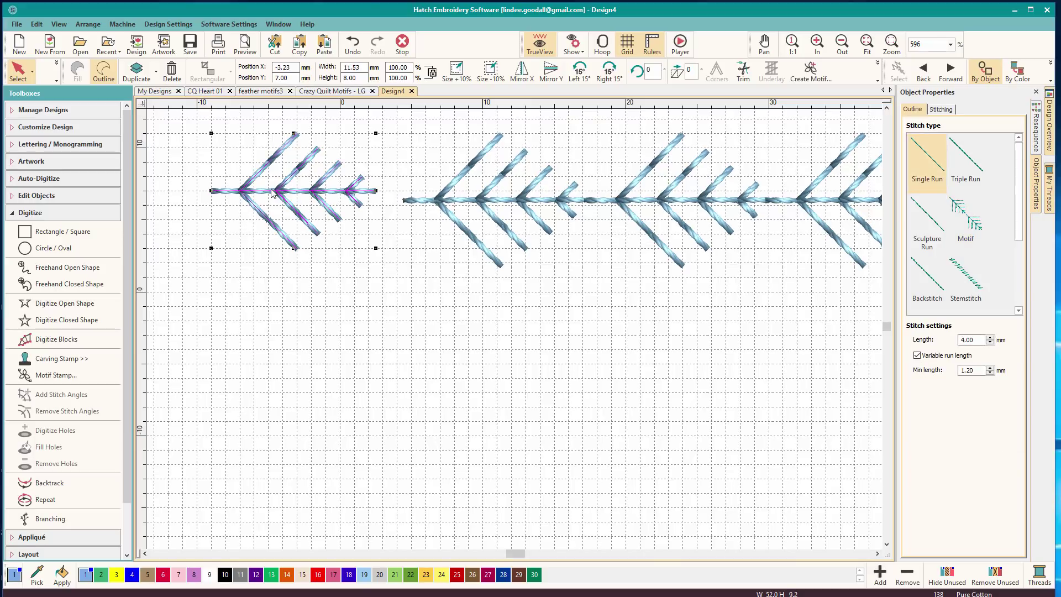
drag(270, 192, 272, 367)
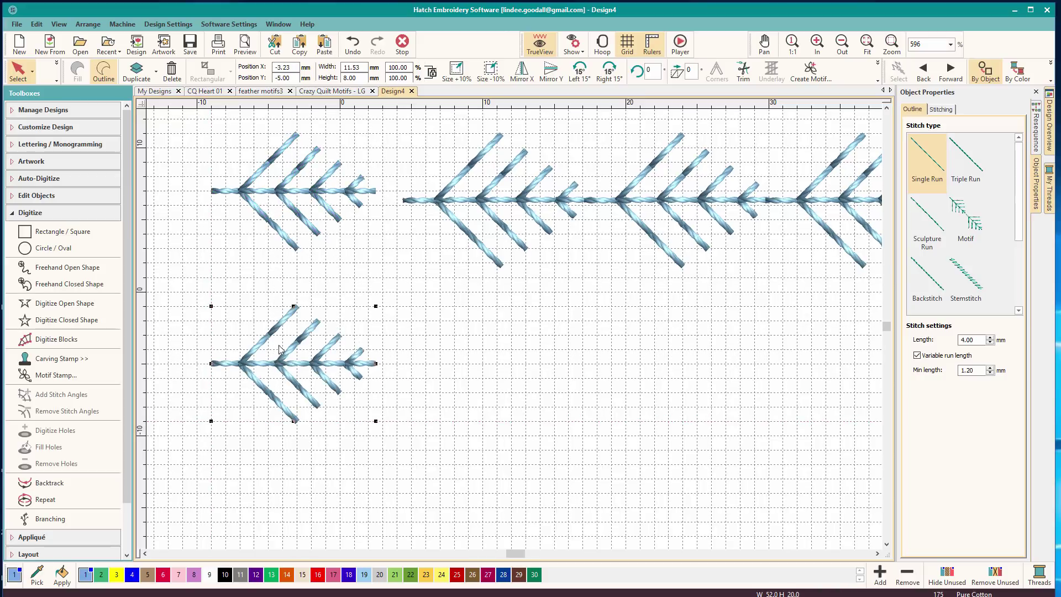
Reshape the feather copy: move its stitch end point onto the start at the base, and extend the stem tip to about 12 mm overall.
click(549, 47)
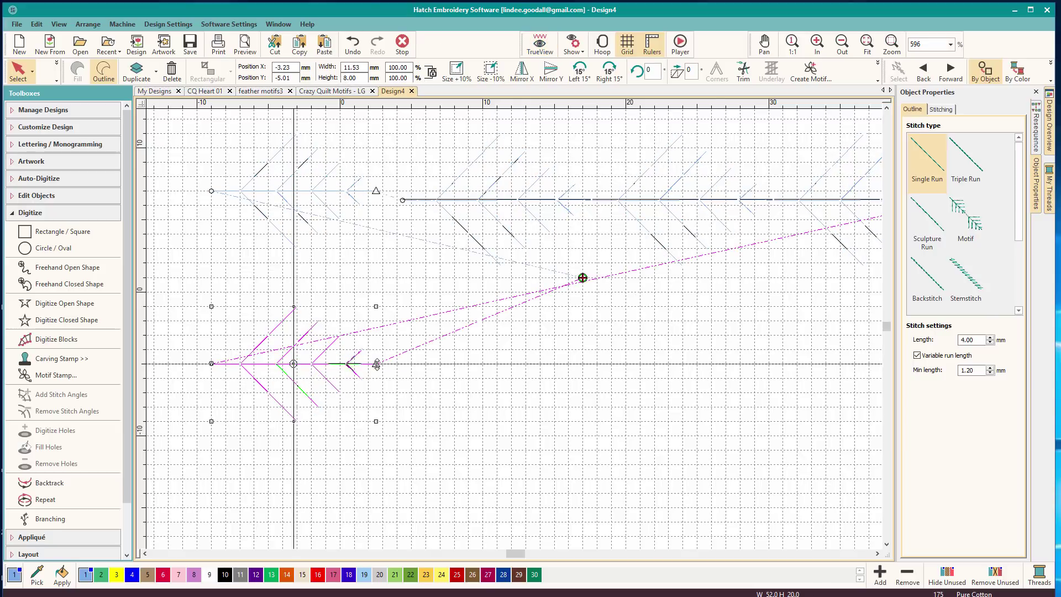
click(892, 45)
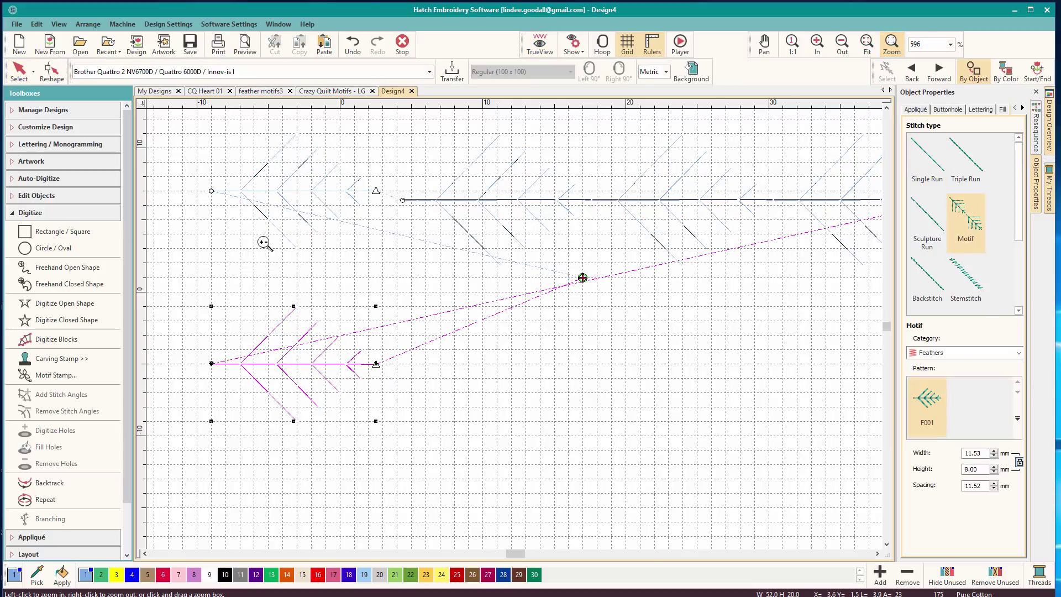
drag(188, 297, 435, 455)
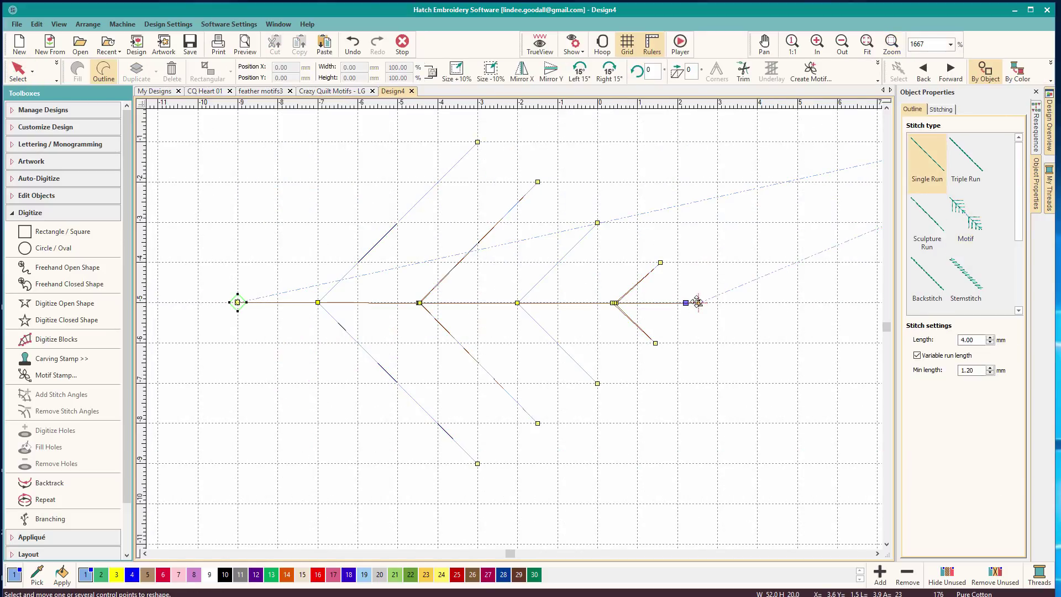
drag(699, 303, 236, 302)
drag(685, 302, 718, 303)
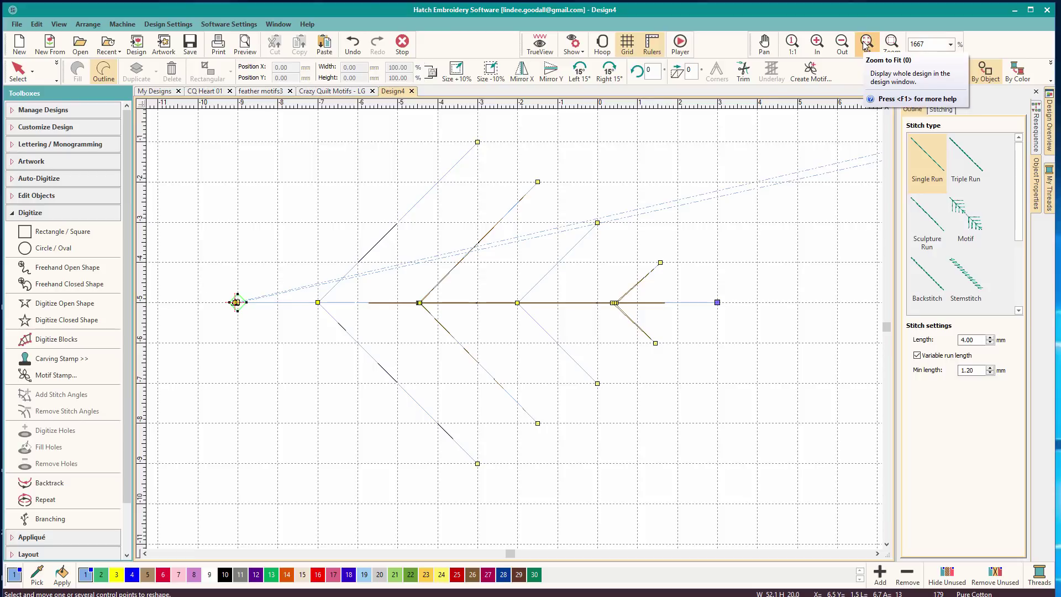
key(t)
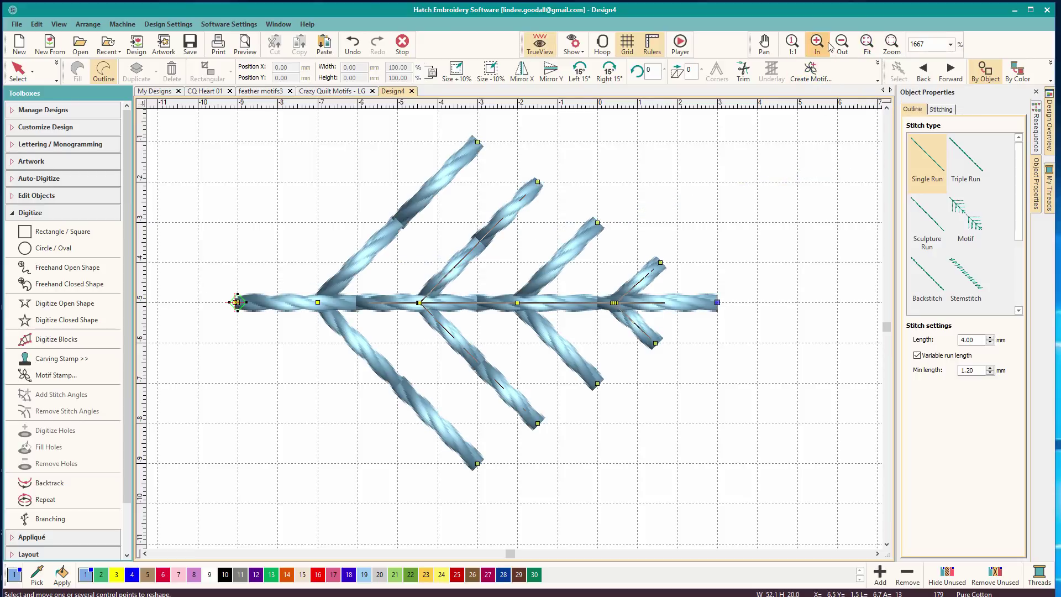
click(842, 44)
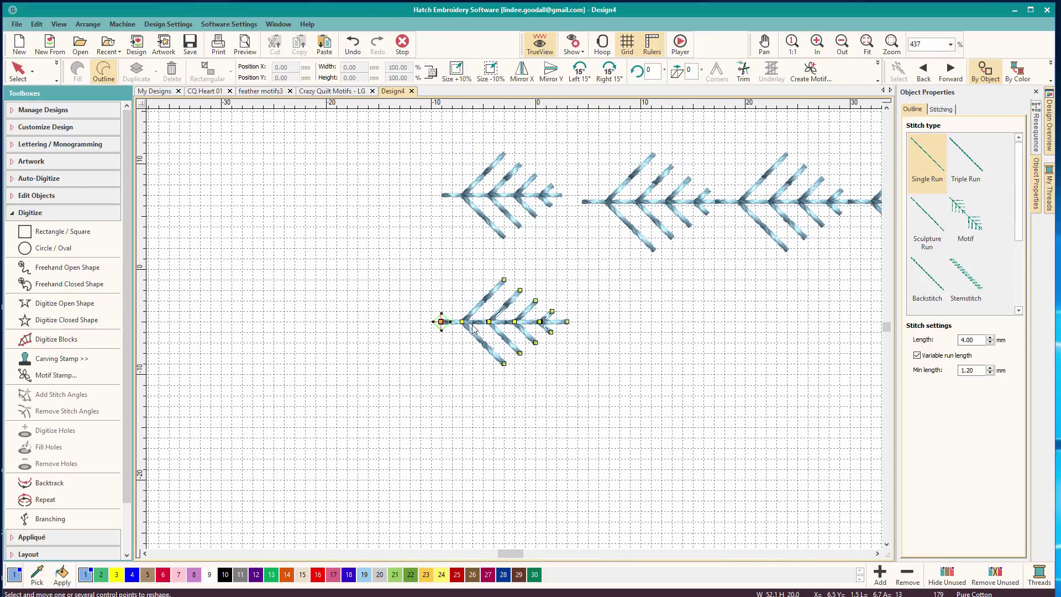
key(Escape)
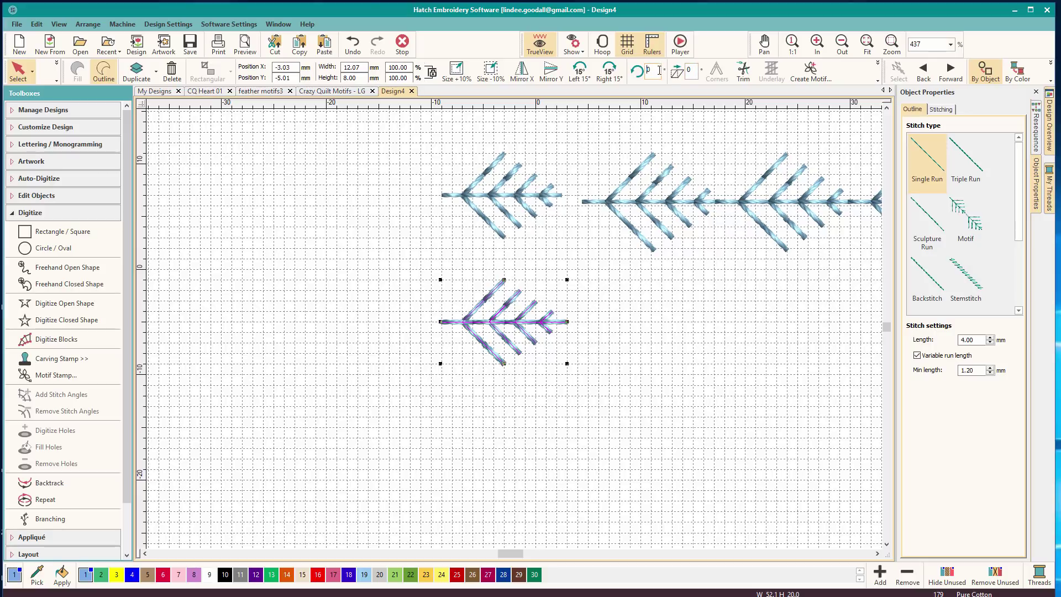
Rotate the feather copy by 45 degrees and shift it about 0.7 mm to the left and down.
text(45)
key(Return)
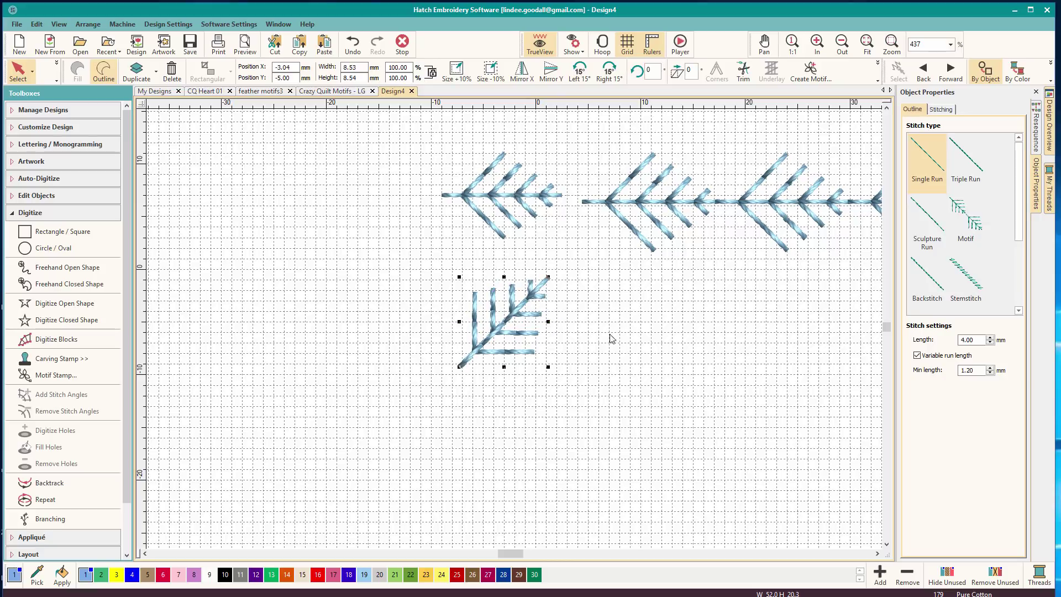
drag(510, 323, 502, 330)
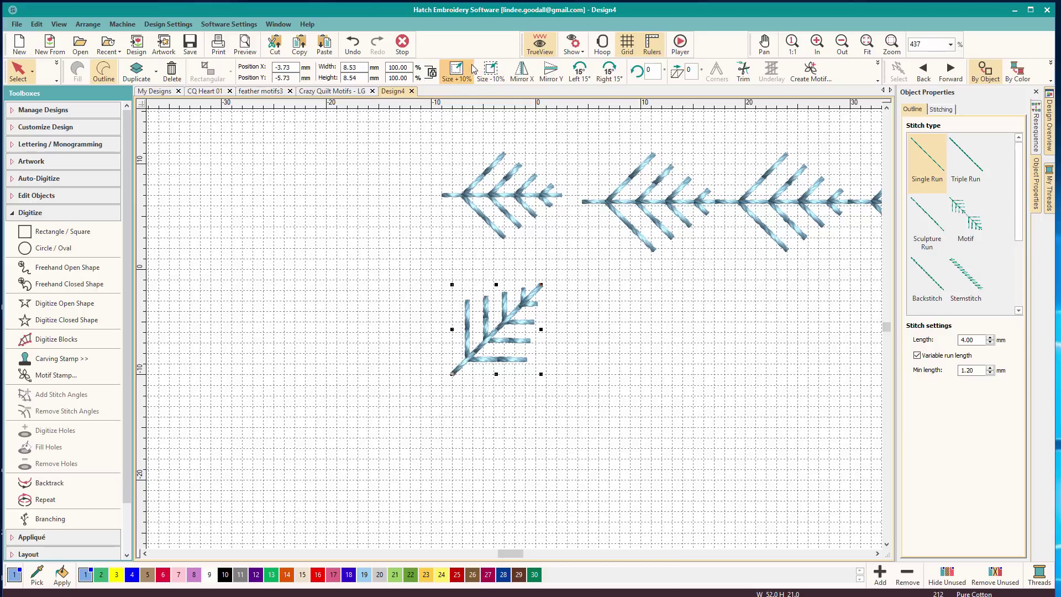
Place a vertically mirrored copy of the angled feather about 6 mm to the right and 8.5 mm below it.
click(551, 68)
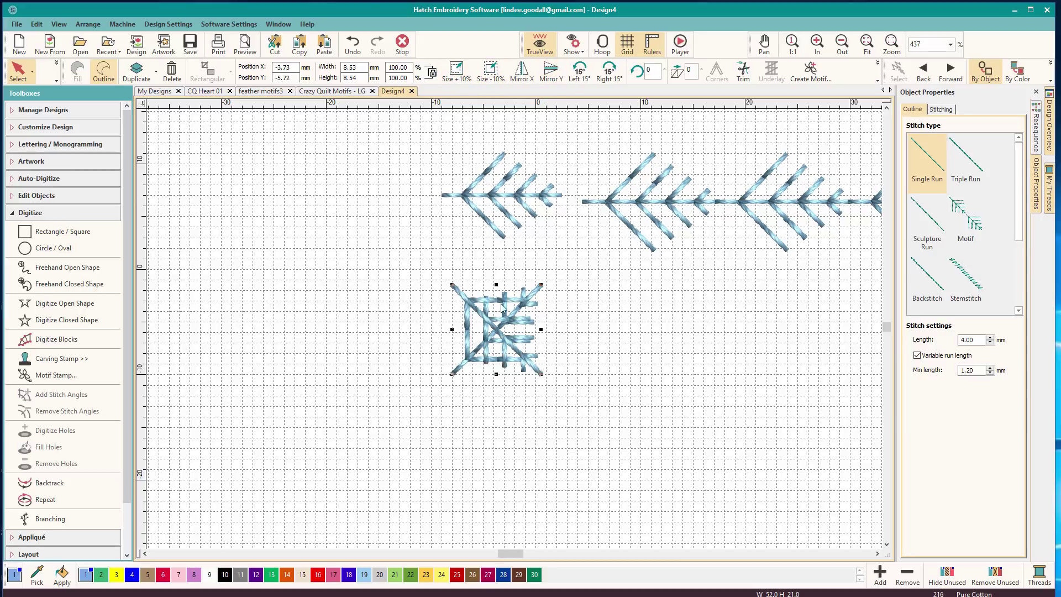
drag(496, 326, 535, 415)
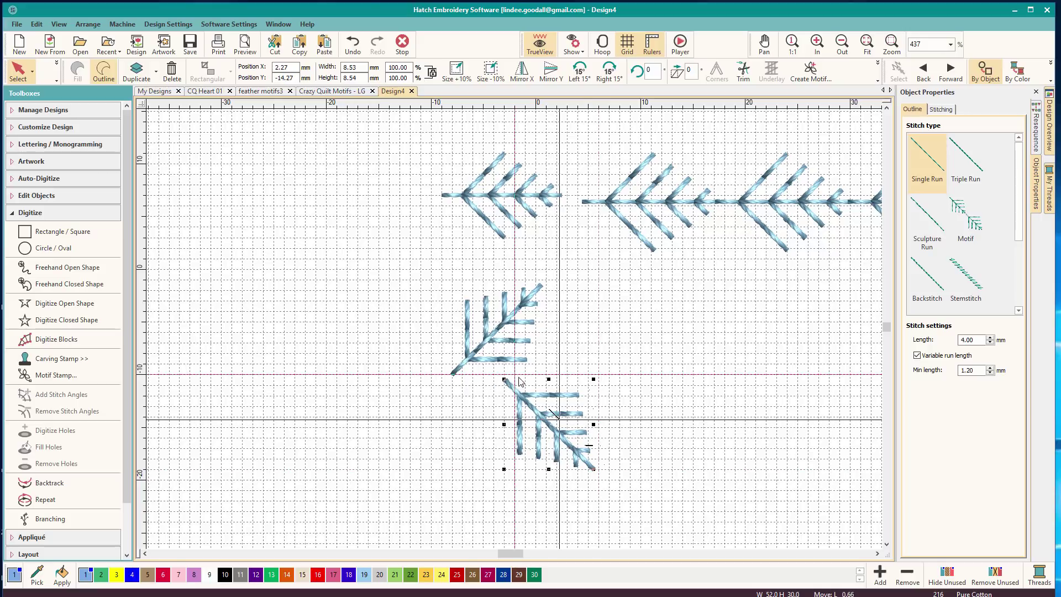
drag(509, 385, 519, 380)
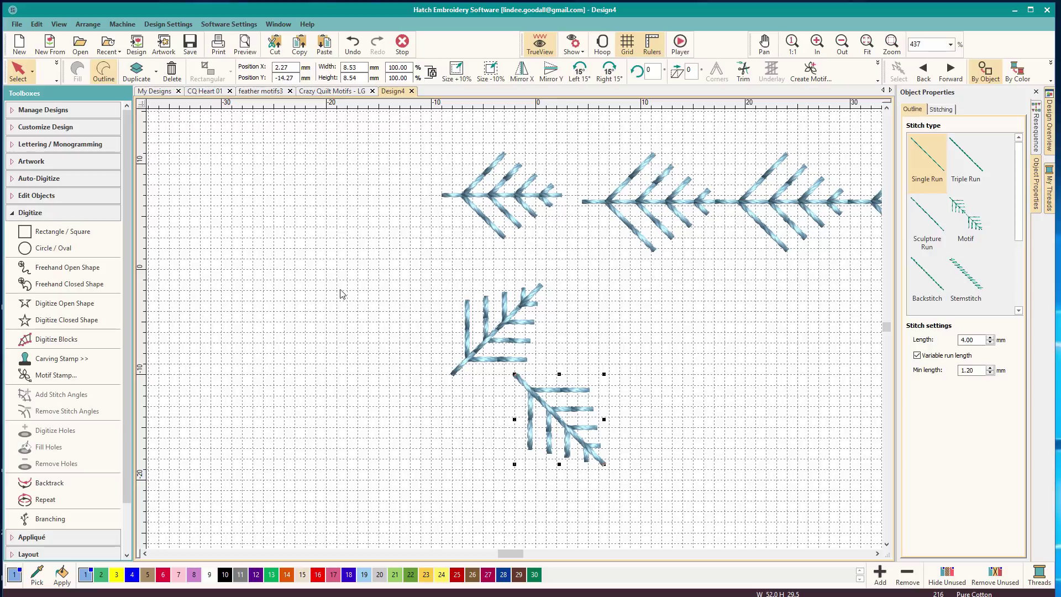
Digitize a 3 mm horizontal open line leading into the upper feather's base and set its stitch type to Single Run.
click(1035, 131)
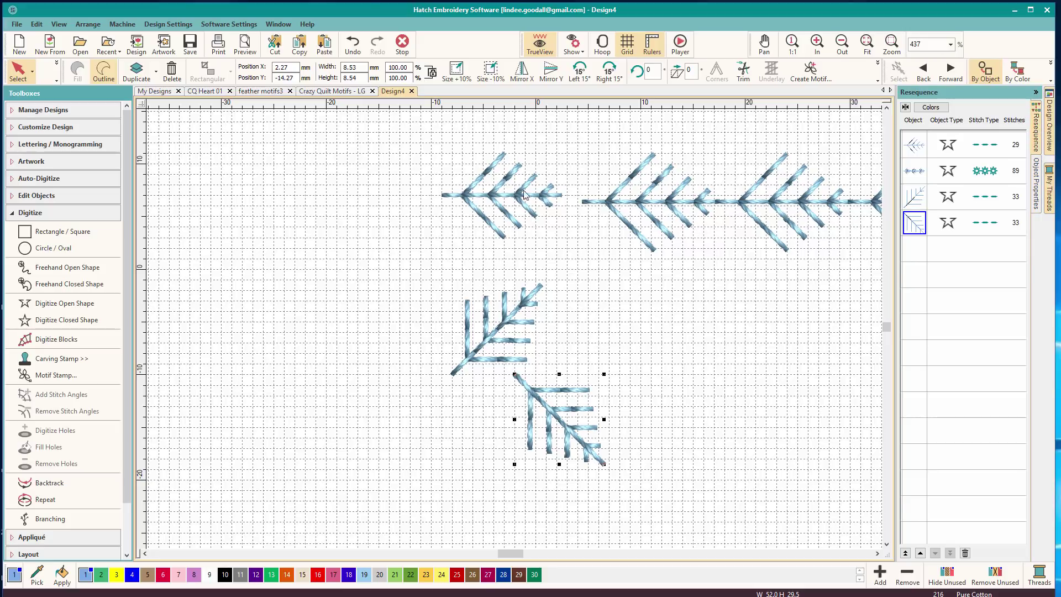
click(67, 268)
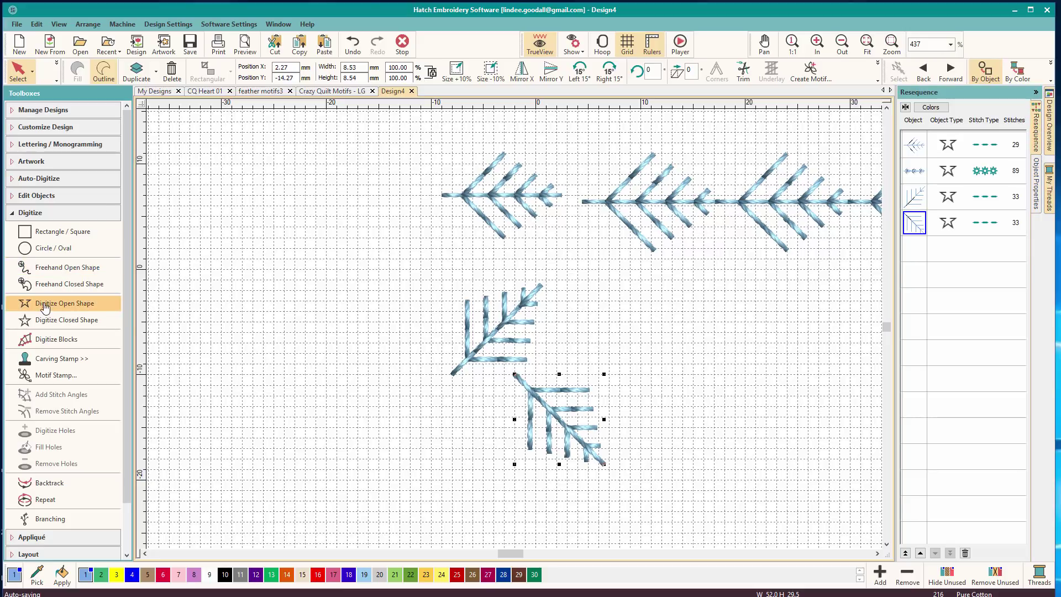
click(53, 303)
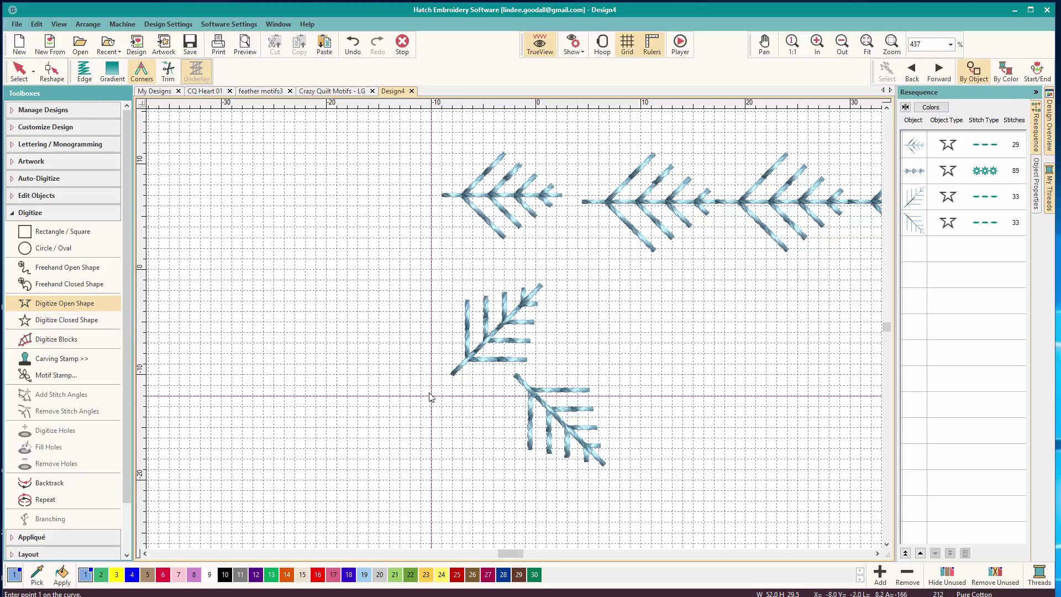
click(421, 375)
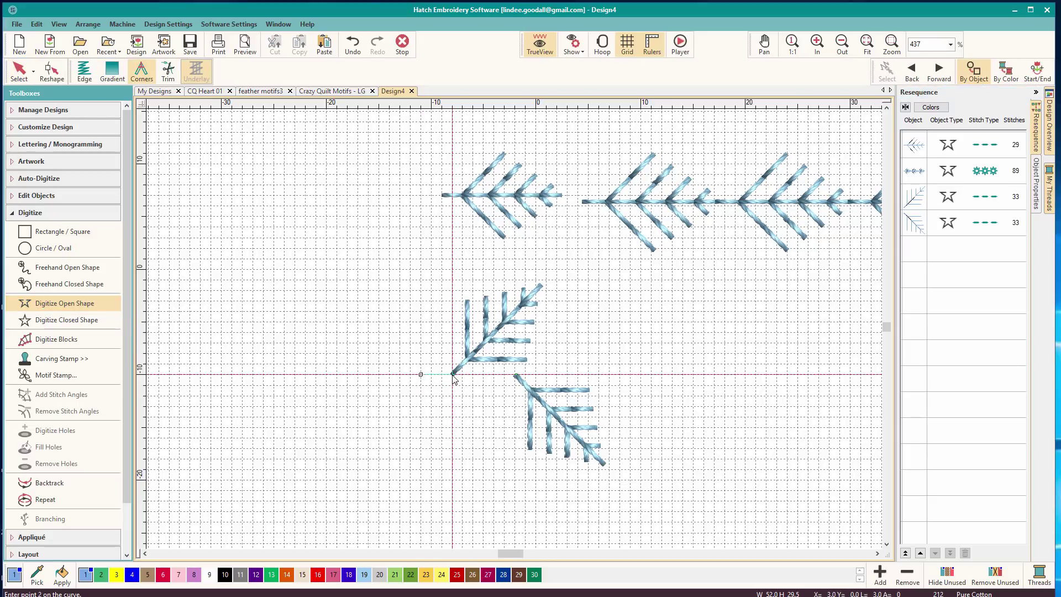
key(Return)
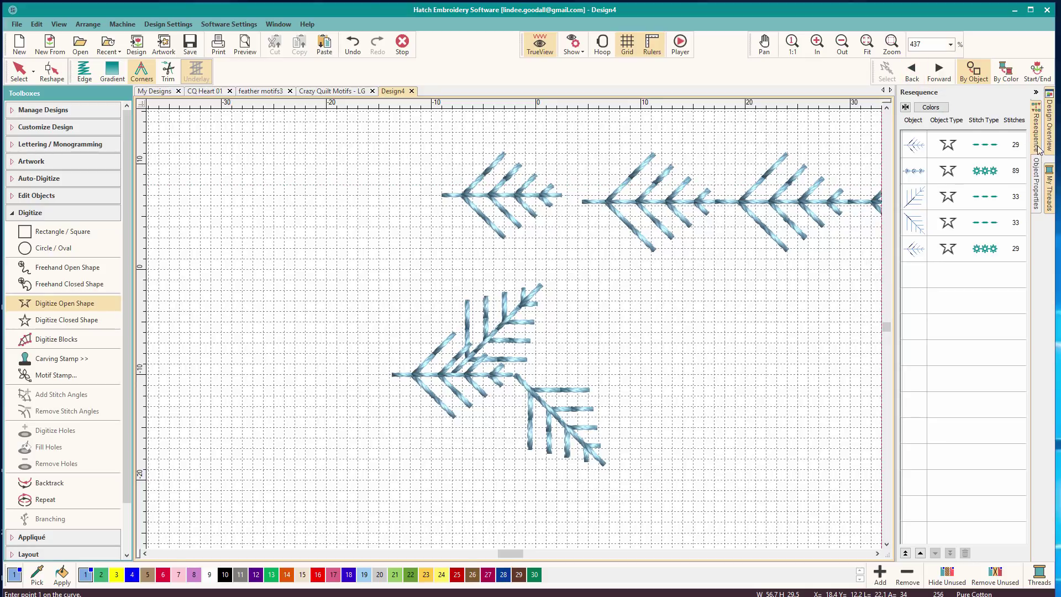
click(1037, 206)
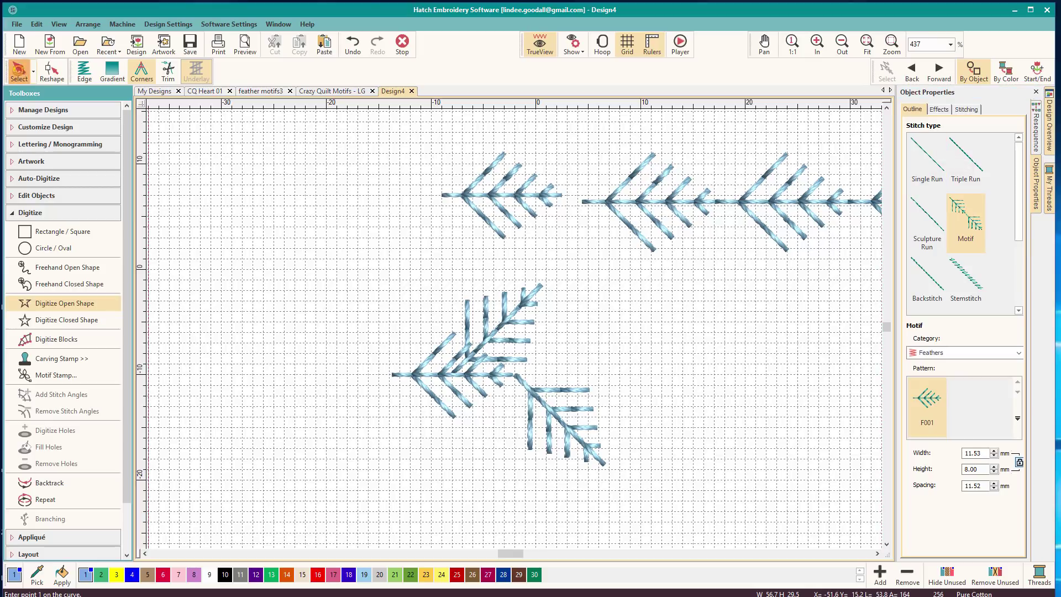
key(Escape)
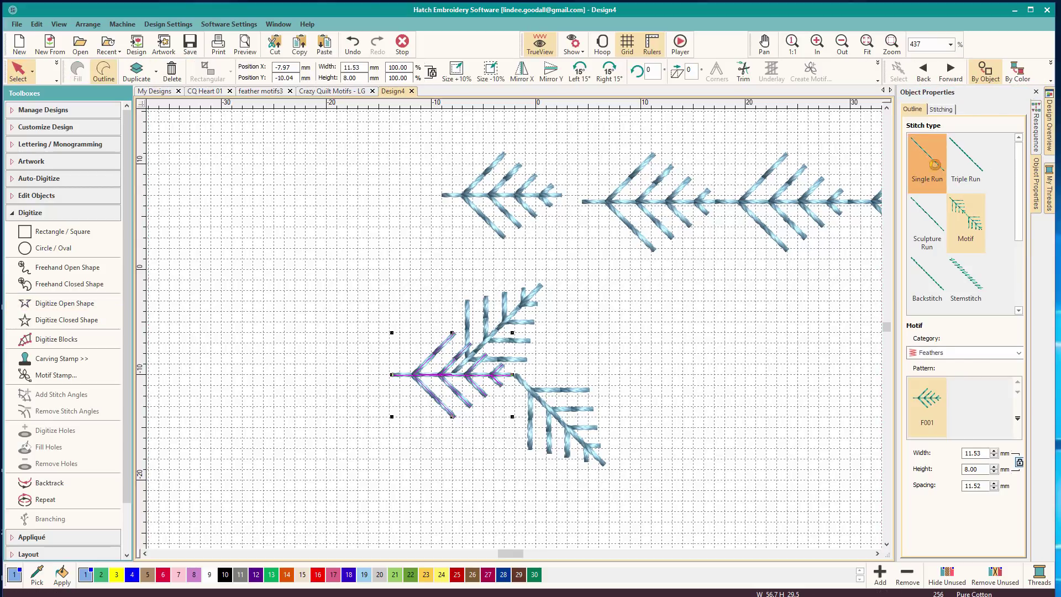
click(927, 158)
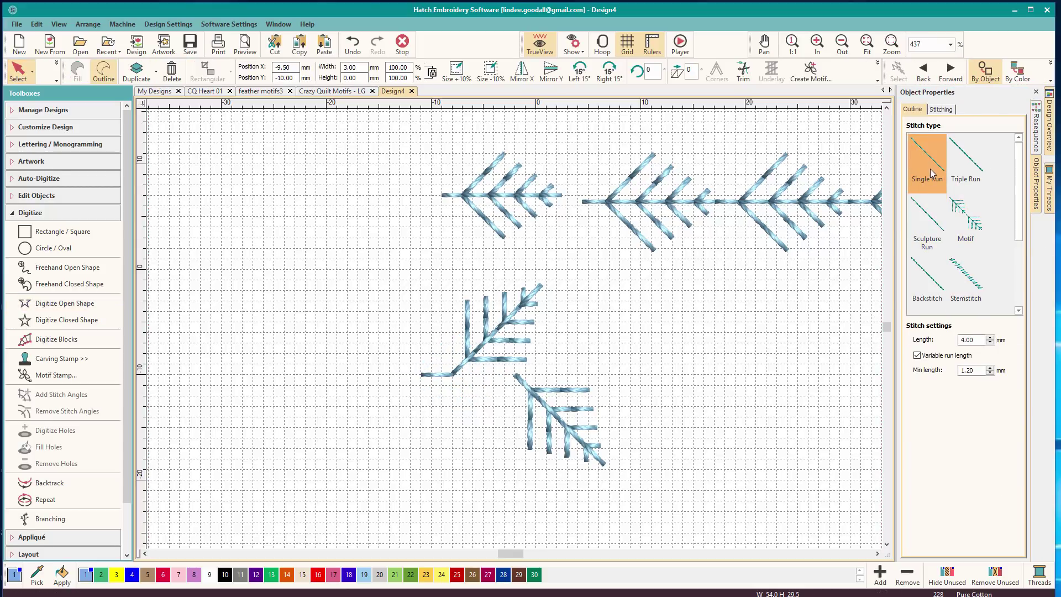
click(747, 388)
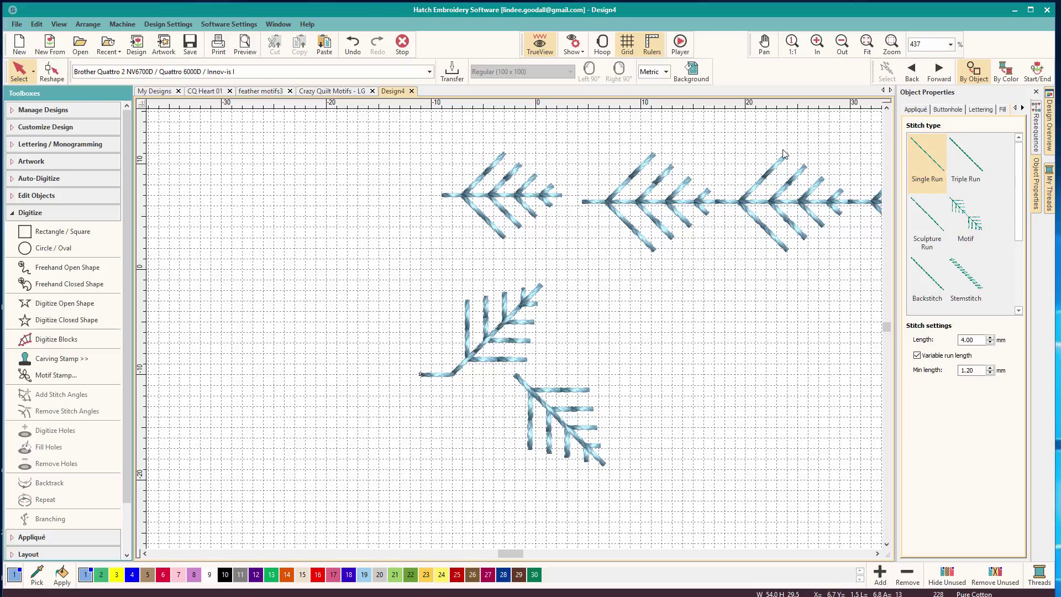
Digitize two more horizontal stem lines: 6 mm between the two feather bases and about 3 mm past the lower feather's base.
click(62, 304)
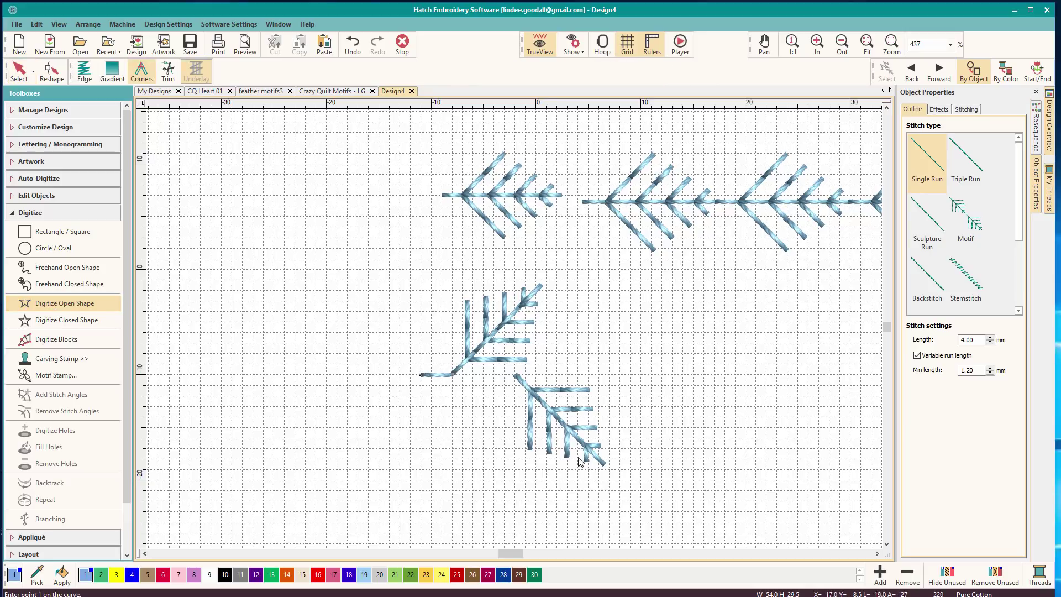
click(453, 374)
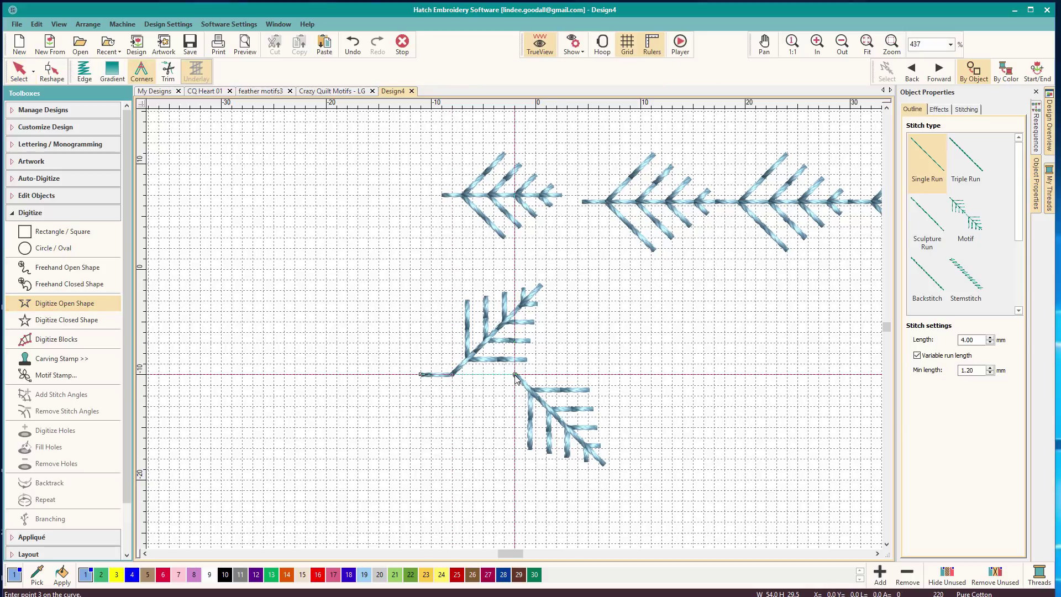
key(Return)
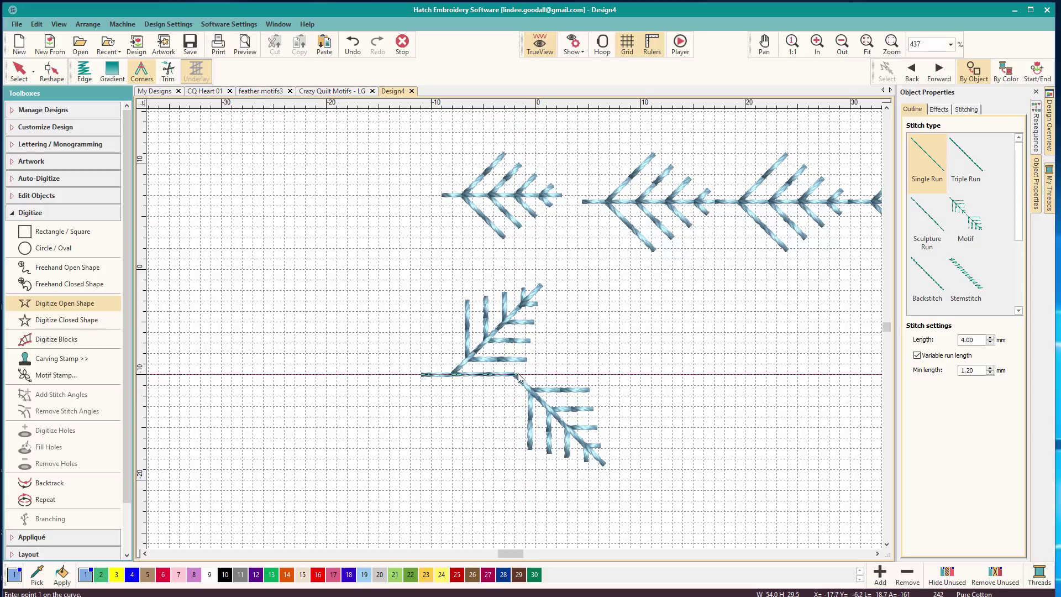
click(518, 375)
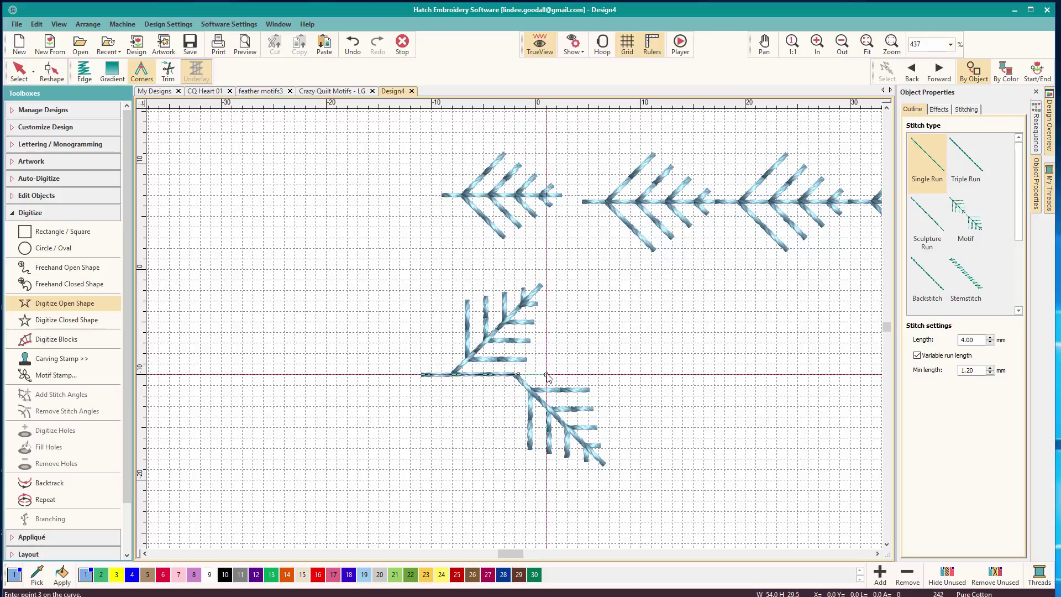
key(Return)
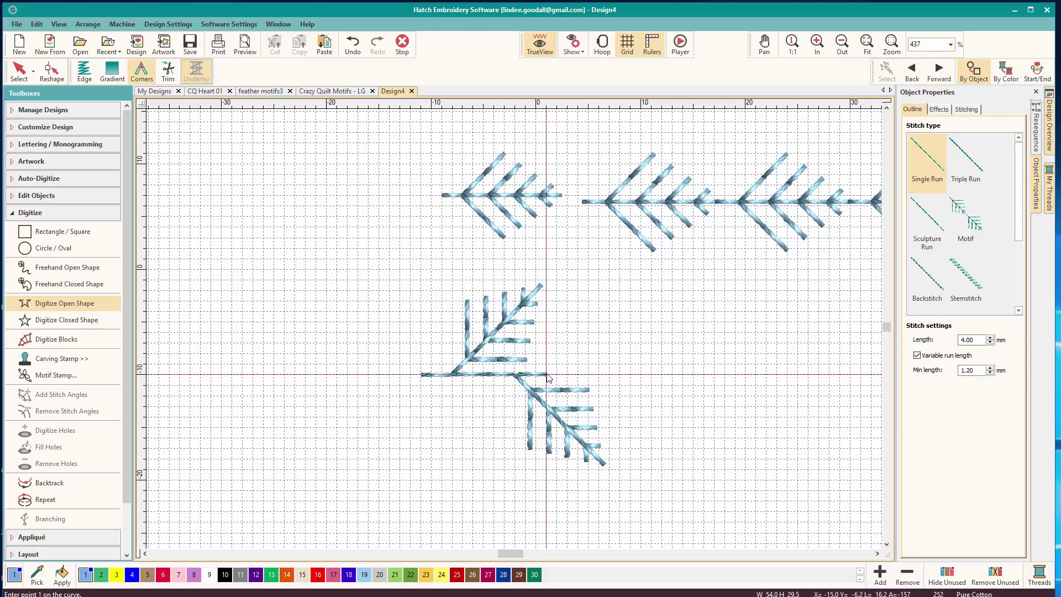
Resequence the stem lines so the first stitches before the upper feather and the 6 mm line stitches between the two feathers.
click(1035, 145)
click(914, 250)
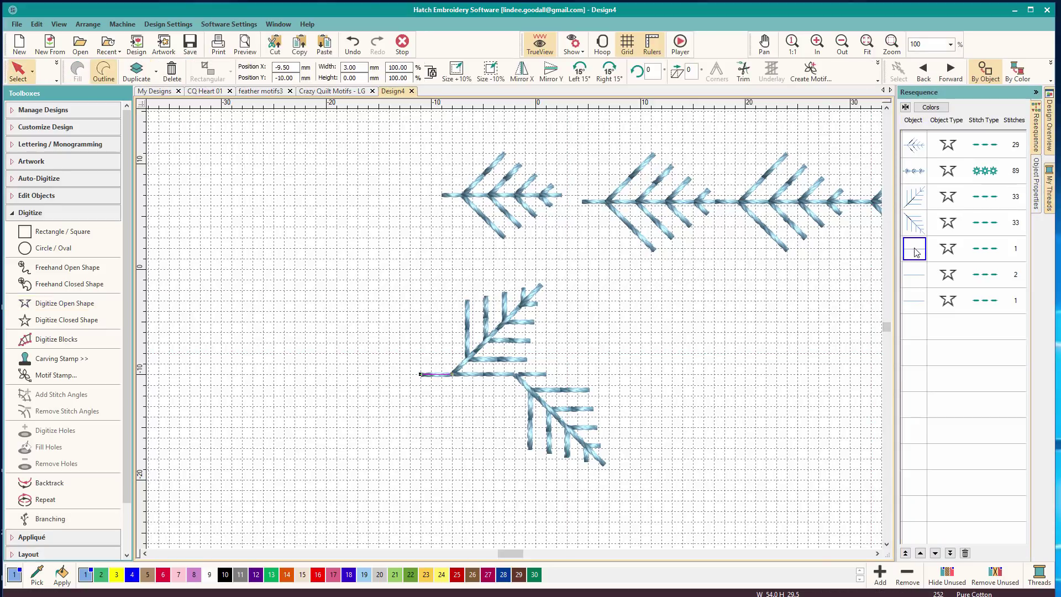
drag(915, 249, 919, 194)
click(913, 279)
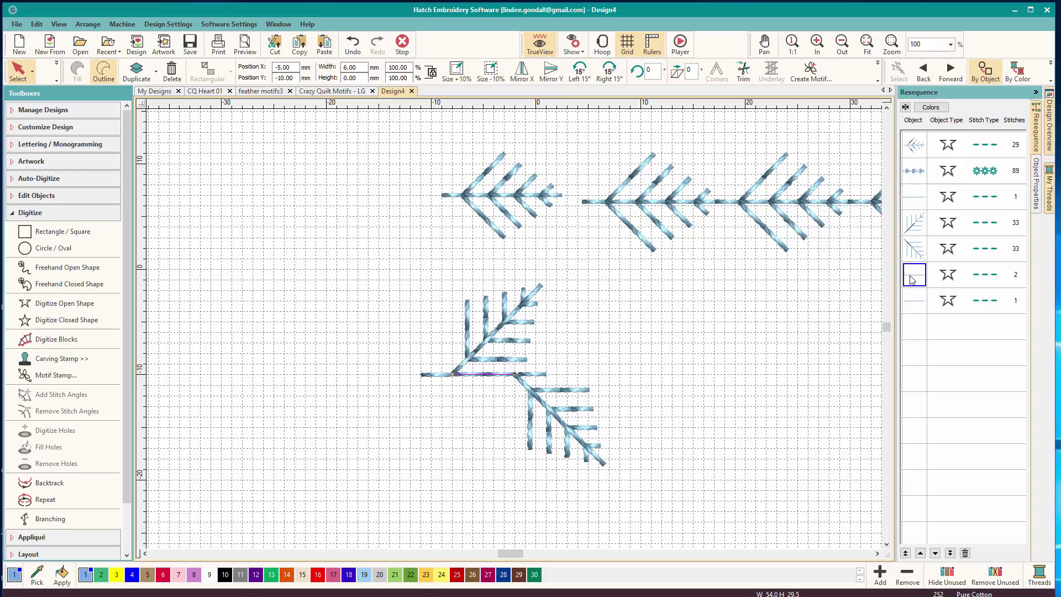
drag(913, 279, 916, 237)
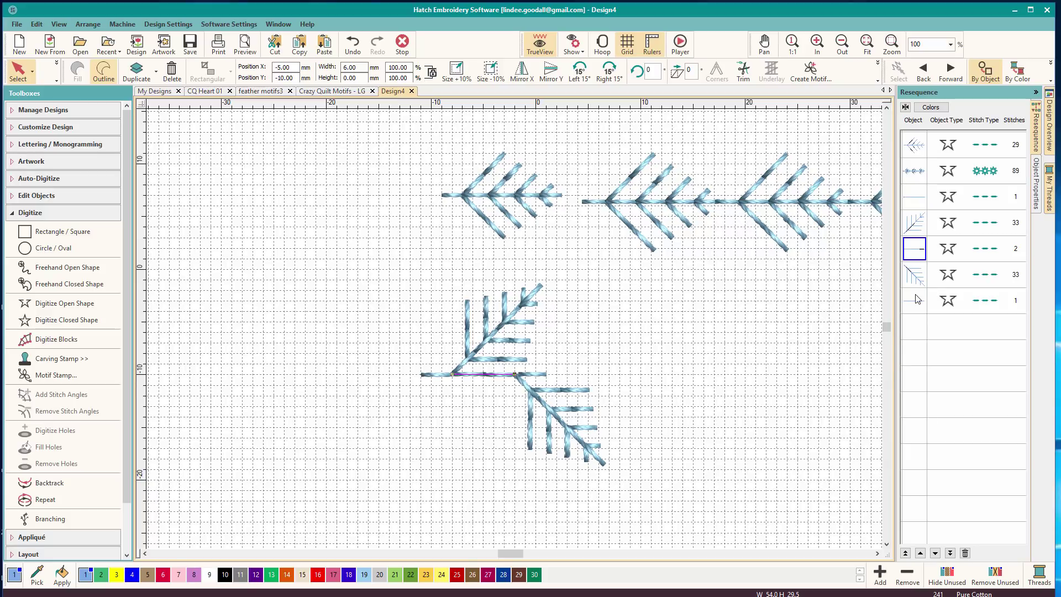
Select the two angled feathers and all three stem lines and apply Closest Join to them.
click(920, 196)
shift+click(922, 310)
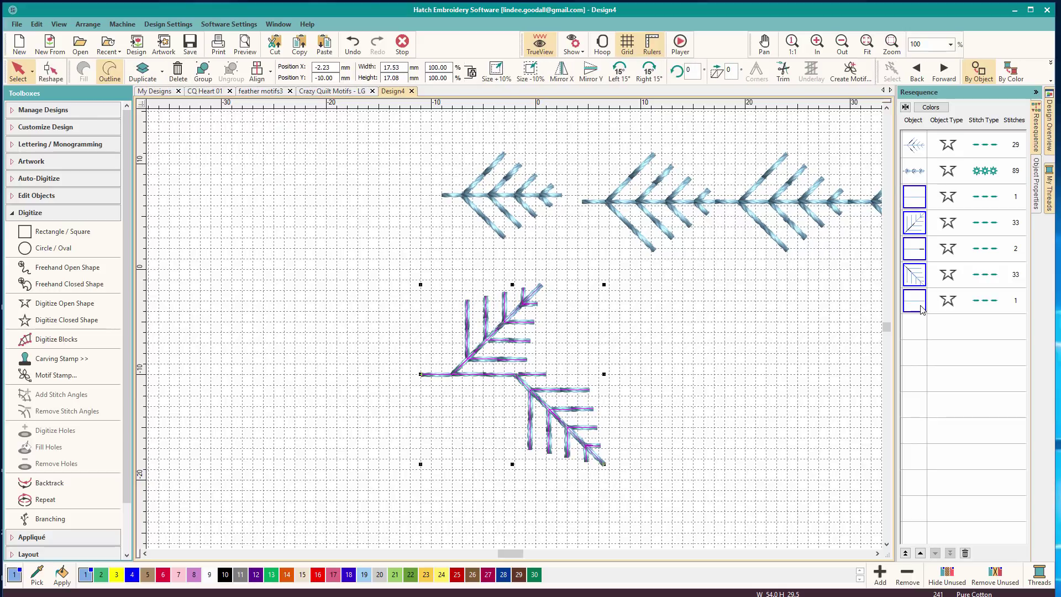
key(j)
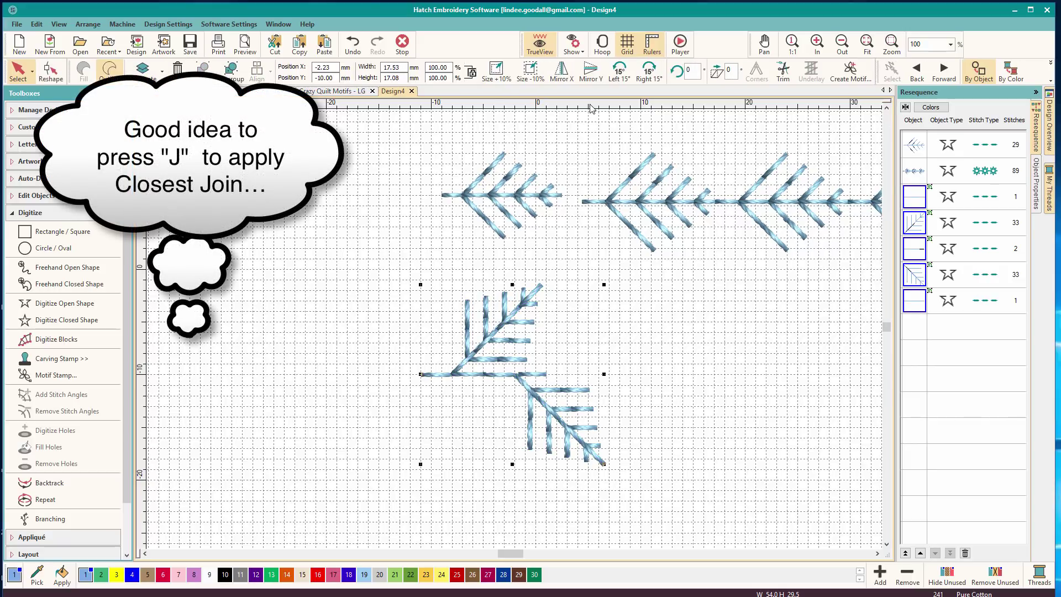
Create motif F0002 in the Feathers category from the selected pieces, with its reference line running from the stem's start to its end.
click(849, 72)
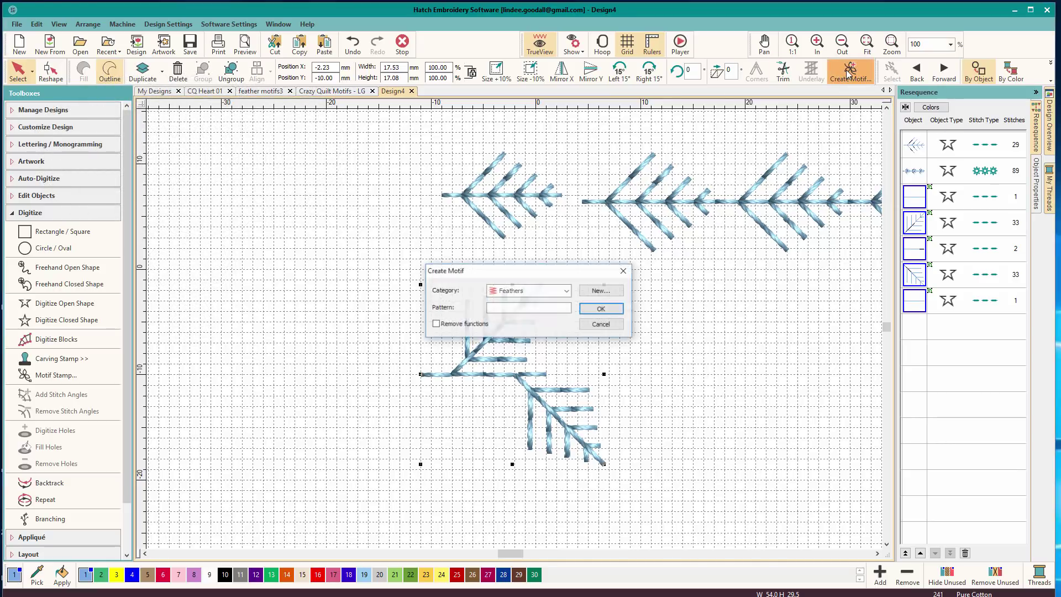
click(498, 307)
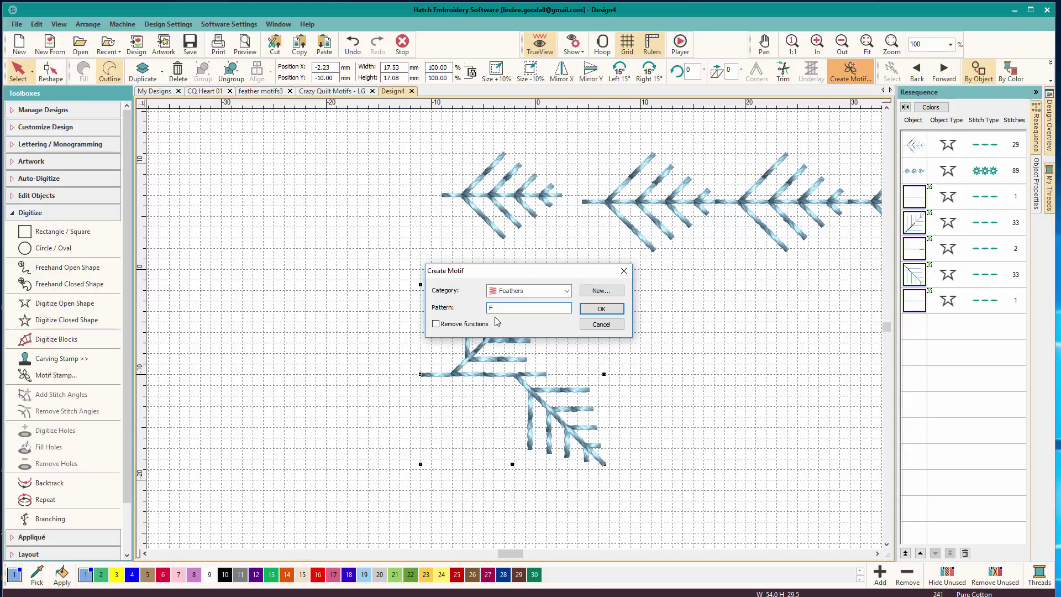
text(F0002)
click(601, 308)
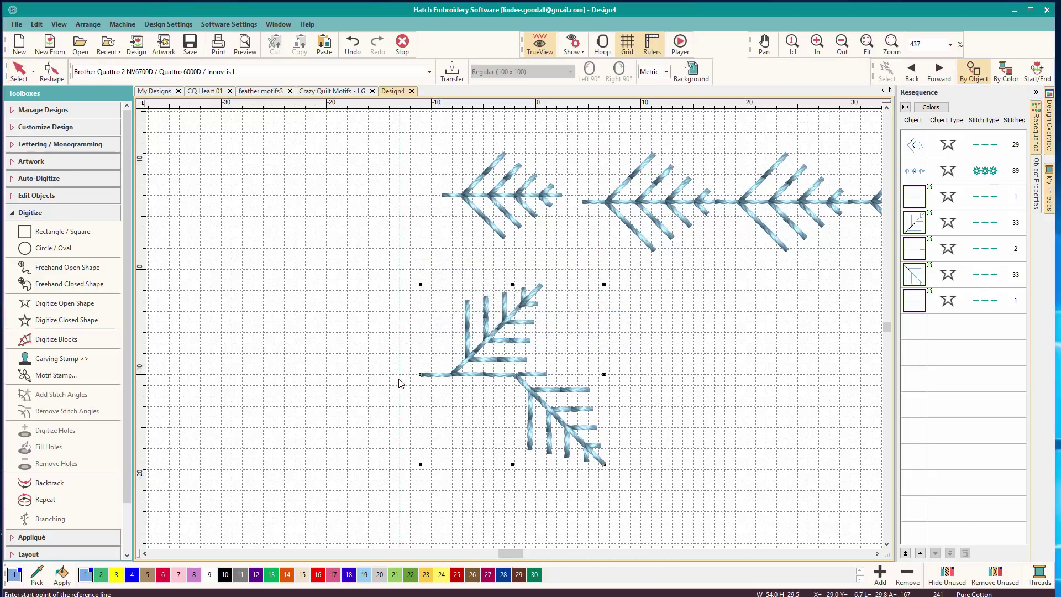
click(420, 374)
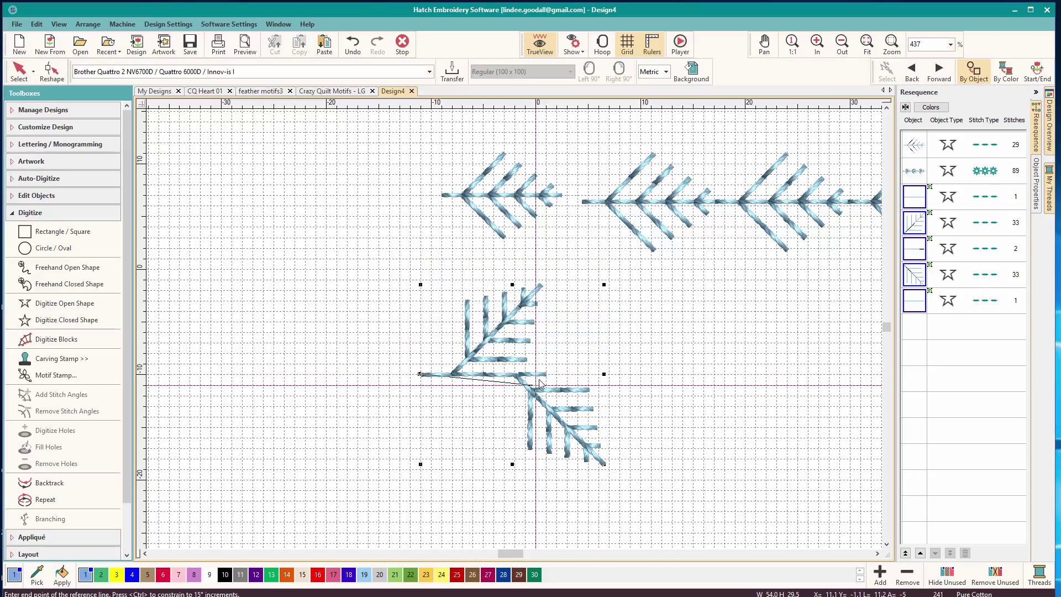
click(547, 379)
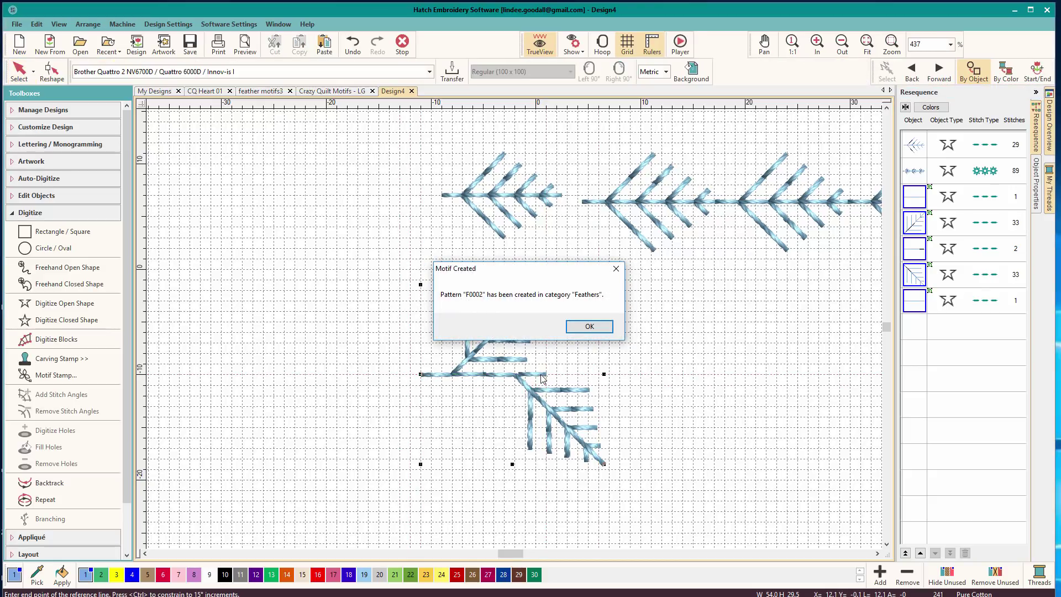
key(Return)
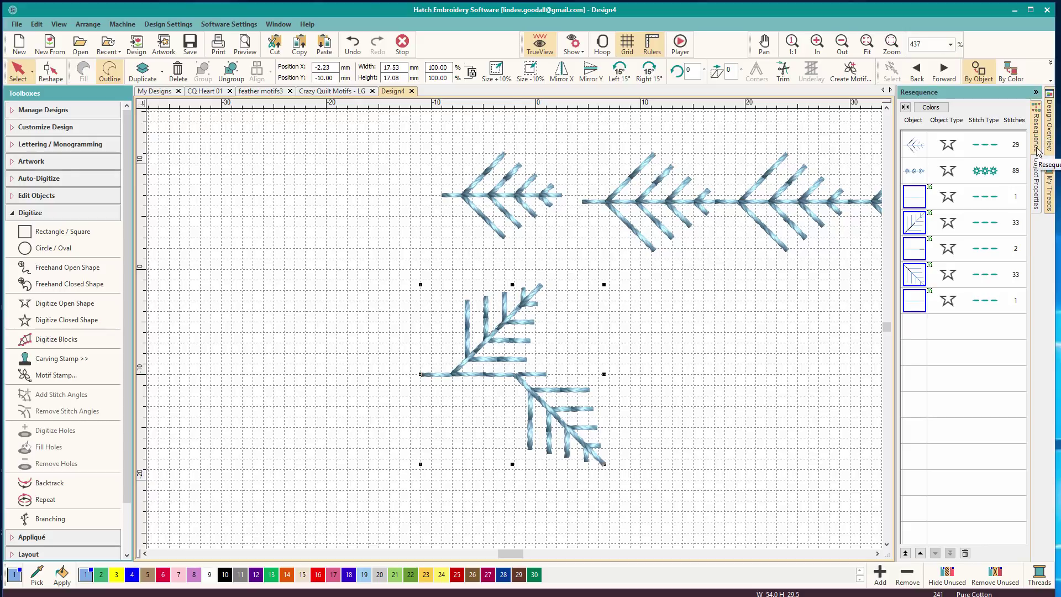
Turn off the tie-in and tie-off stitches for the selected feather and stem pieces.
click(1038, 193)
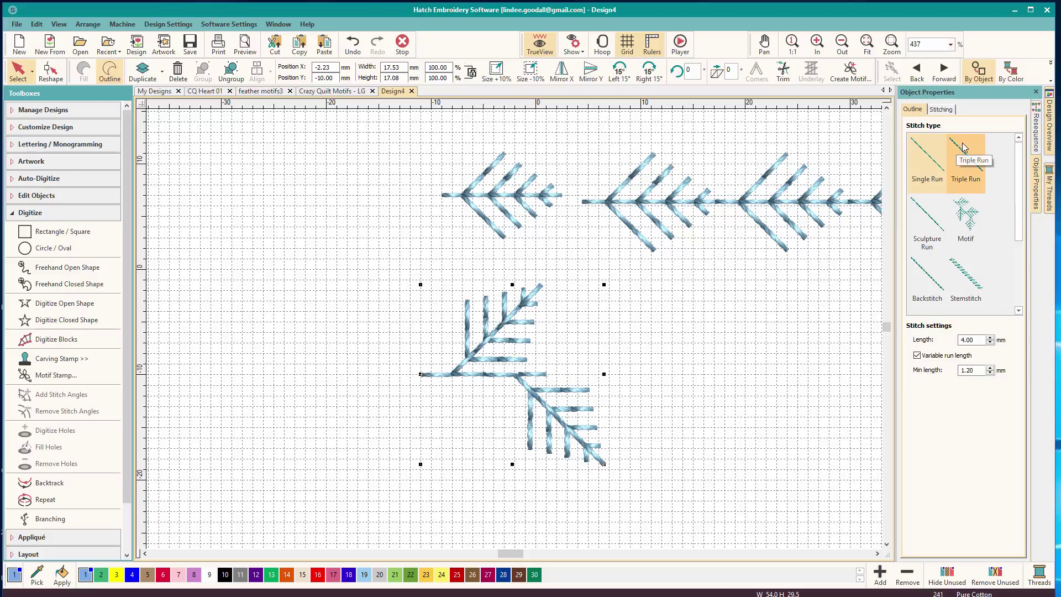
click(943, 109)
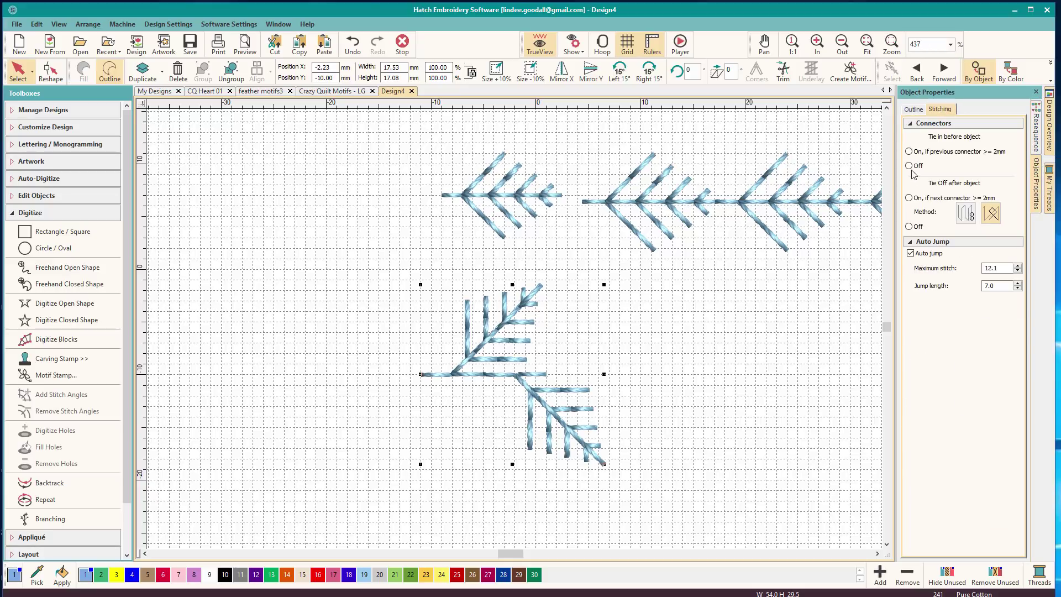
click(1035, 134)
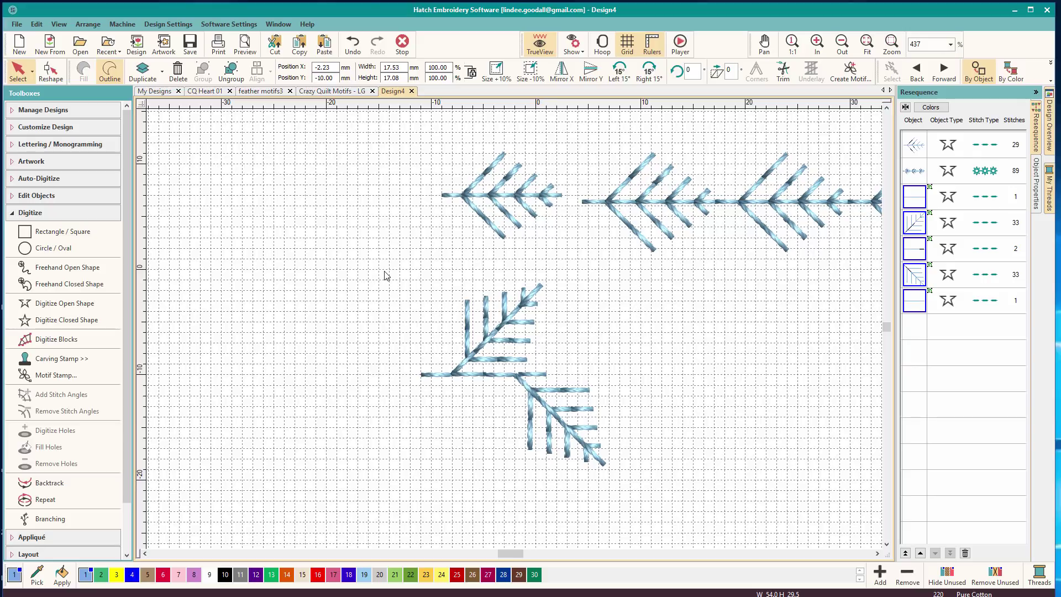
click(514, 325)
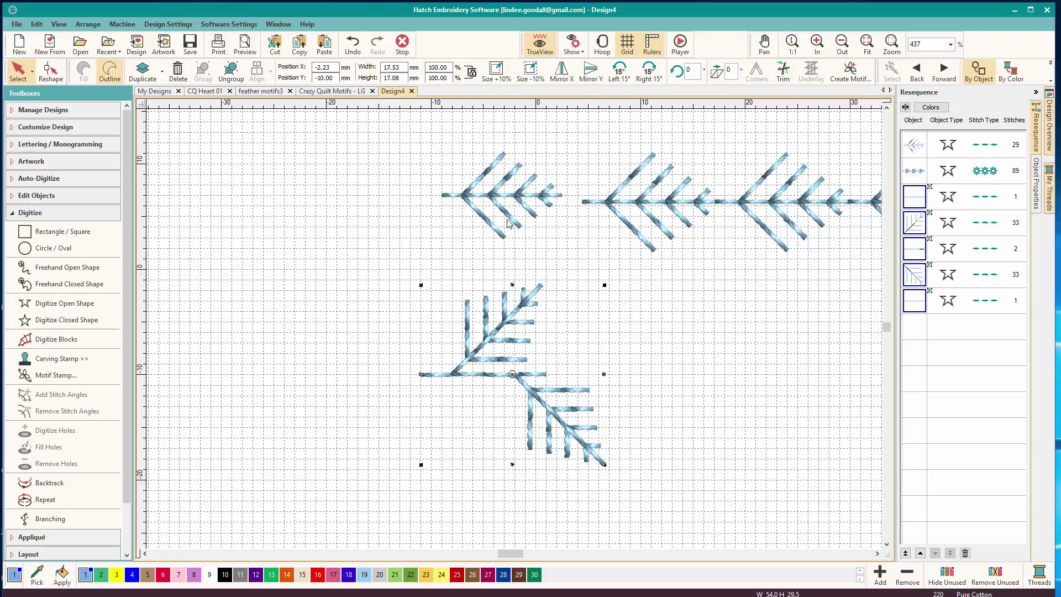
Recreate motif F0002 in the Feathers category, overwriting the existing pattern, with a reference line of about 12 mm along the full stem.
click(844, 77)
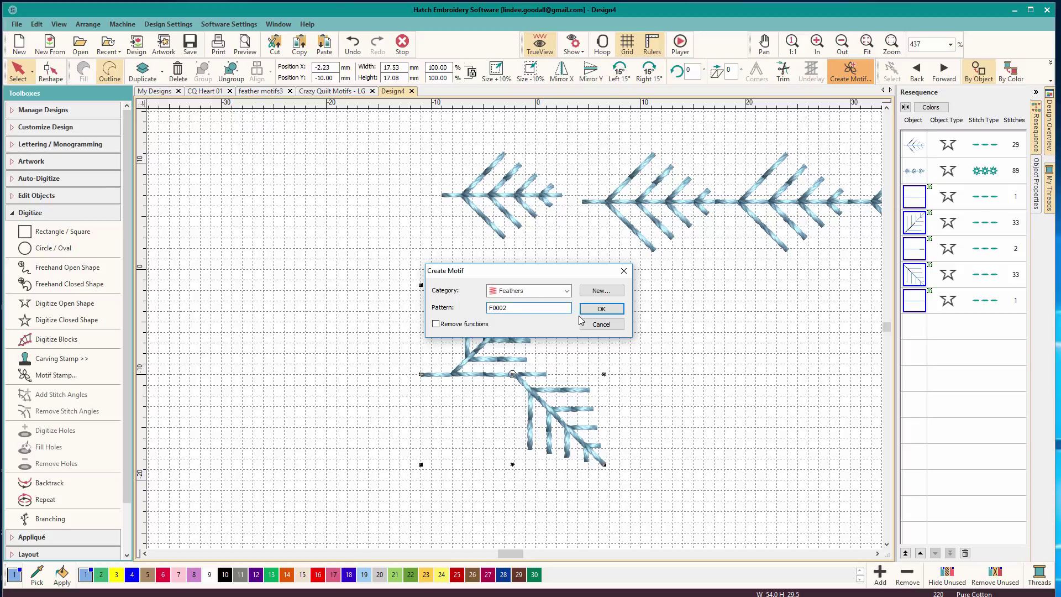
click(595, 309)
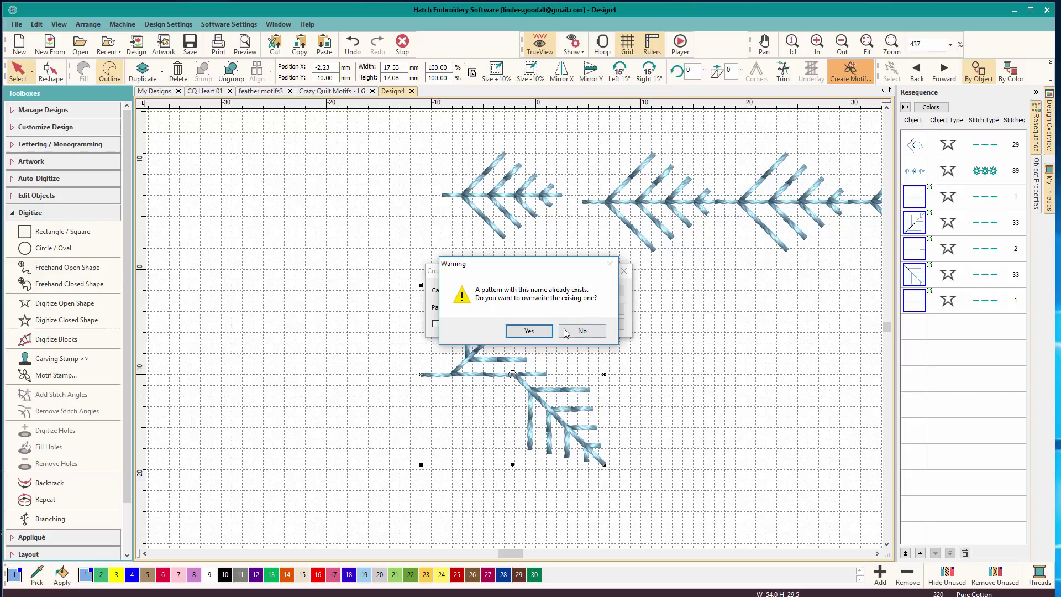
click(529, 331)
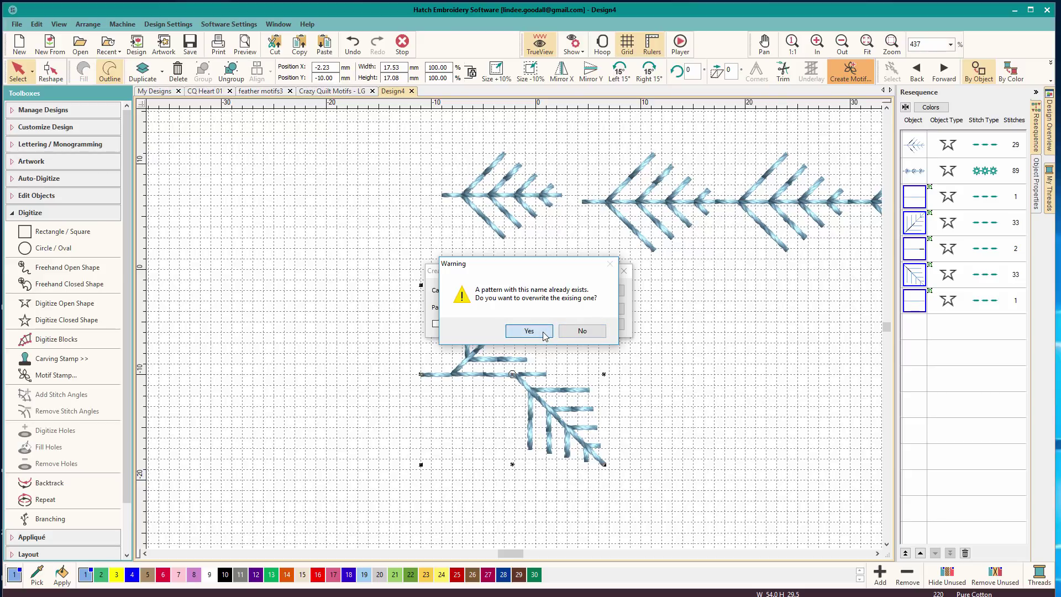
click(420, 374)
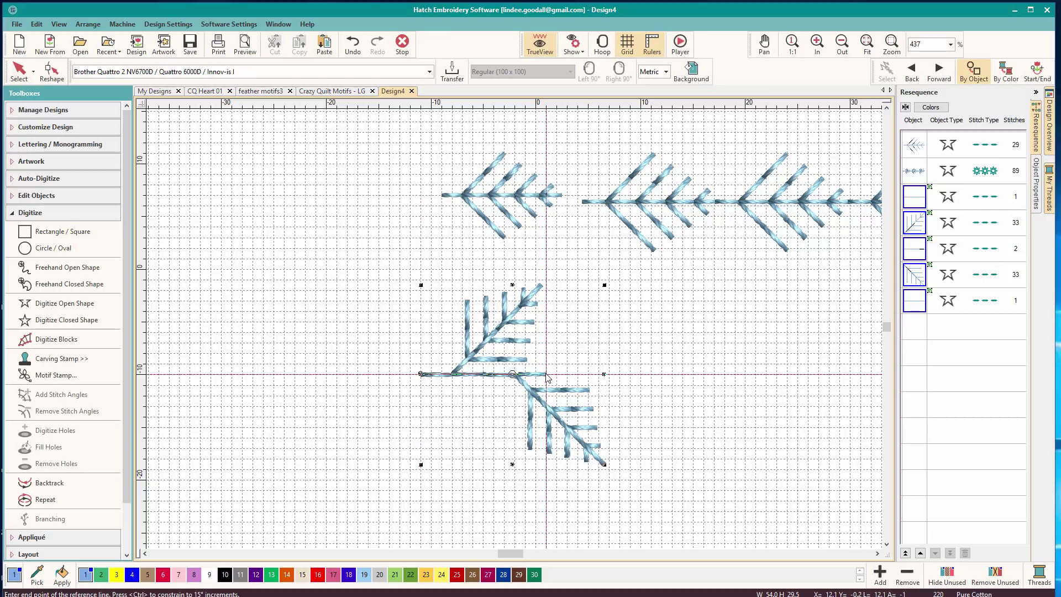
click(546, 374)
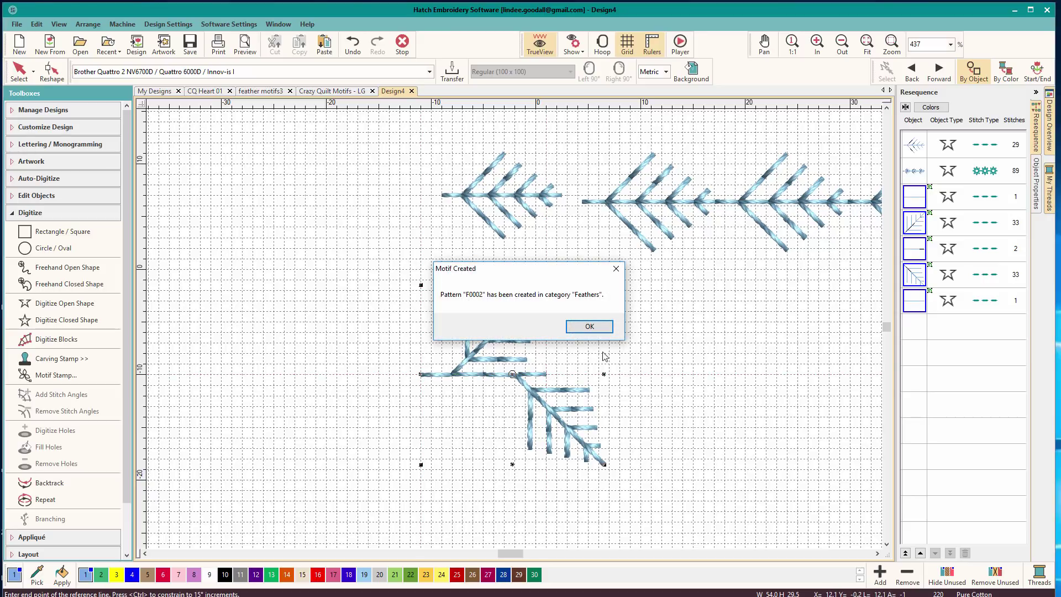
click(603, 327)
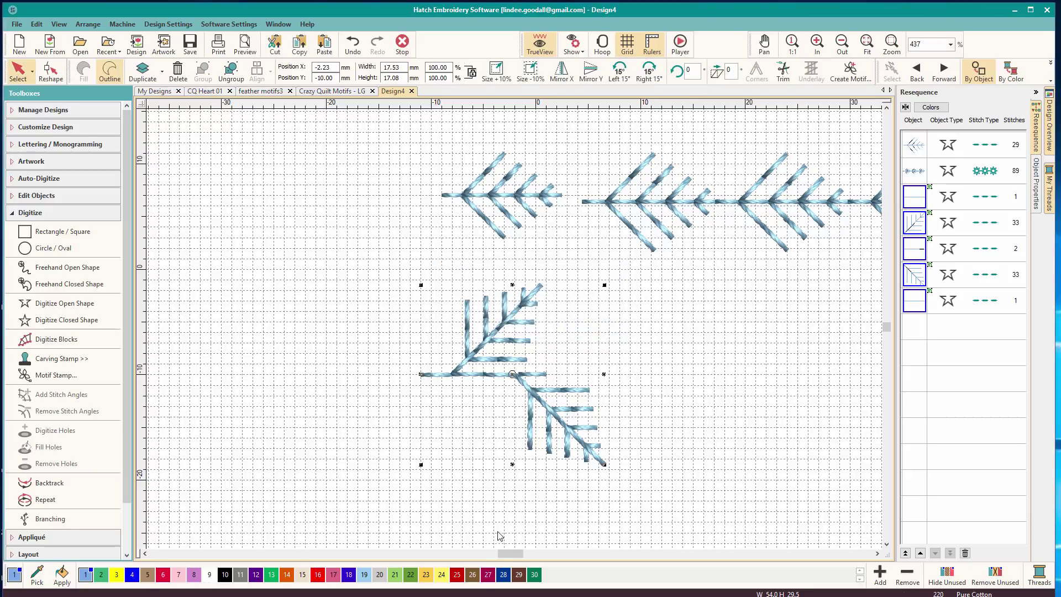
Place a copy of the F001 motif line beside the angled feather pieces and set its pattern to F0002.
drag(506, 553, 515, 552)
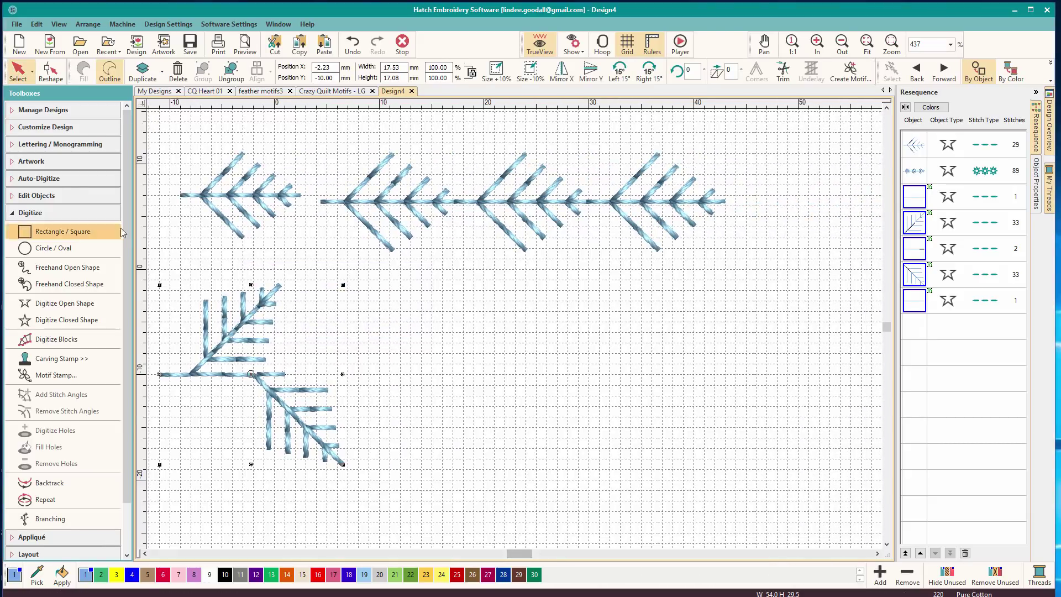
click(511, 204)
drag(534, 203, 550, 367)
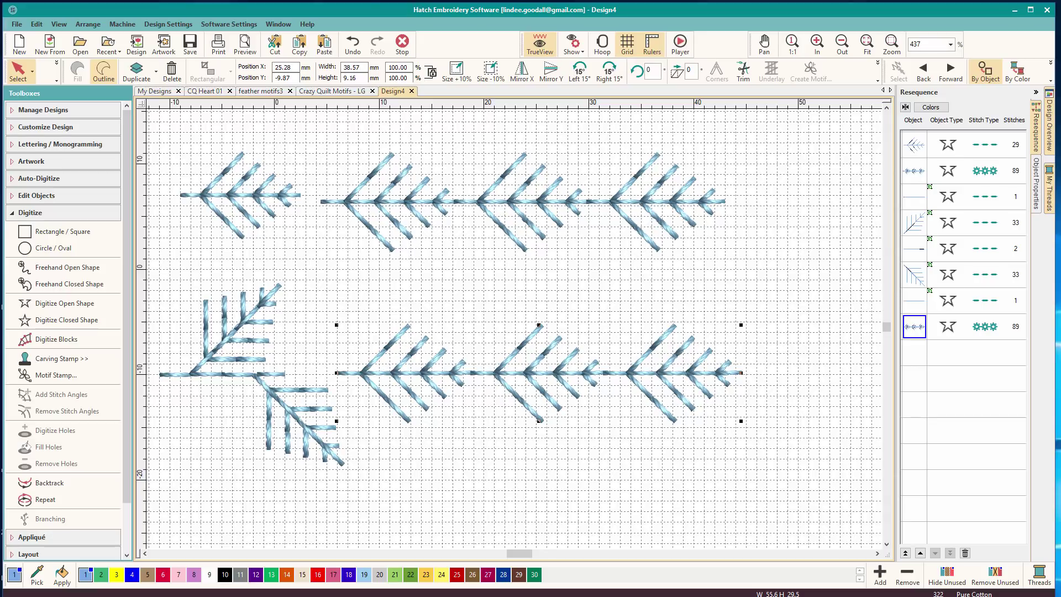
click(1037, 182)
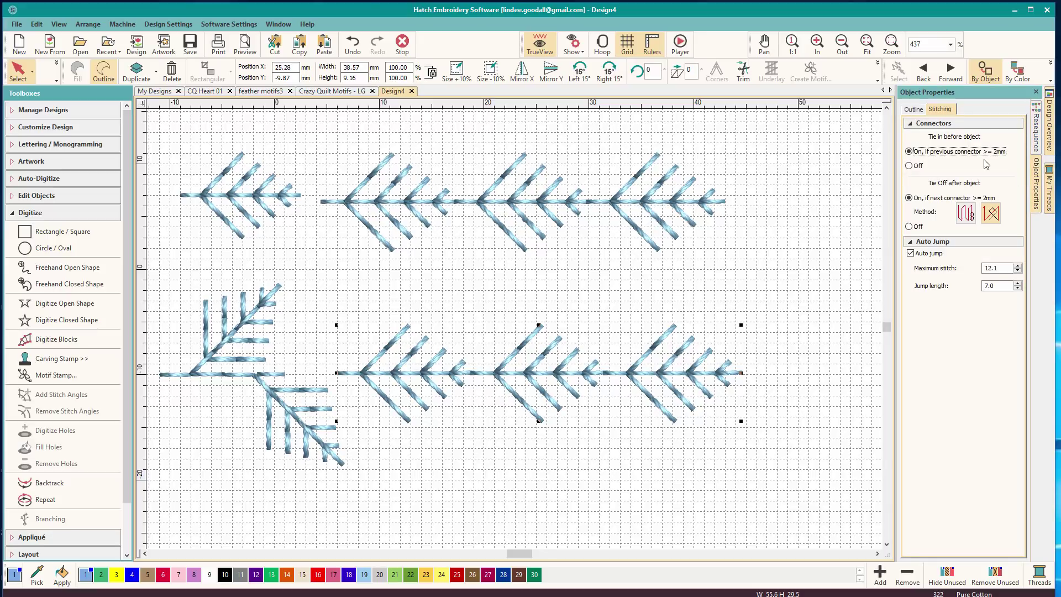
click(920, 110)
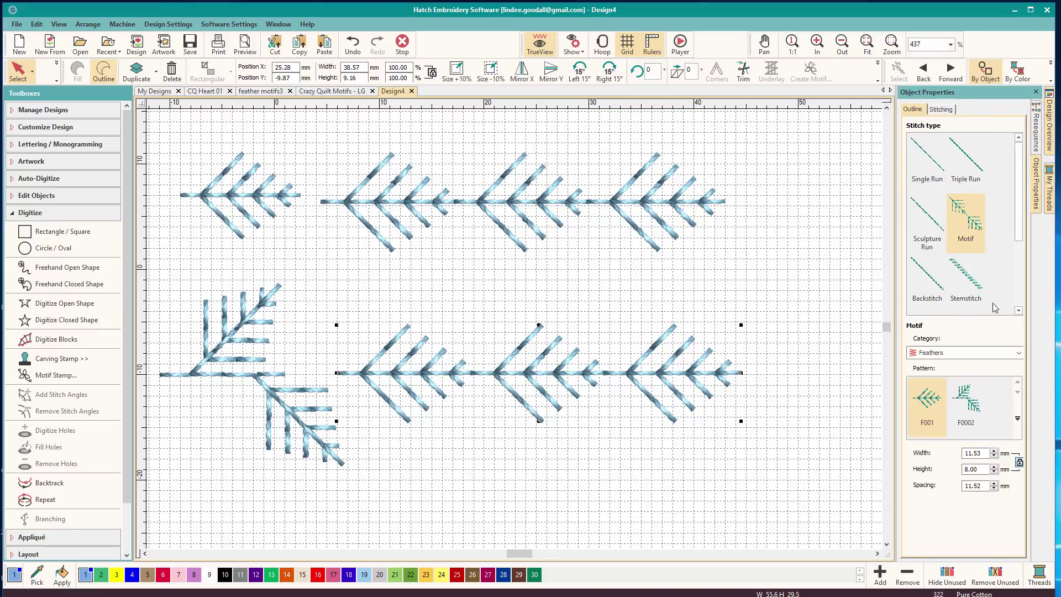
click(968, 408)
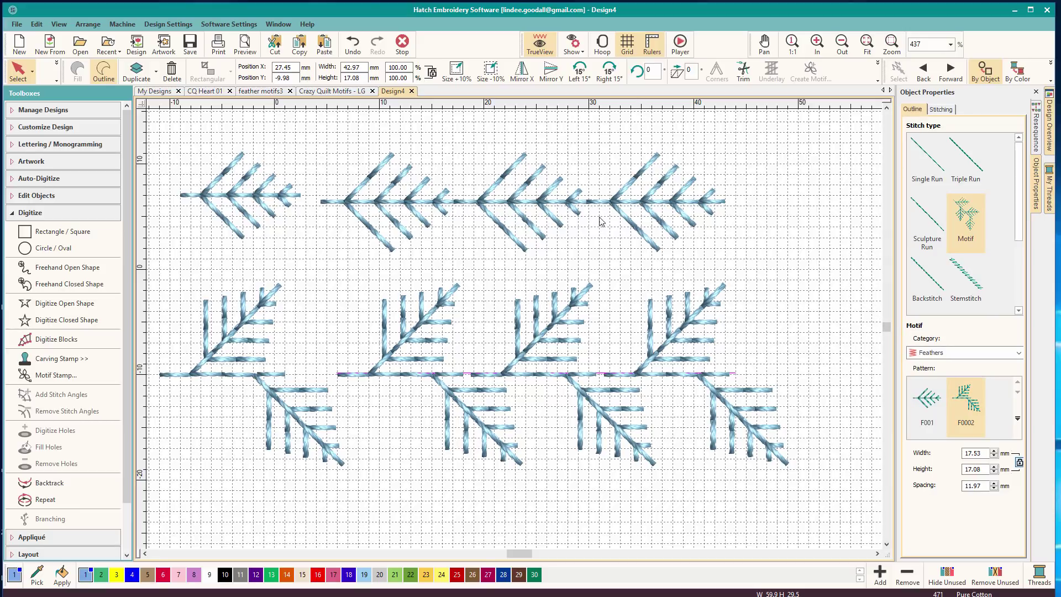
Apply thread color 6 to the F0002 motif line and play its stitch-out at a higher speed.
click(694, 323)
click(163, 575)
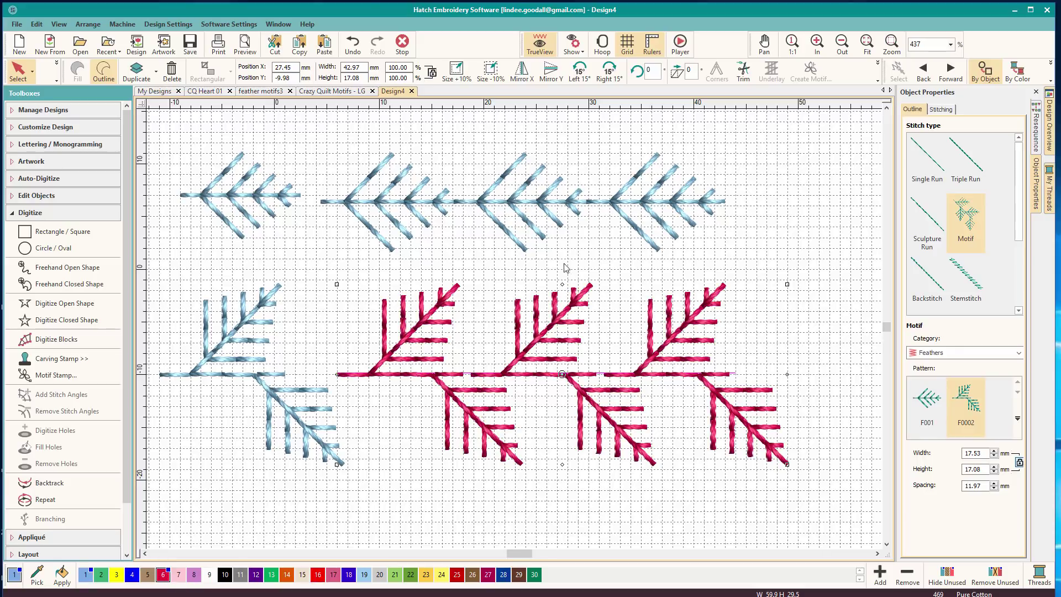
click(679, 47)
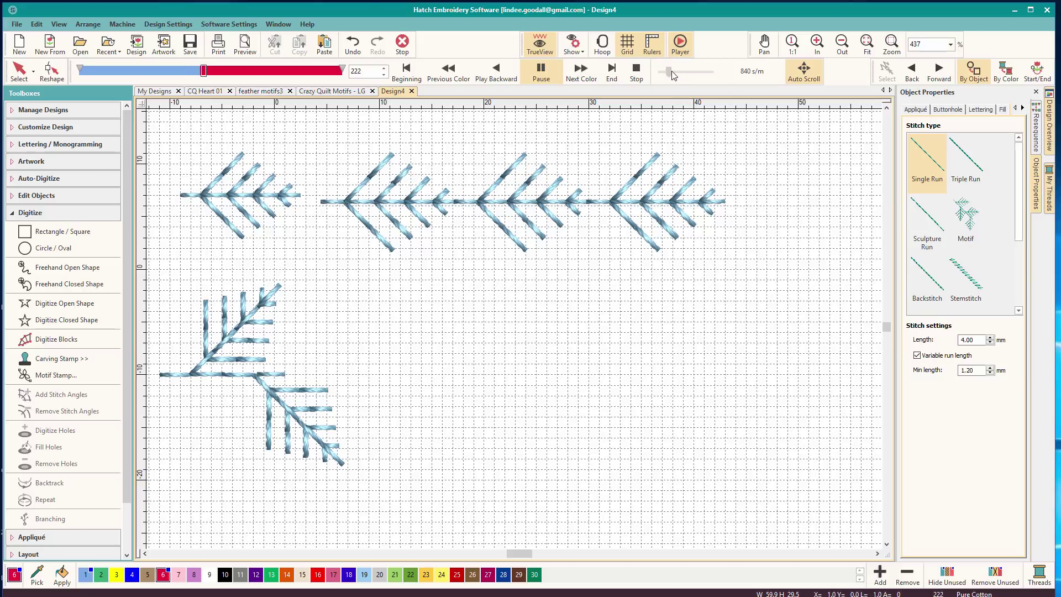
drag(667, 72, 688, 72)
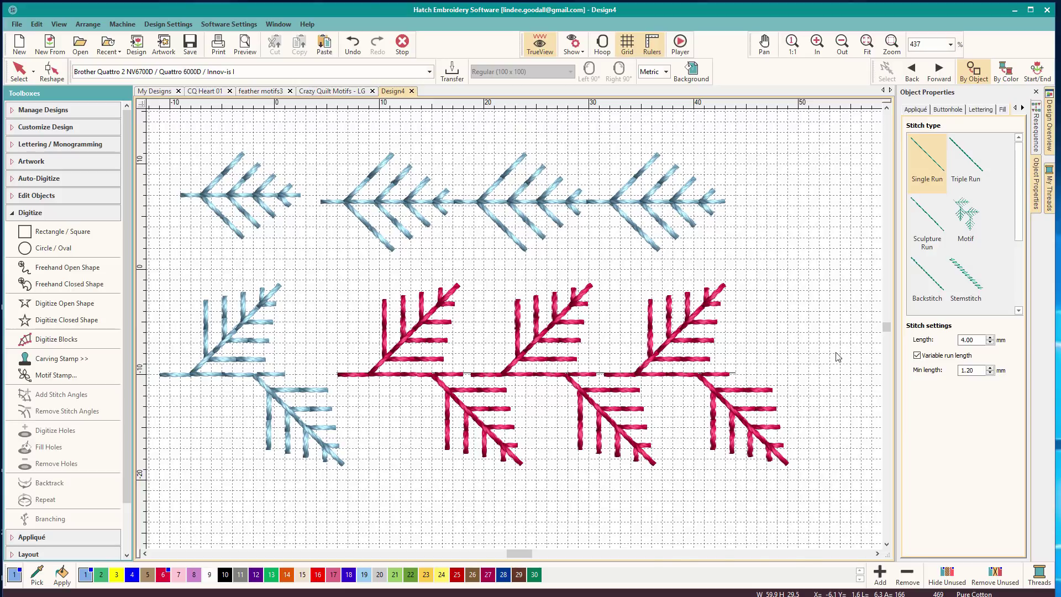
Mirror the upper F001 motif line horizontally and inspect its start and end points in Reshape.
drag(884, 323, 884, 325)
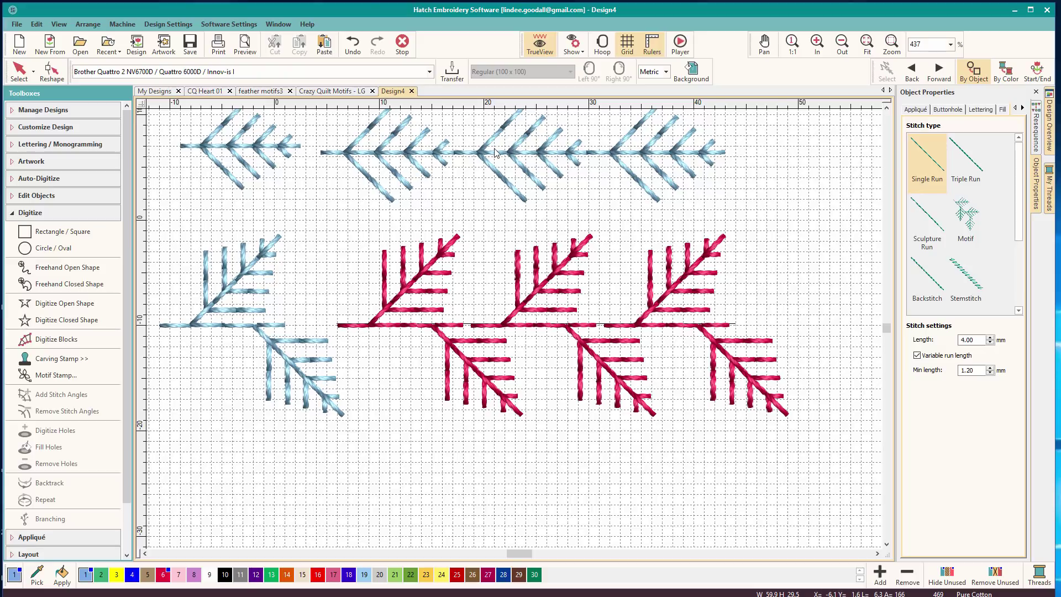
click(514, 153)
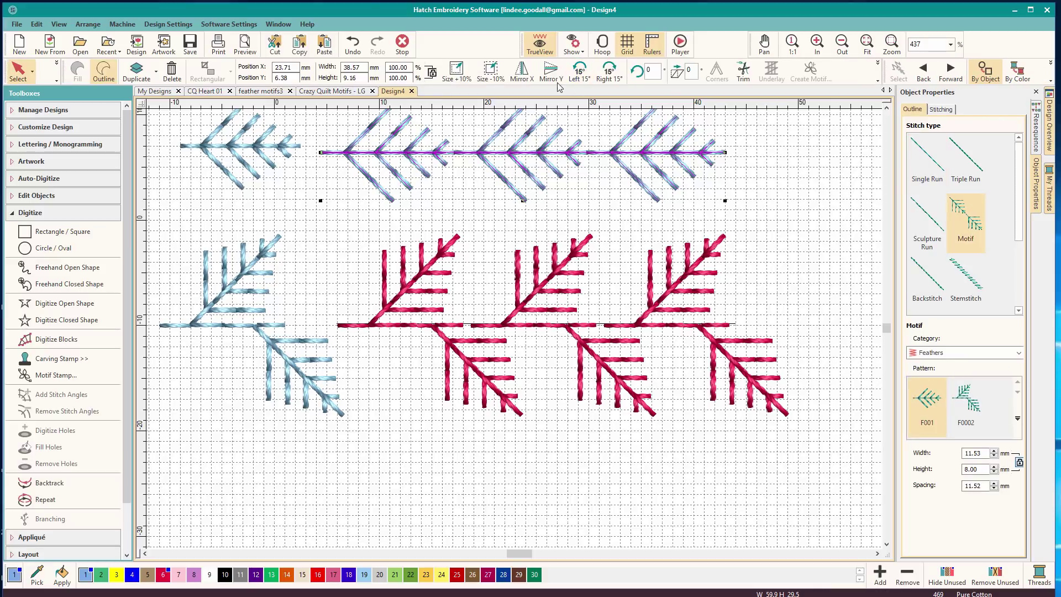
click(525, 73)
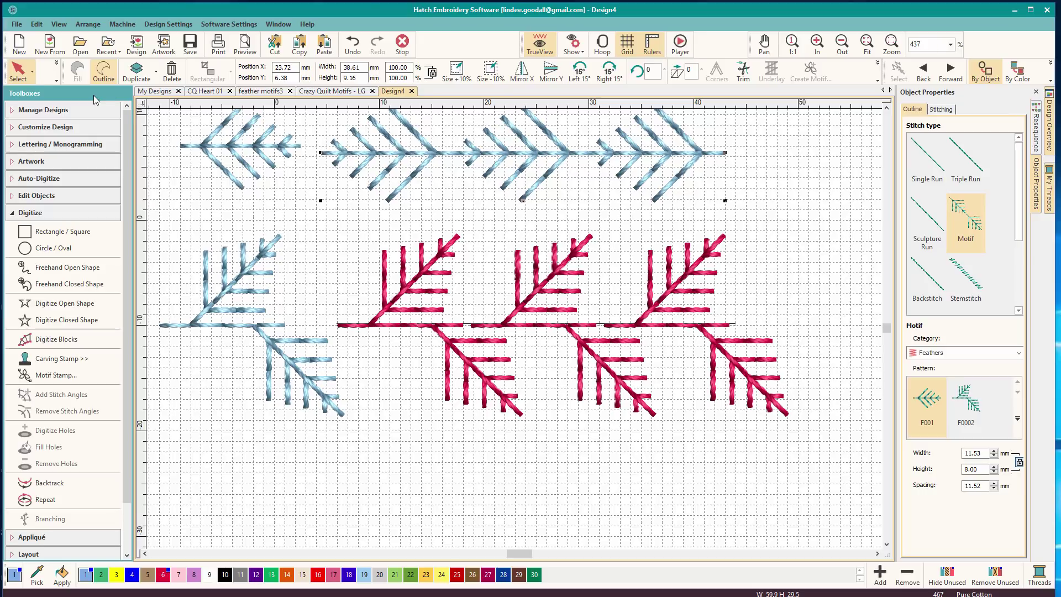
key(h)
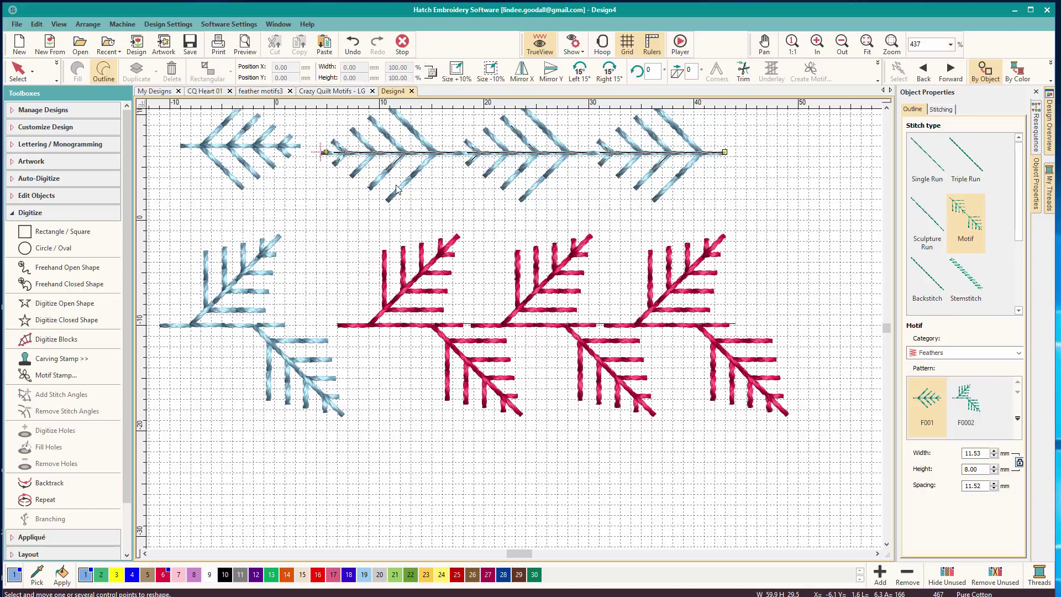
key(Escape)
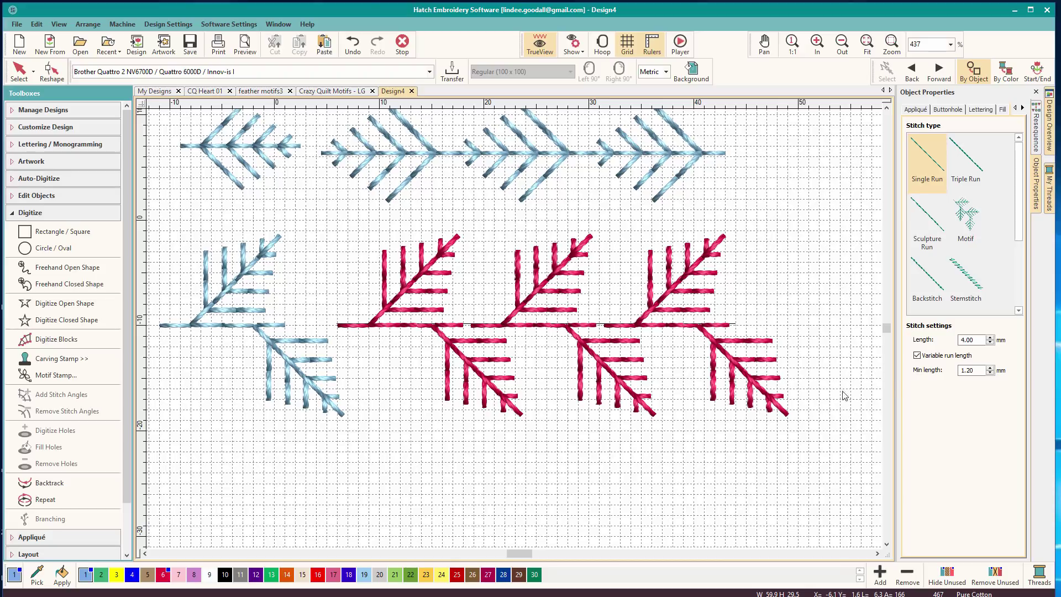
Place a copy of the single horizontal feather about 10 mm above the original and mirror it horizontally.
scroll(885, 334, up, 5)
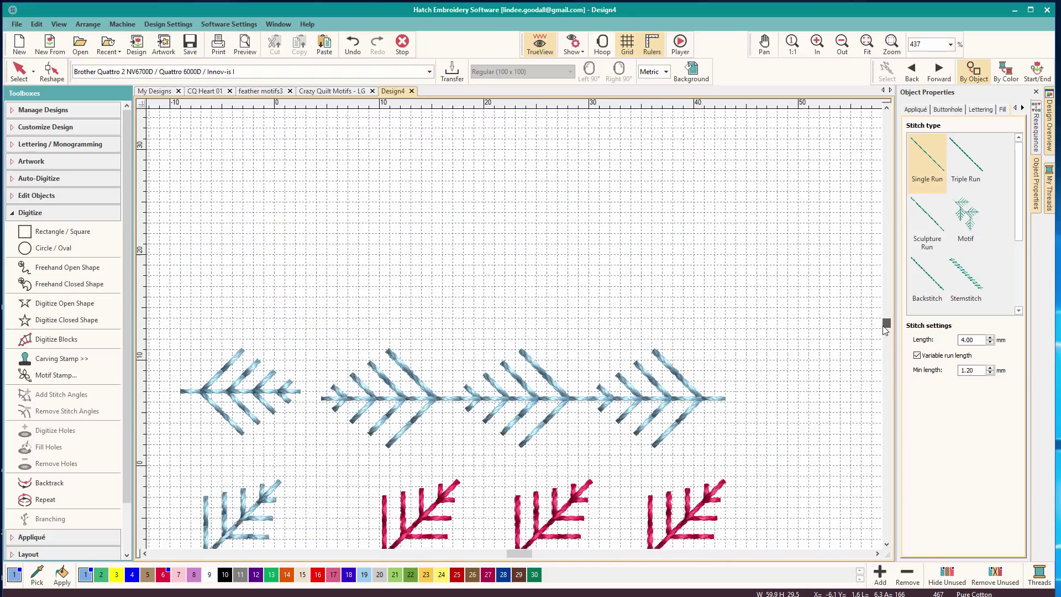
click(228, 366)
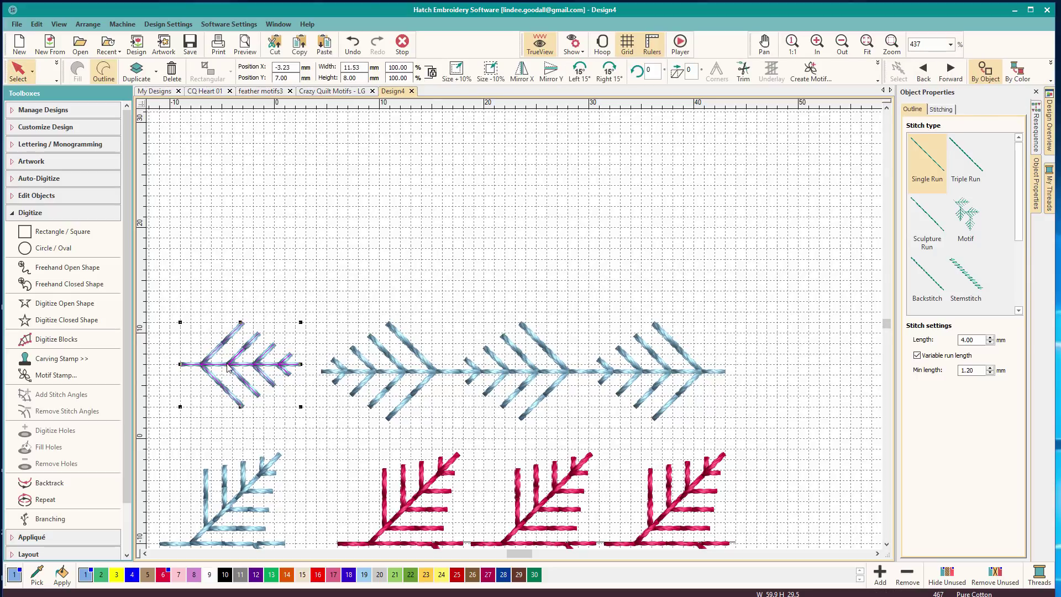
drag(230, 367, 241, 258)
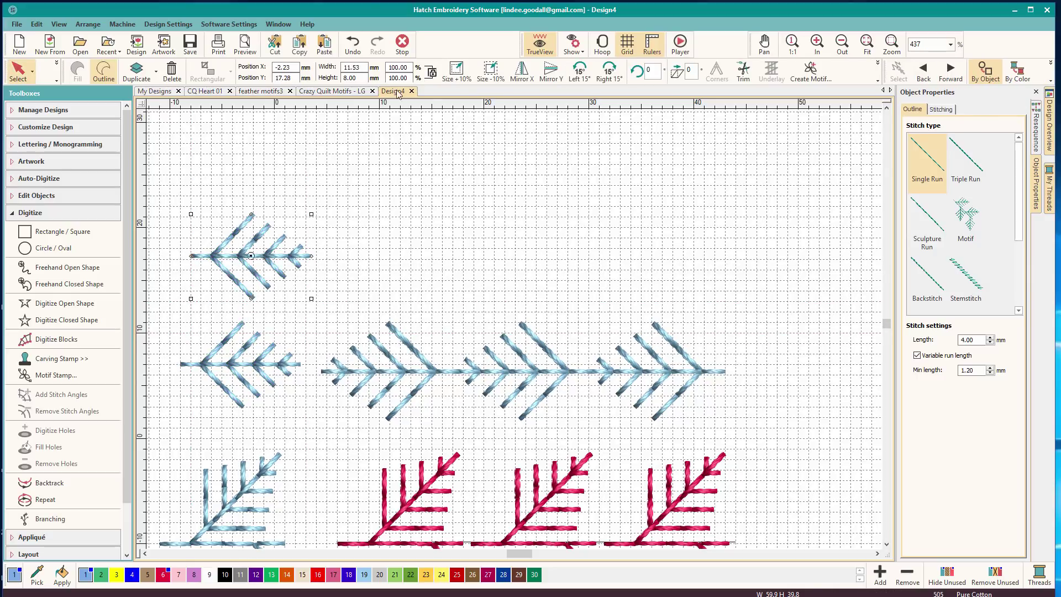
click(528, 71)
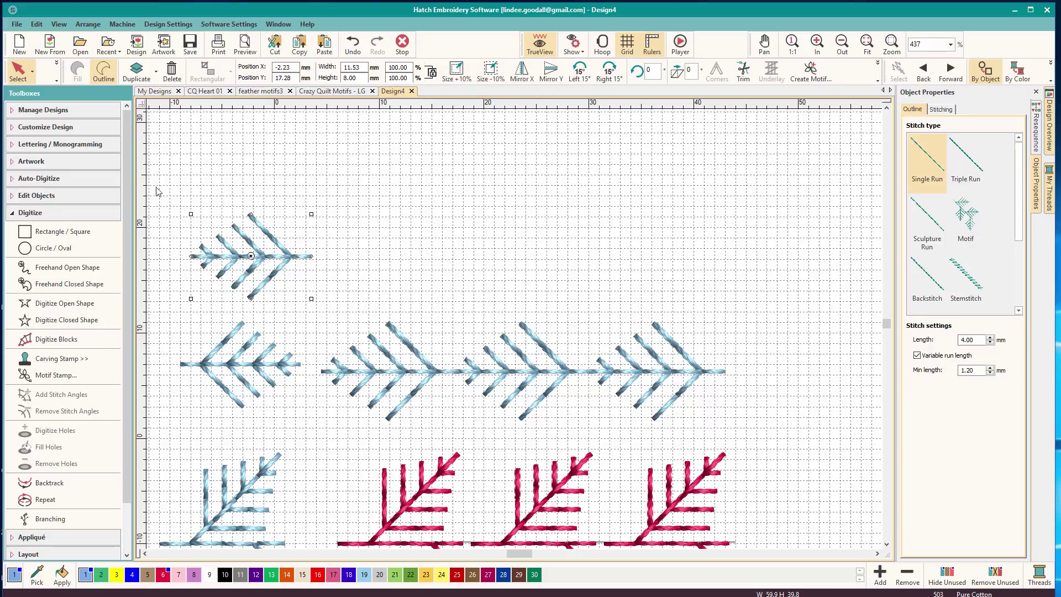
Swap the mirrored feather's start and end points and create motif F003 in Feathers, with its reference line running along the stem from tip to base.
key(h)
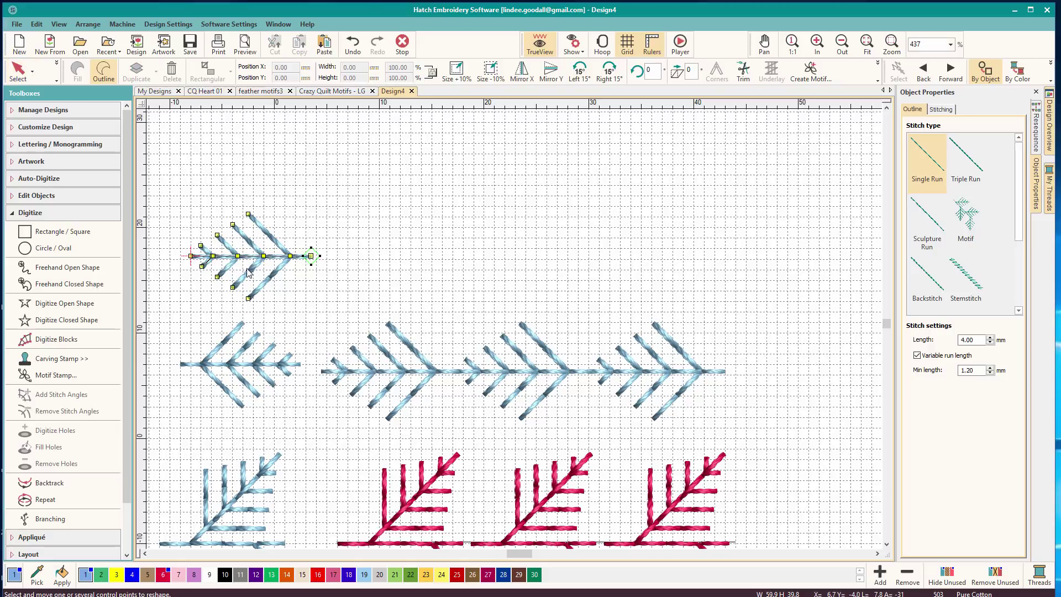
drag(309, 252, 190, 255)
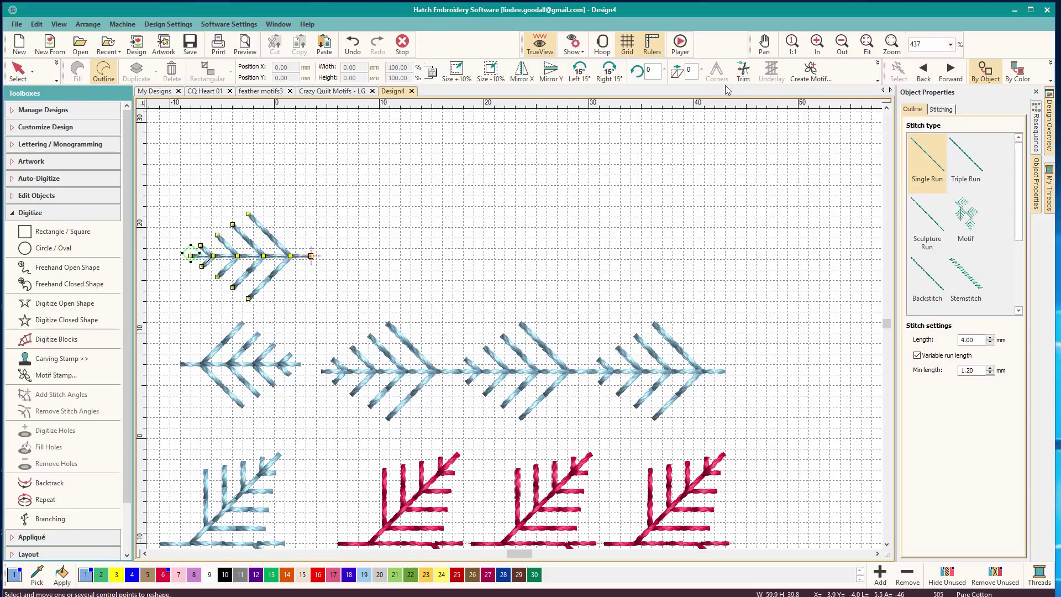
click(810, 70)
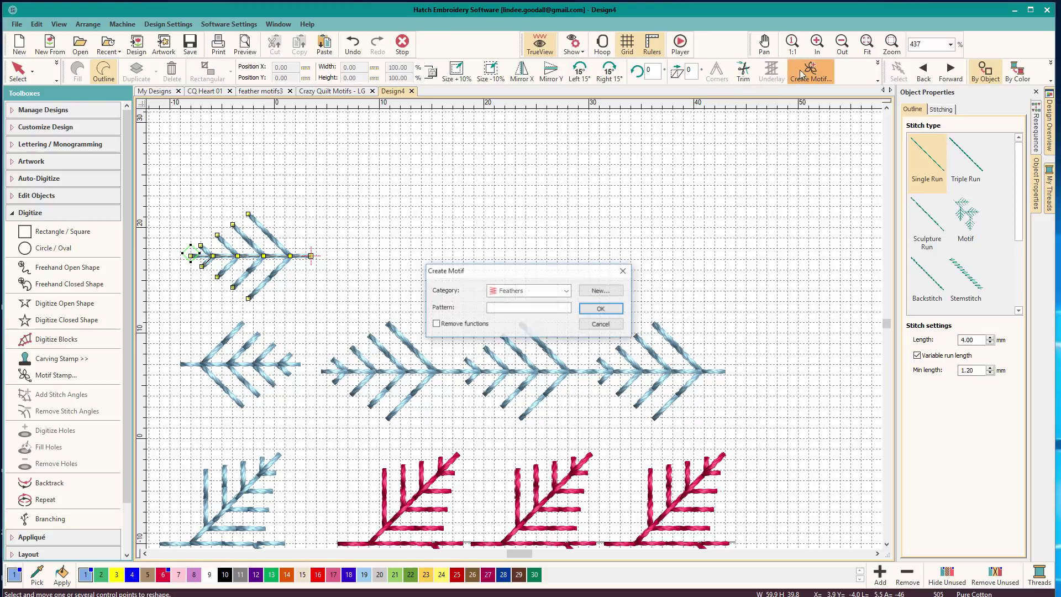
click(526, 308)
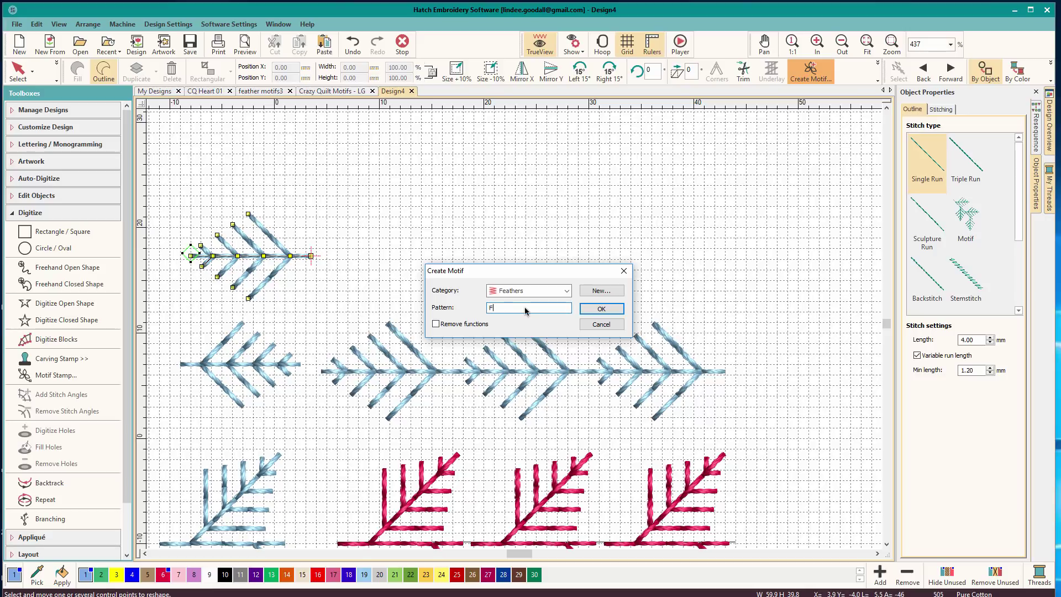
click(599, 309)
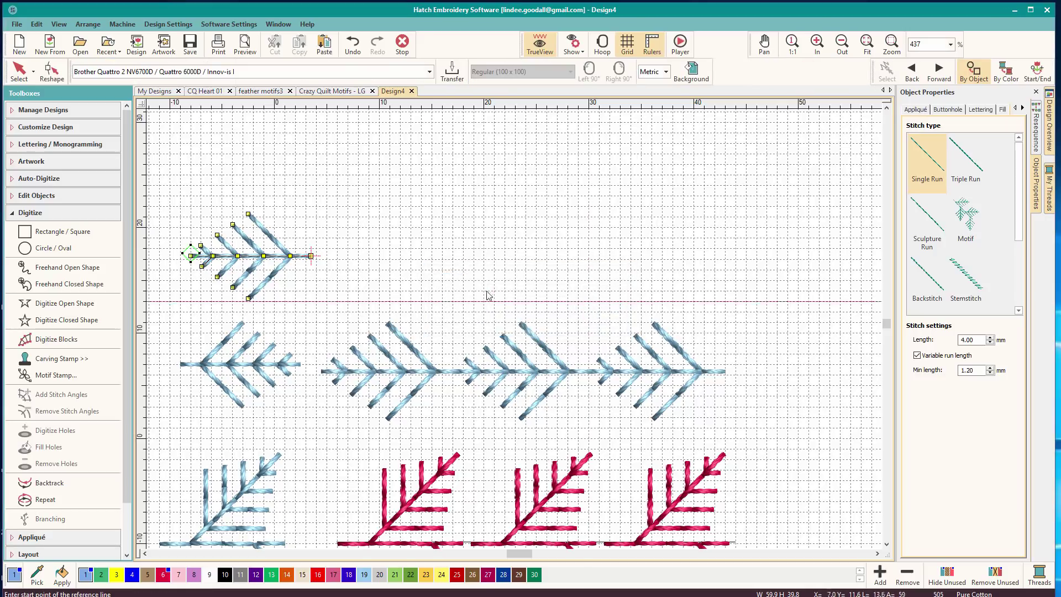
click(191, 257)
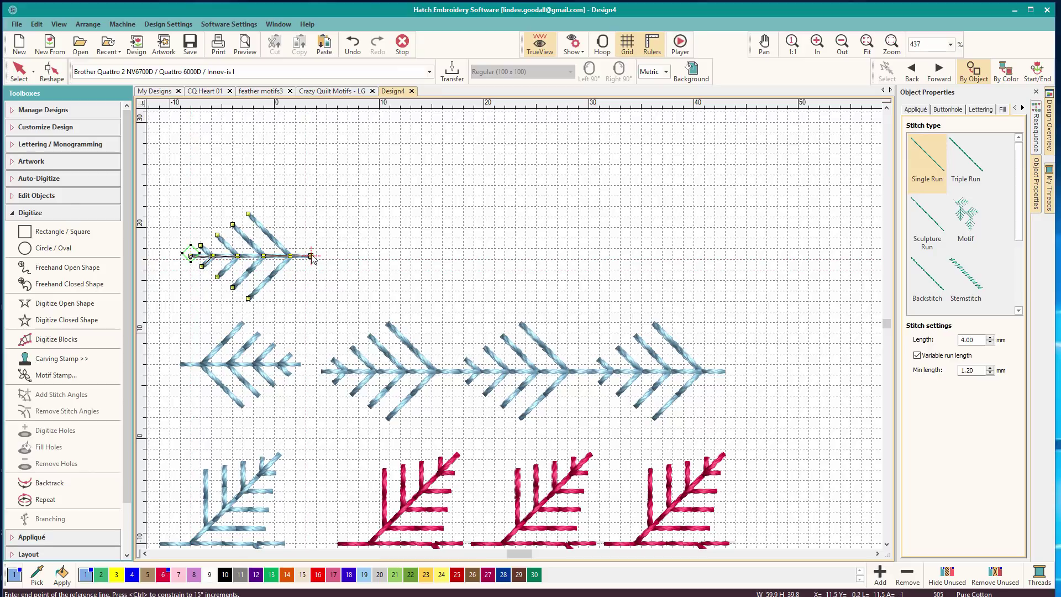
click(311, 256)
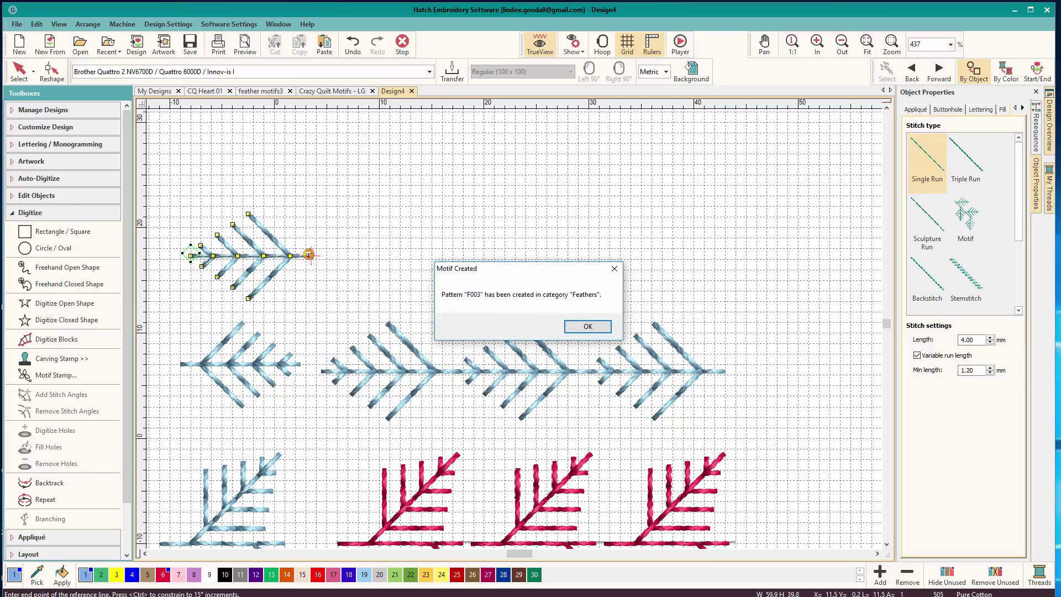
key(Return)
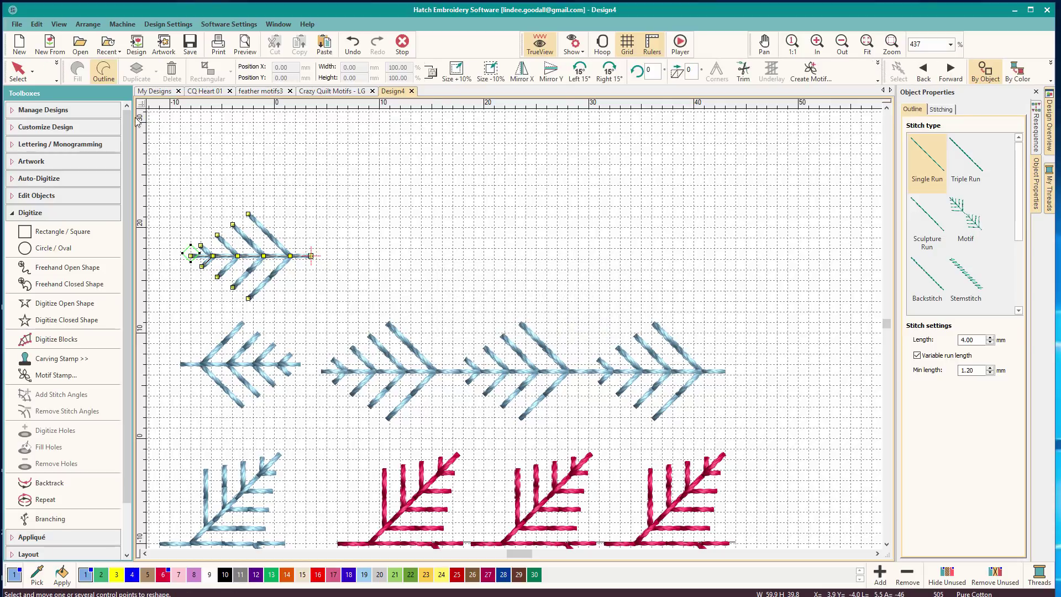
Place a copy of the mirrored F001 motif line beside the new mirrored feather and set its pattern to F003.
click(533, 371)
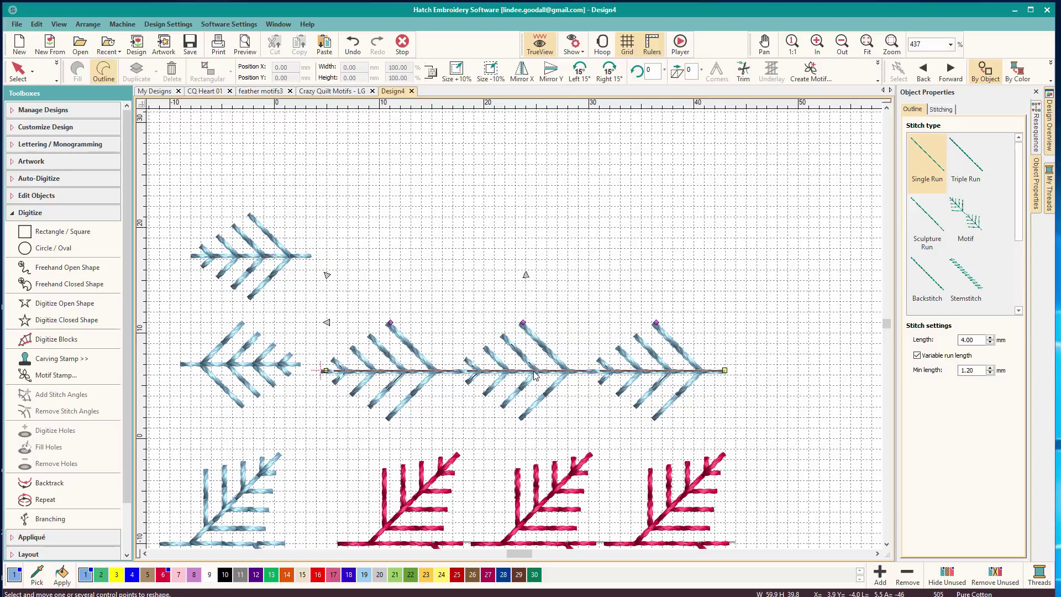
click(161, 160)
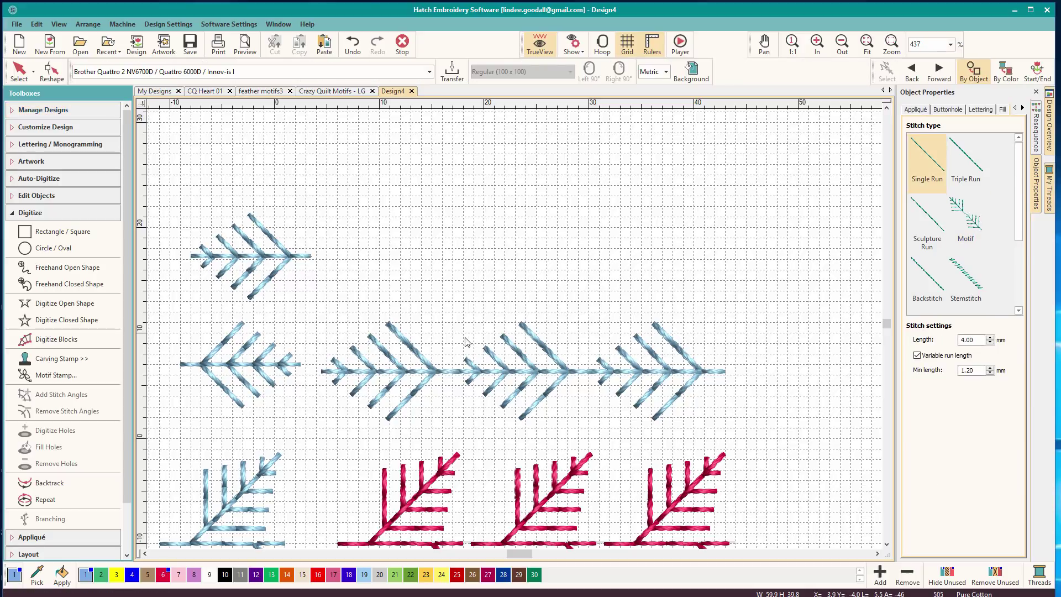
drag(476, 371, 474, 257)
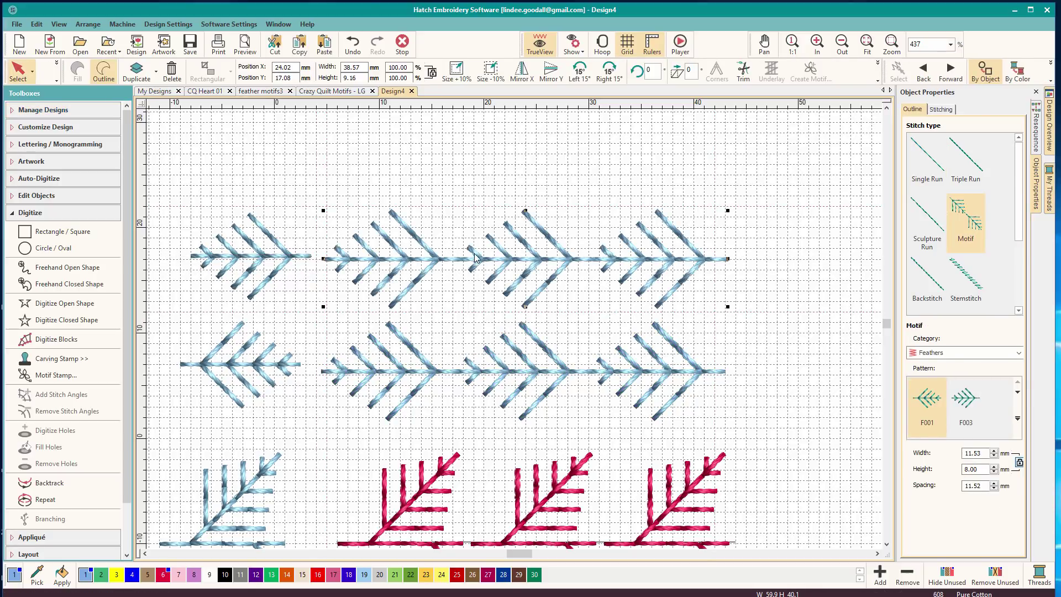
click(975, 404)
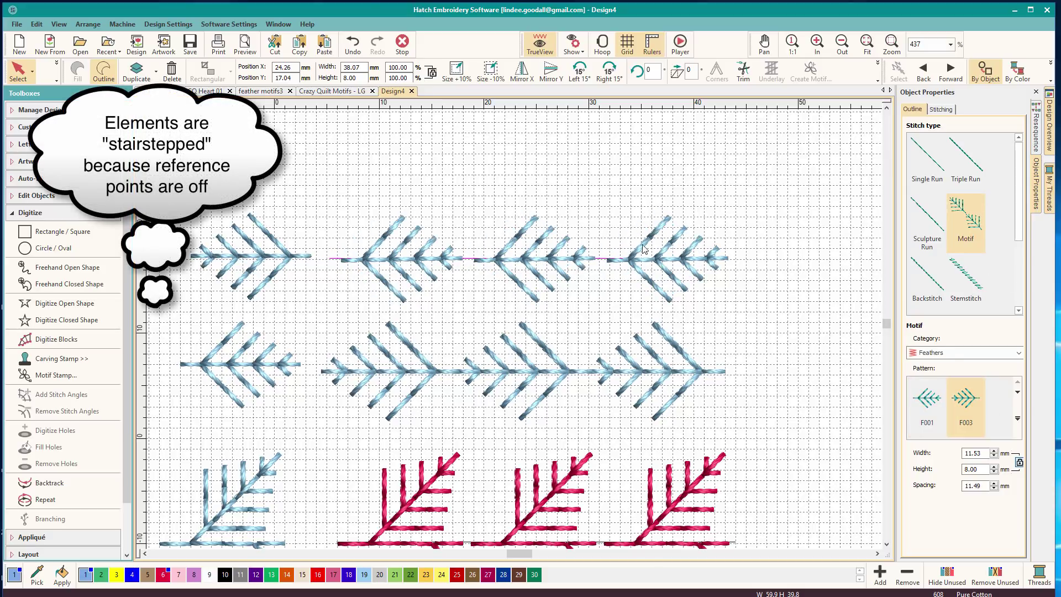
Mirror the F003 motif line horizontally and show its control points in Reshape.
click(565, 254)
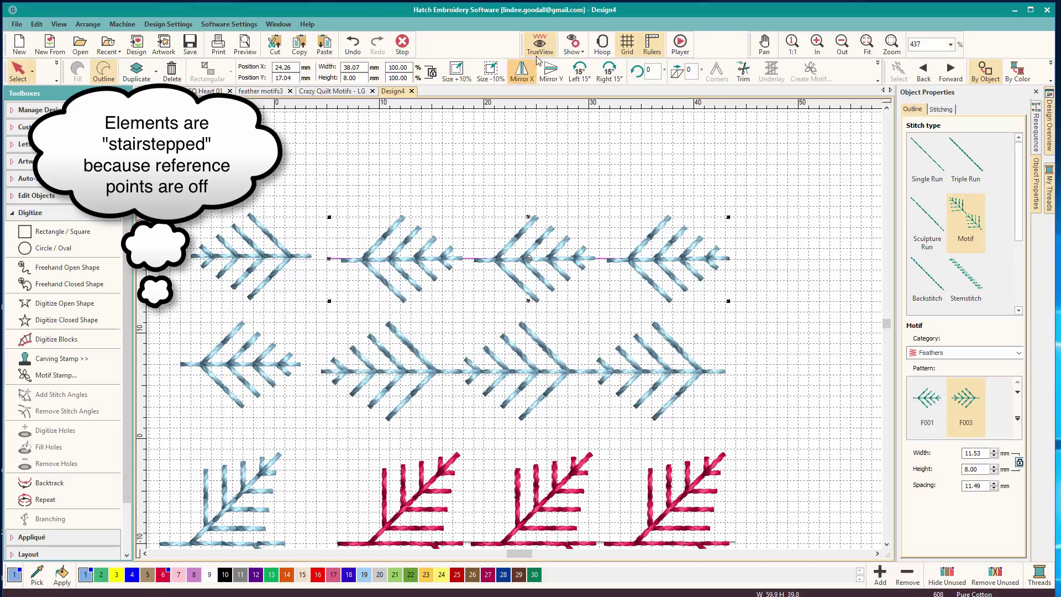
click(522, 71)
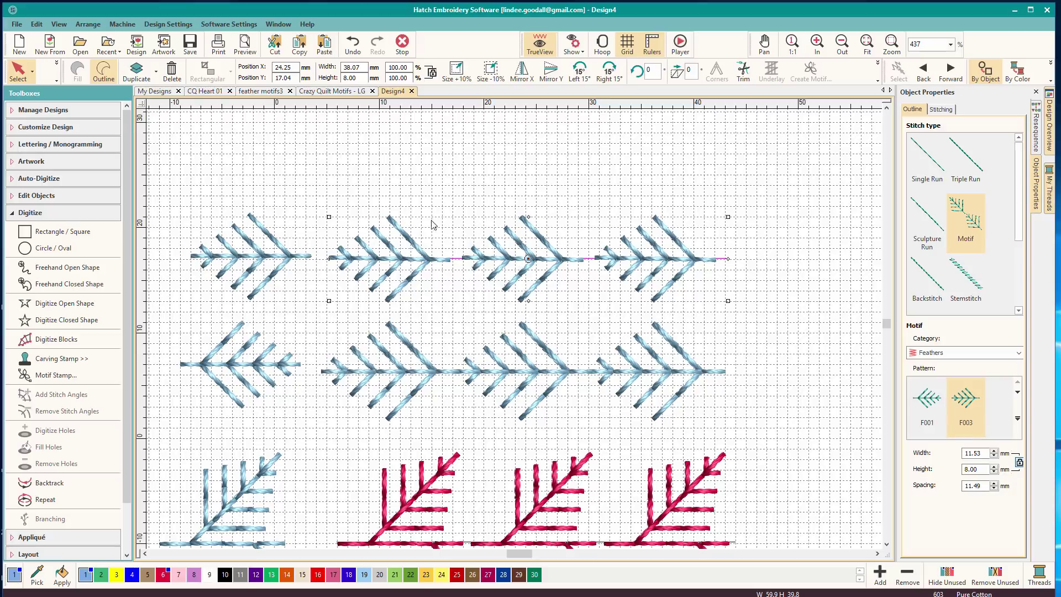
click(43, 72)
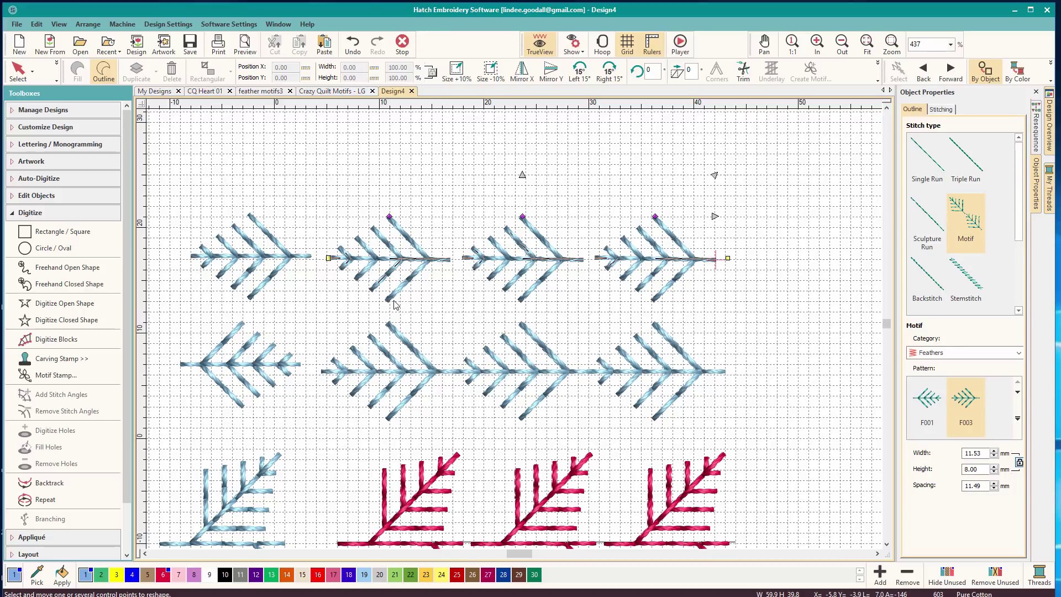
Try to place the mirrored single feather higher above its row and undo the placement.
scroll(887, 325, up, 1)
scroll(887, 325, up, 9)
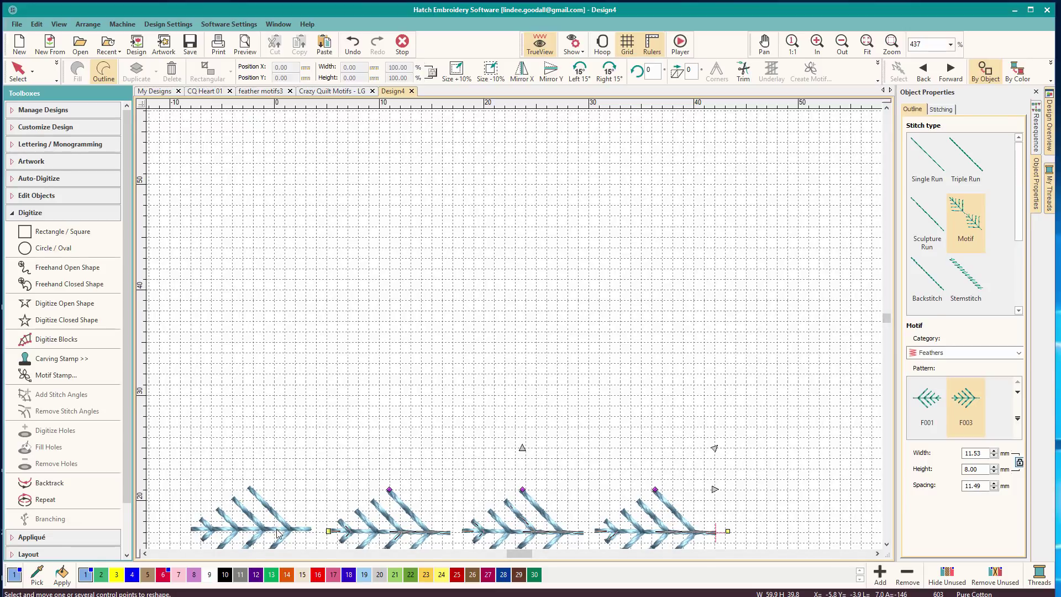
click(278, 533)
click(18, 70)
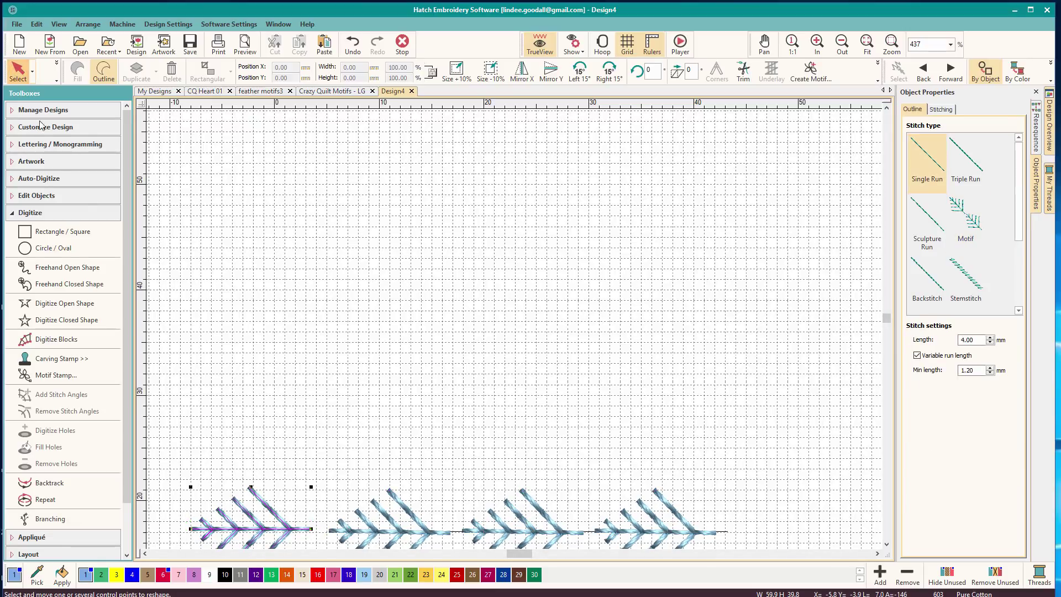
drag(251, 536, 248, 369)
key(ctrl+z)
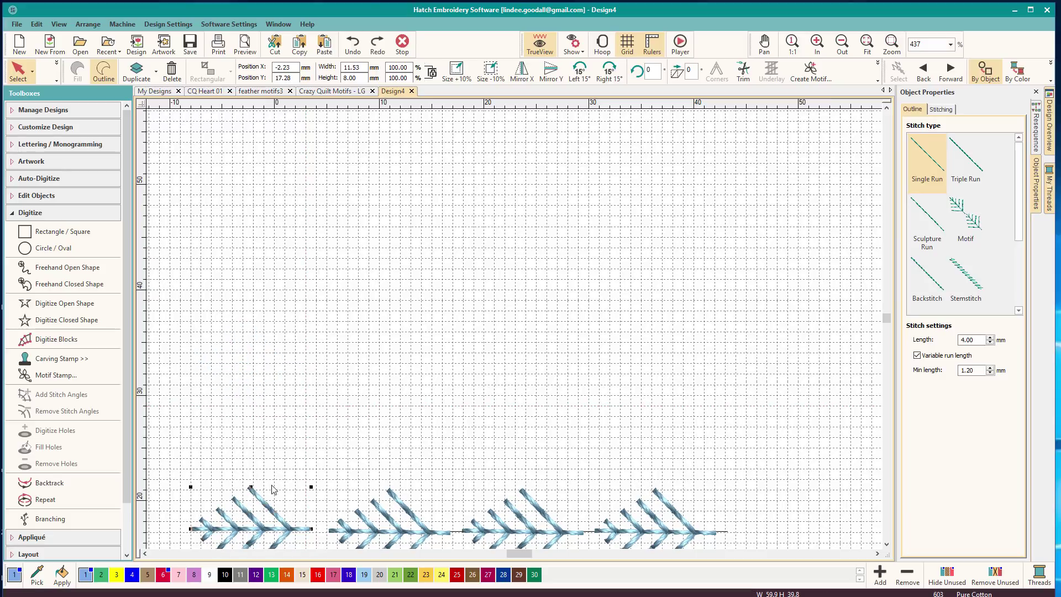
Place a copy of the mirrored single feather above its row, at about Y 30 mm, and mirror it horizontally.
drag(256, 533, 262, 398)
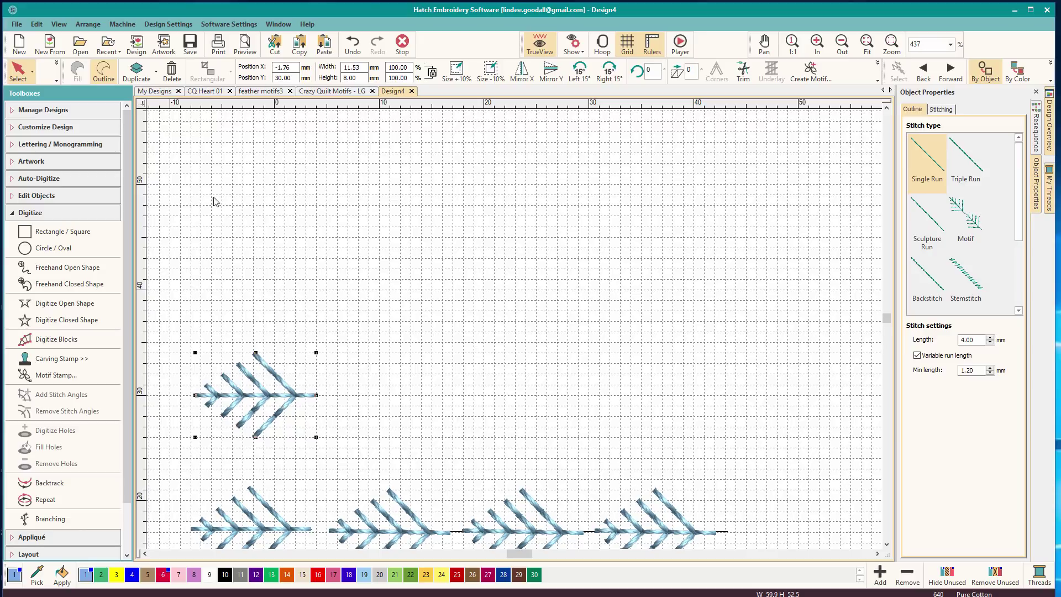
click(521, 71)
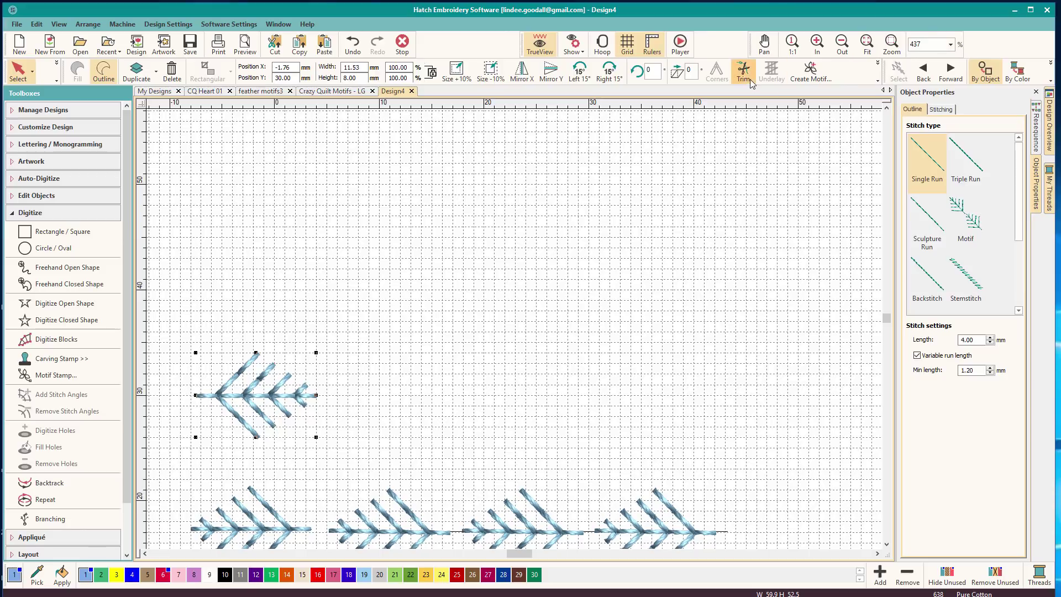
Create motif F0005 in the Feathers category from the new feather, with its reference line running along the stem from base to tip.
click(810, 76)
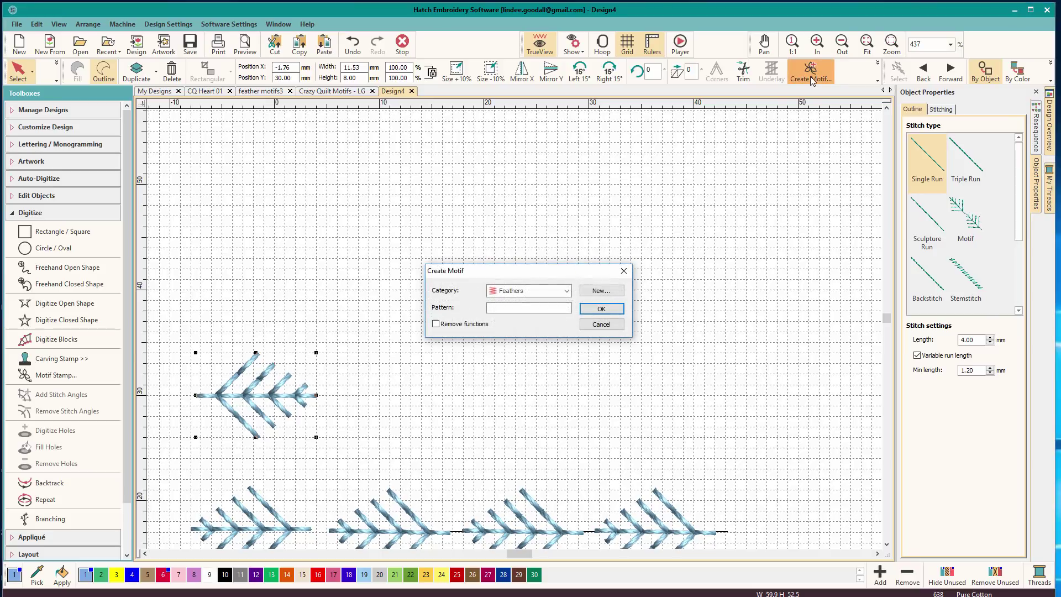
click(537, 307)
text(F0005)
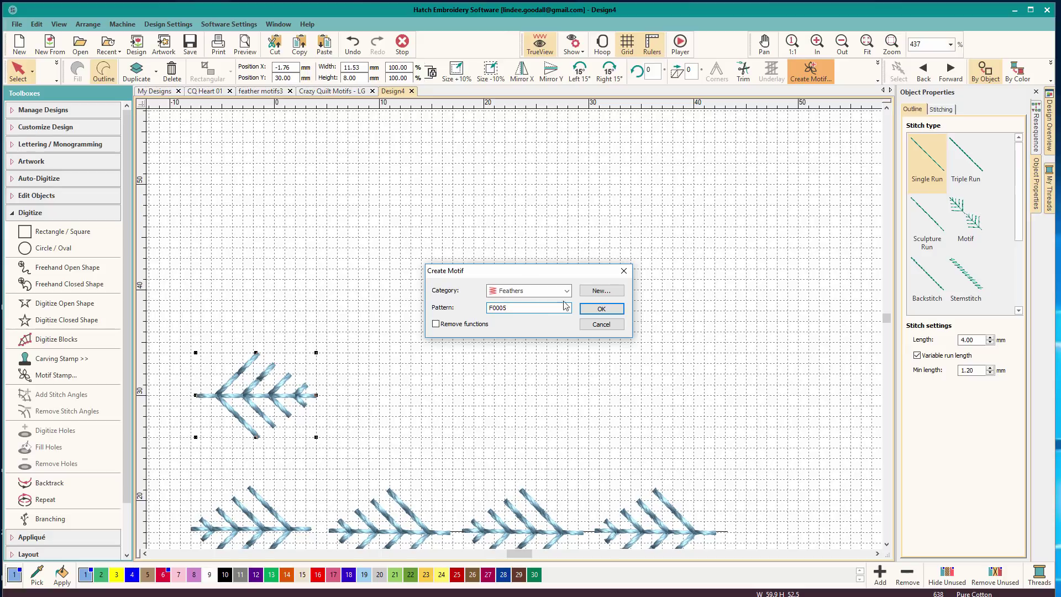
click(601, 309)
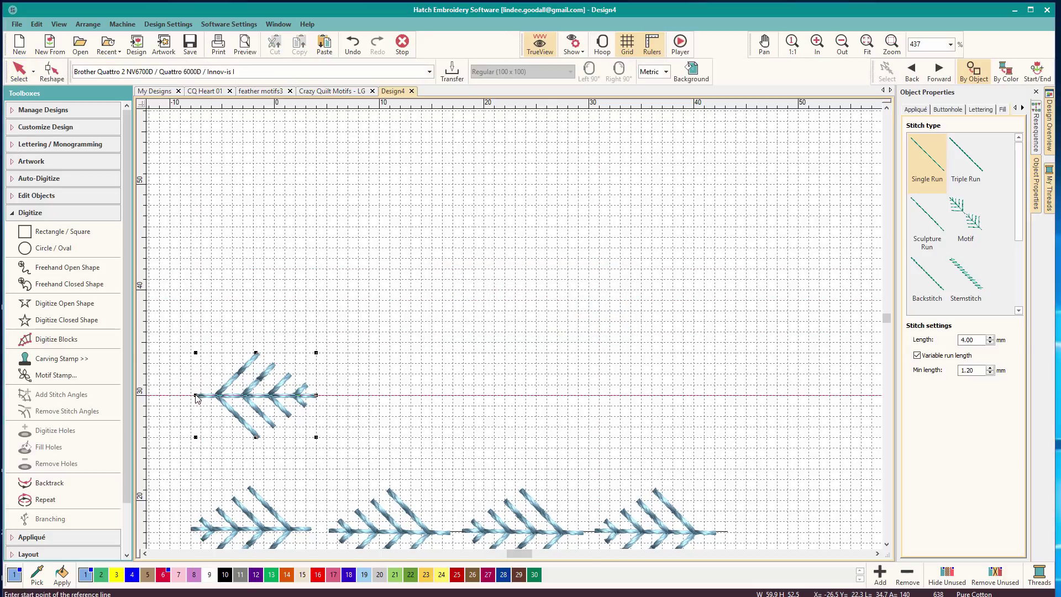
click(196, 395)
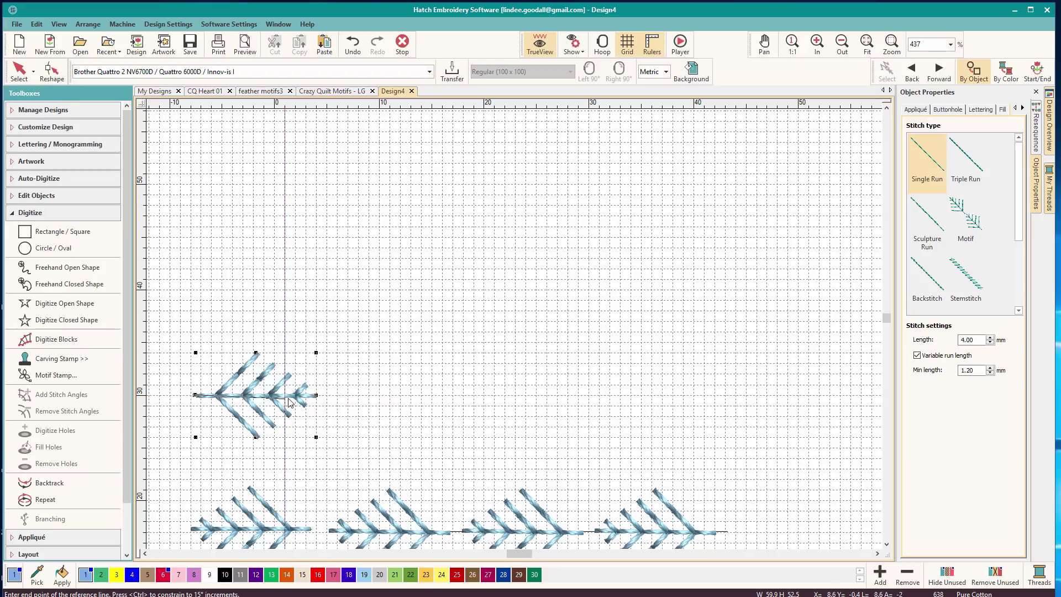
click(315, 396)
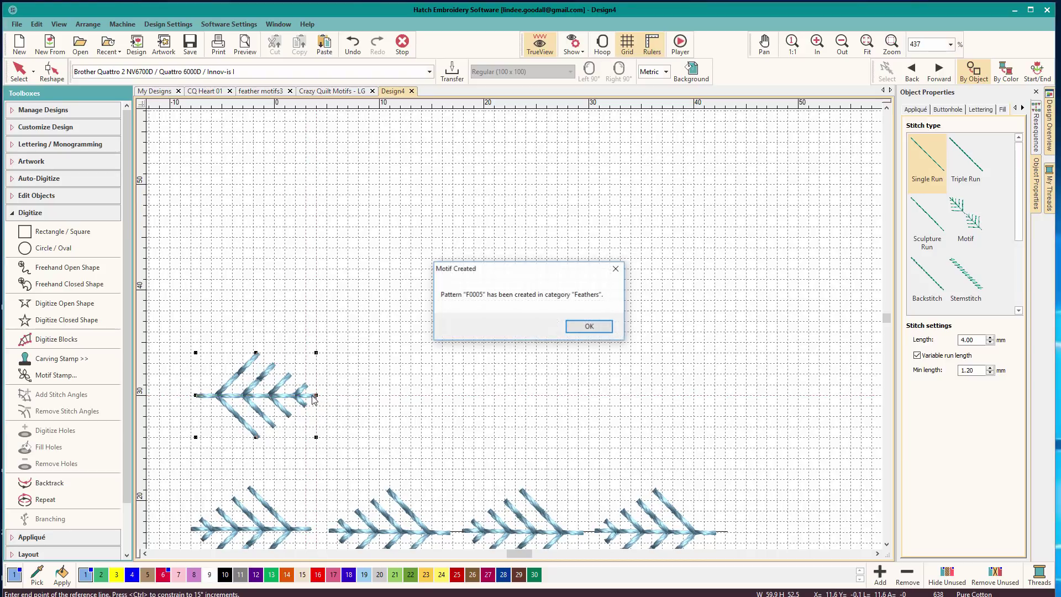
key(Return)
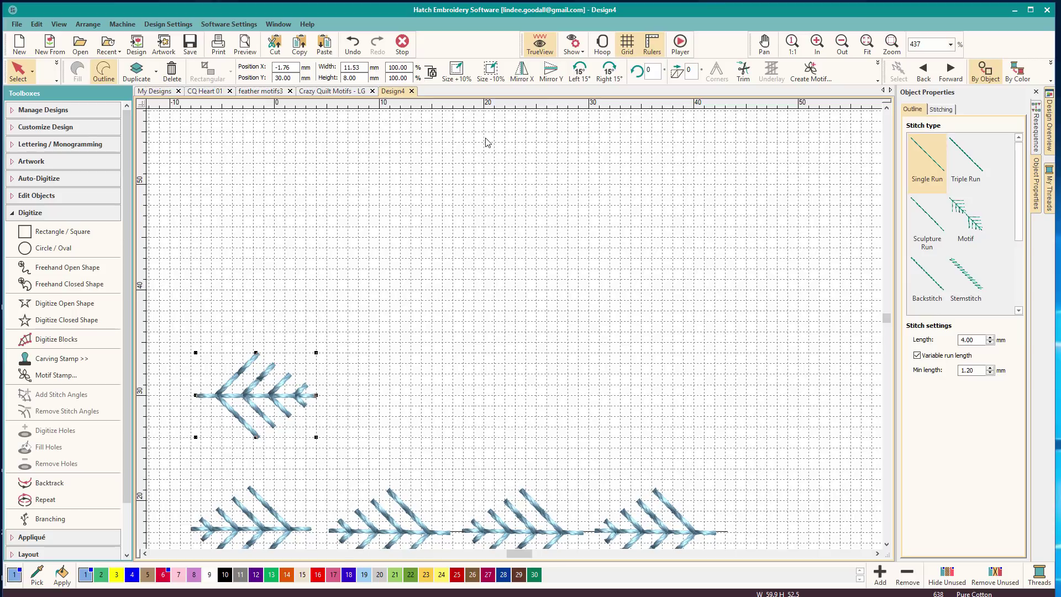
Digitize a horizontal open shape about 32 mm long beside the new feather and give it the Motif stitch with pattern F0005.
click(17, 303)
click(348, 395)
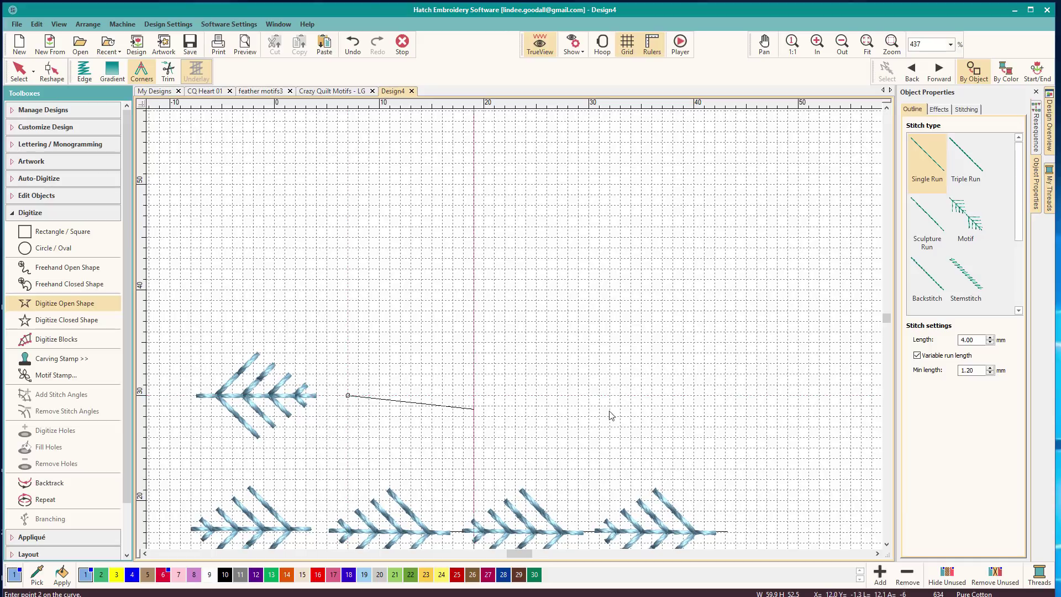
click(686, 396)
key(Return)
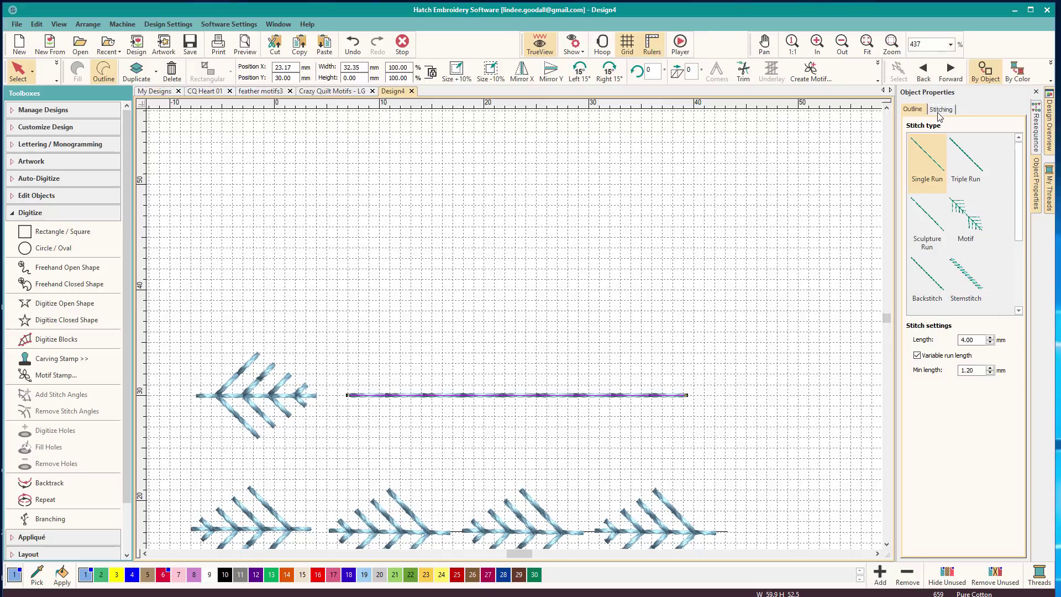
click(966, 221)
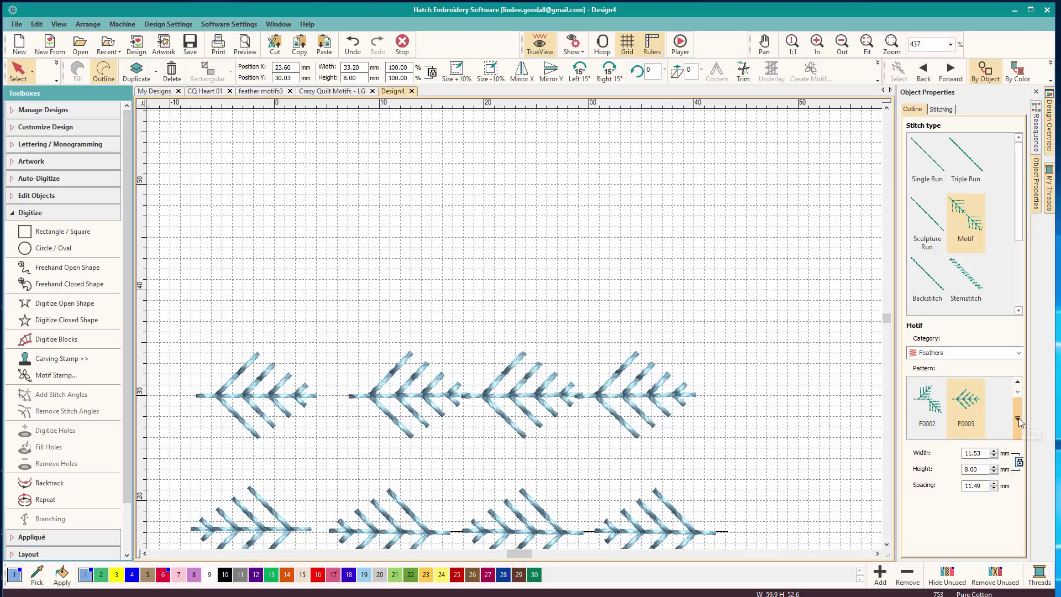
click(1018, 418)
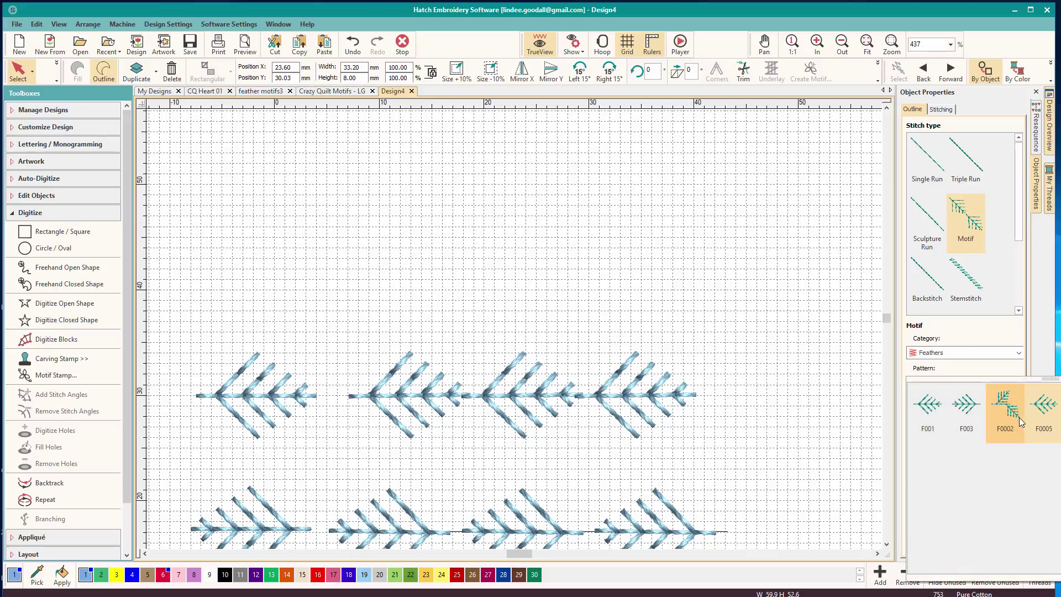
click(743, 354)
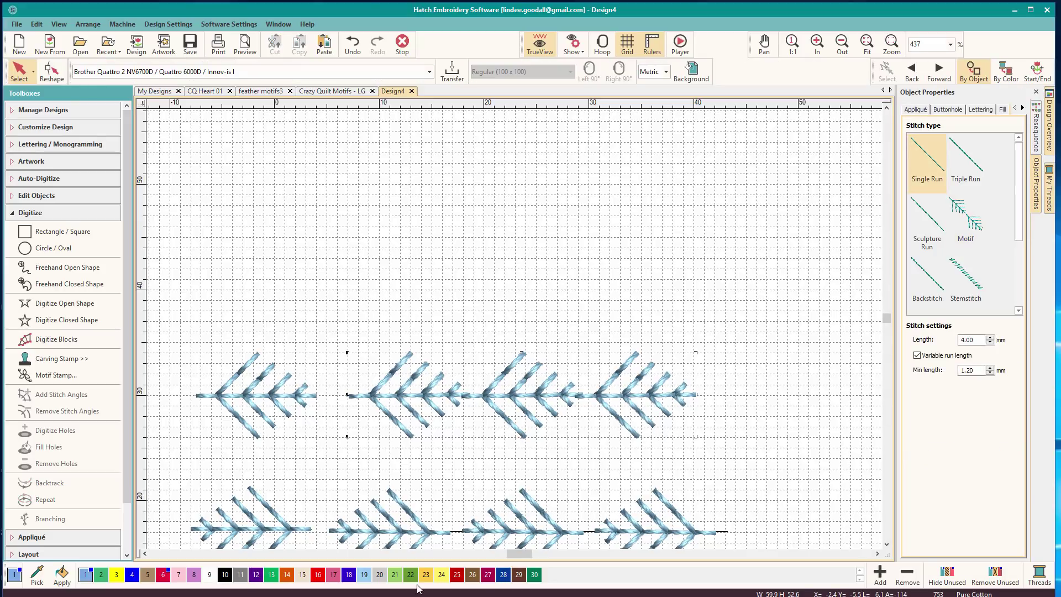
Recolor the F0005 motif line with color 8, Lavender.
click(195, 576)
click(464, 400)
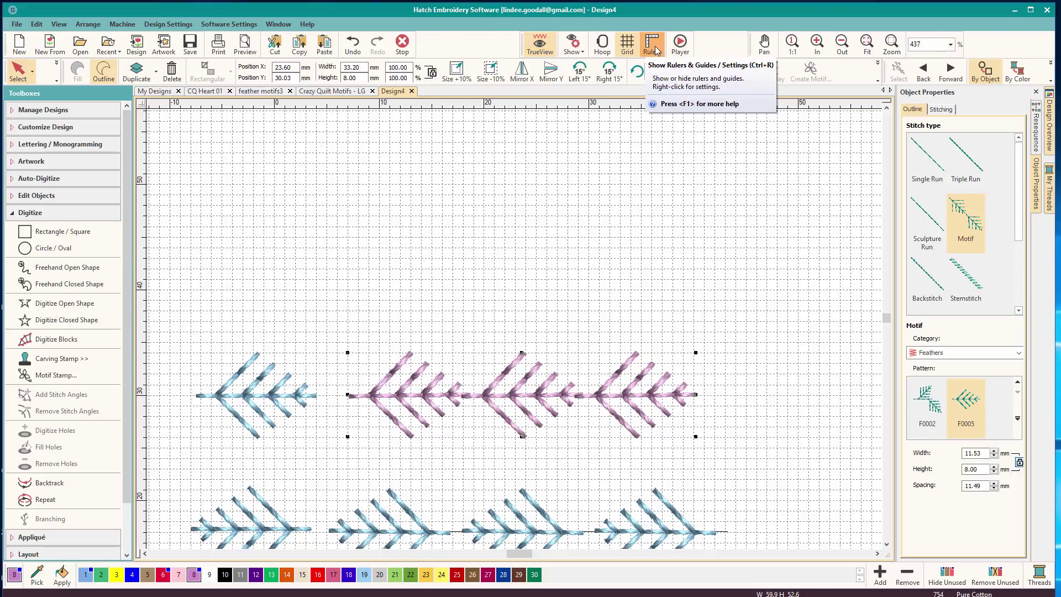
Play the stitch simulation of the lavender F0005 motif line from its start at 1440 s/m to examine its stitching order.
click(683, 47)
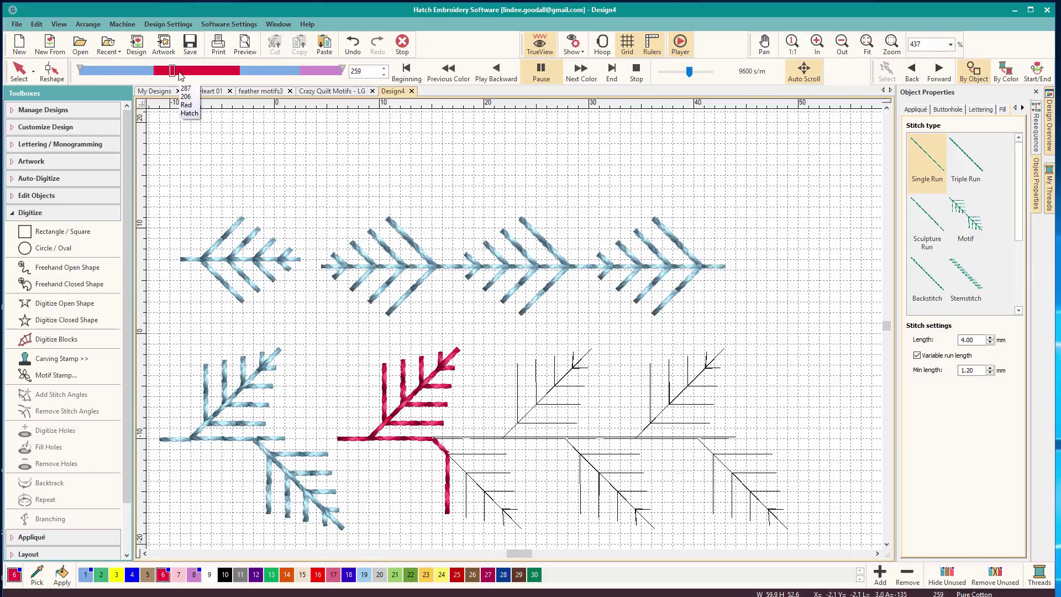
click(541, 73)
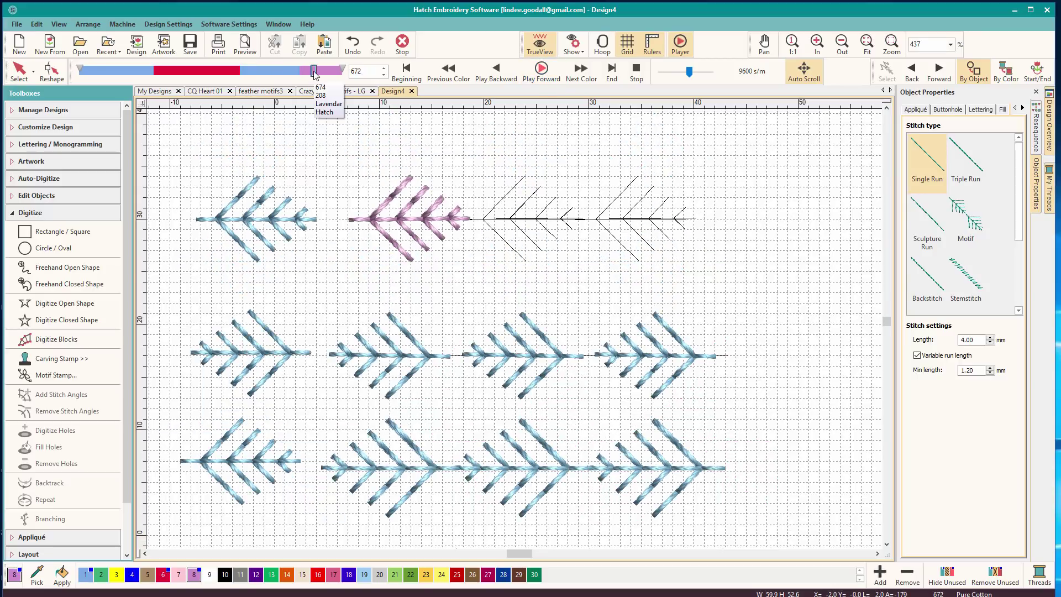
drag(314, 73, 303, 74)
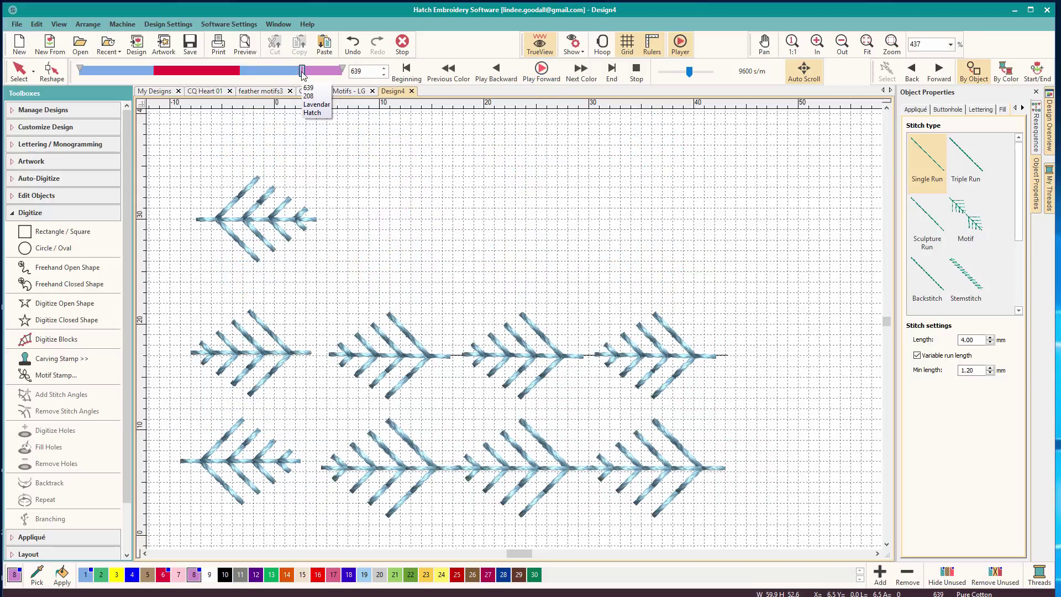
drag(689, 71, 672, 74)
click(541, 71)
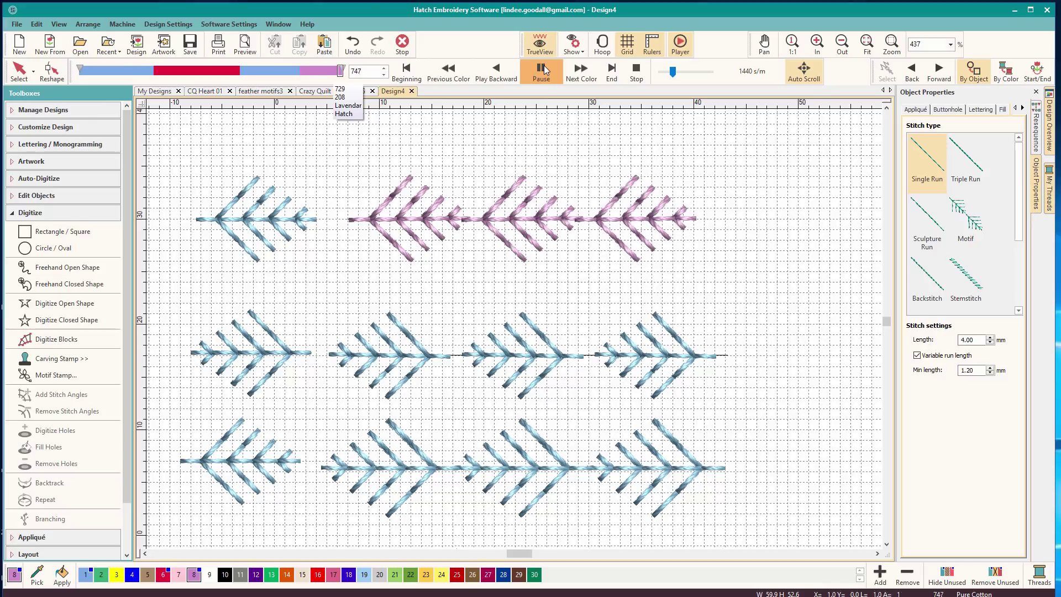
click(542, 69)
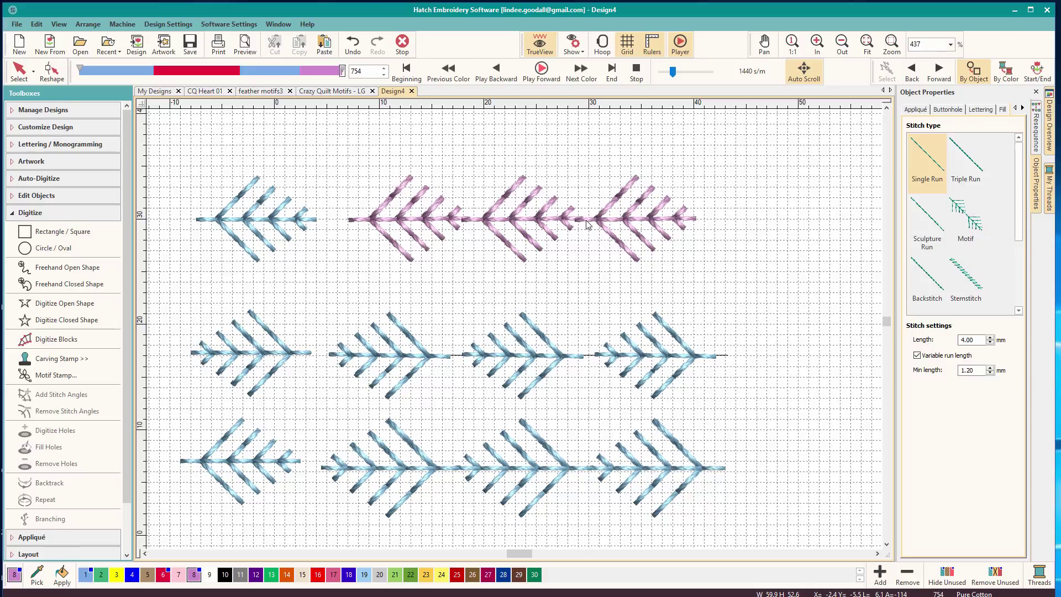
Switch to the CQ Heart 01 design and examine the whole heart with its crazy quilt motifs.
click(206, 92)
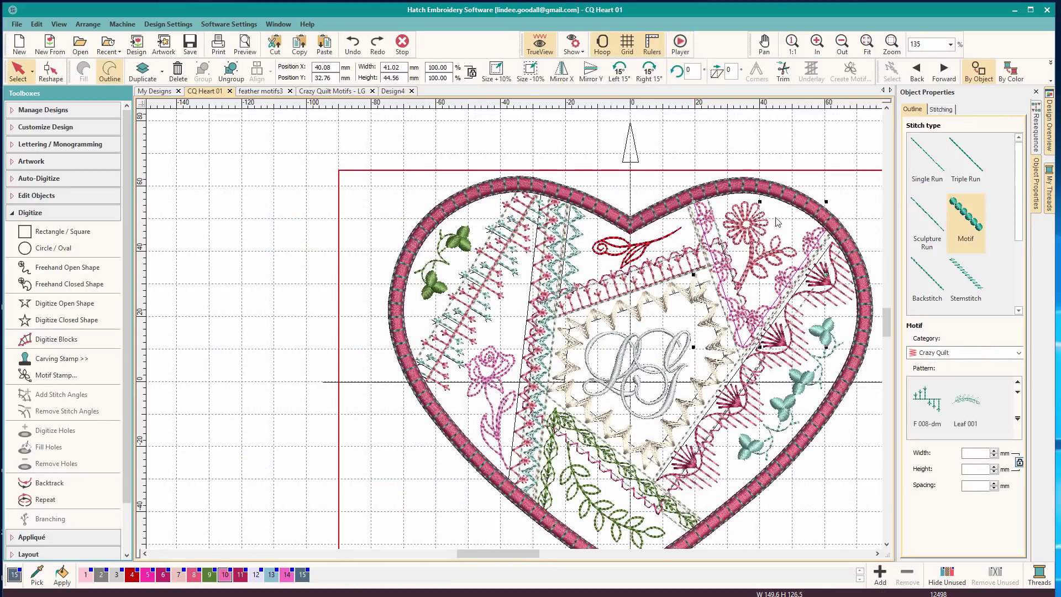
scroll(889, 311, down, 3)
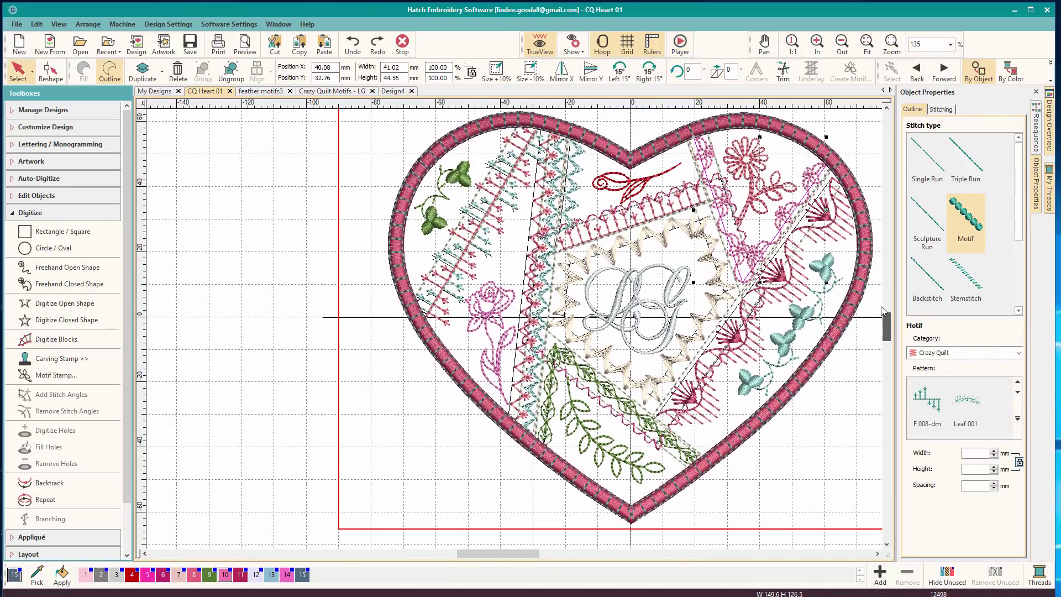
drag(506, 552, 517, 552)
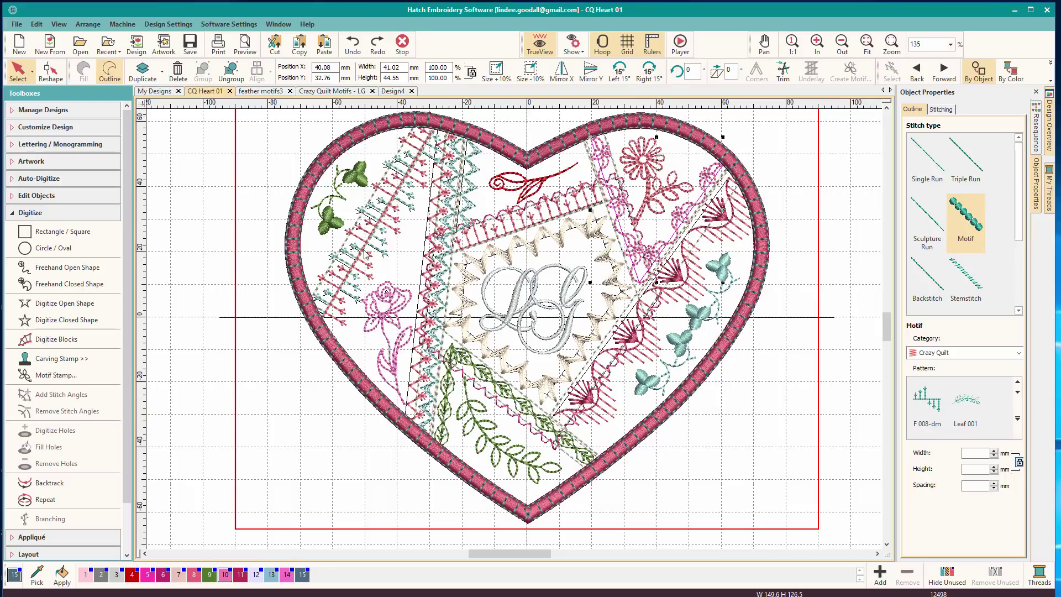
Hide all objects from the heart outline that begins the stitching sequence through the zigzag border around the monogram.
click(1038, 147)
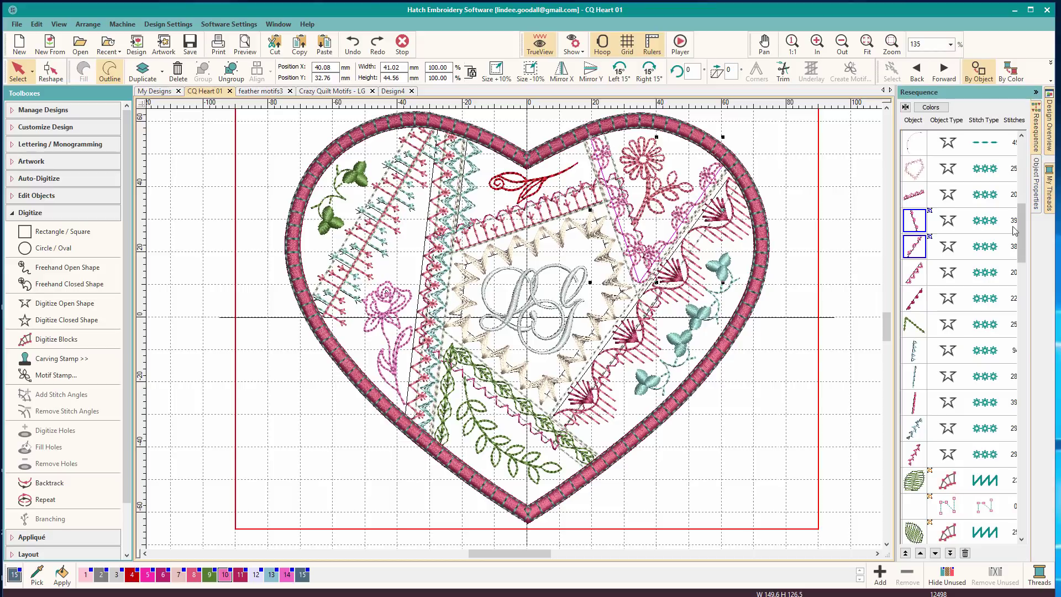
drag(1020, 235, 1023, 166)
click(914, 305)
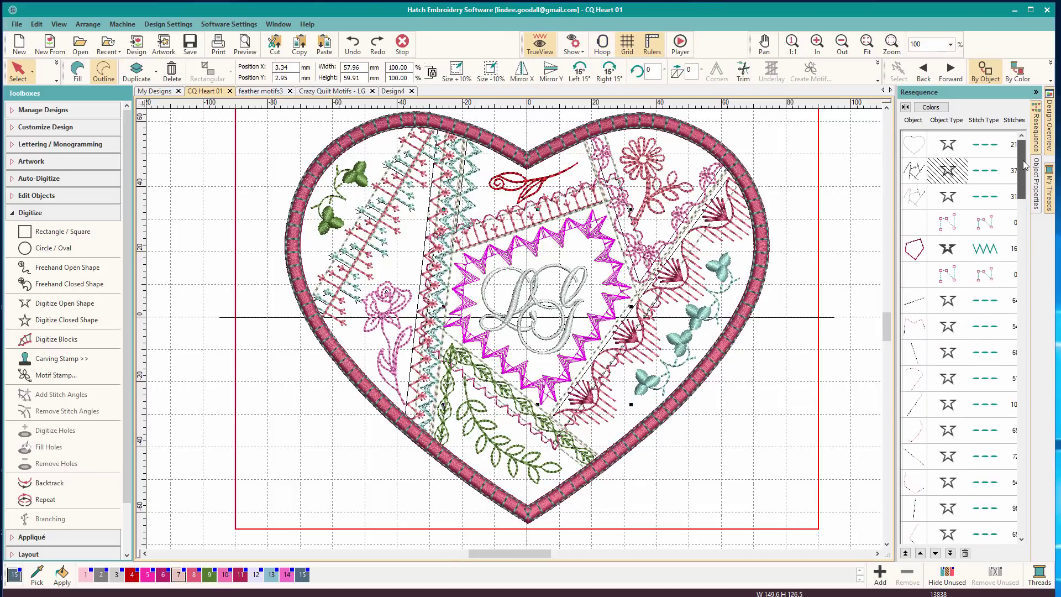
shift+click(916, 151)
right_click(916, 151)
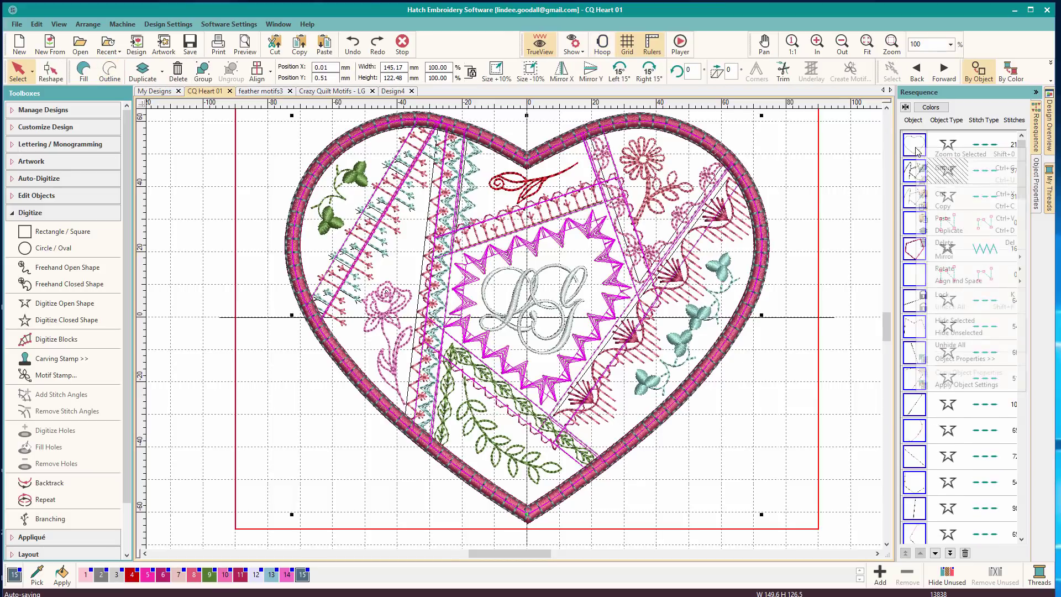
click(943, 323)
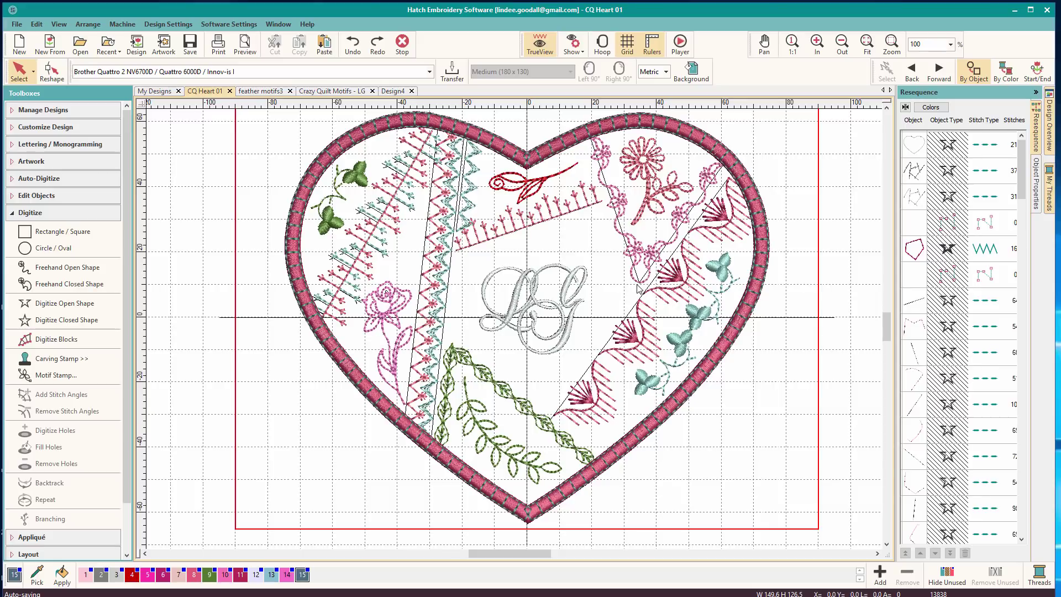
Select the rose beside the vertical seam motifs and examine the individual objects it consists of in the stitching sequence.
click(384, 341)
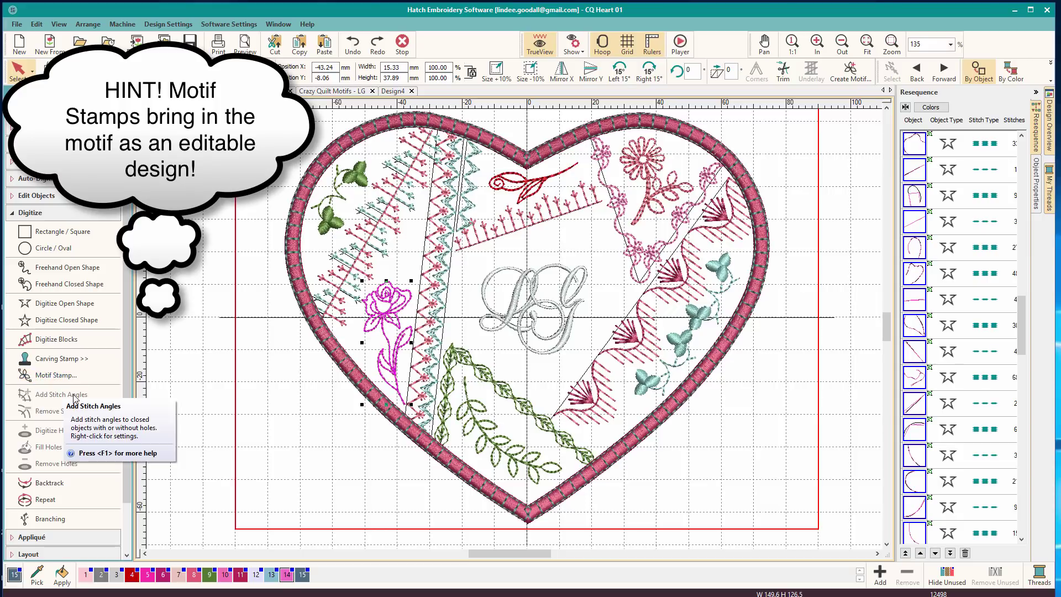
scroll(1022, 334, down, 1)
drag(1021, 333, 1015, 443)
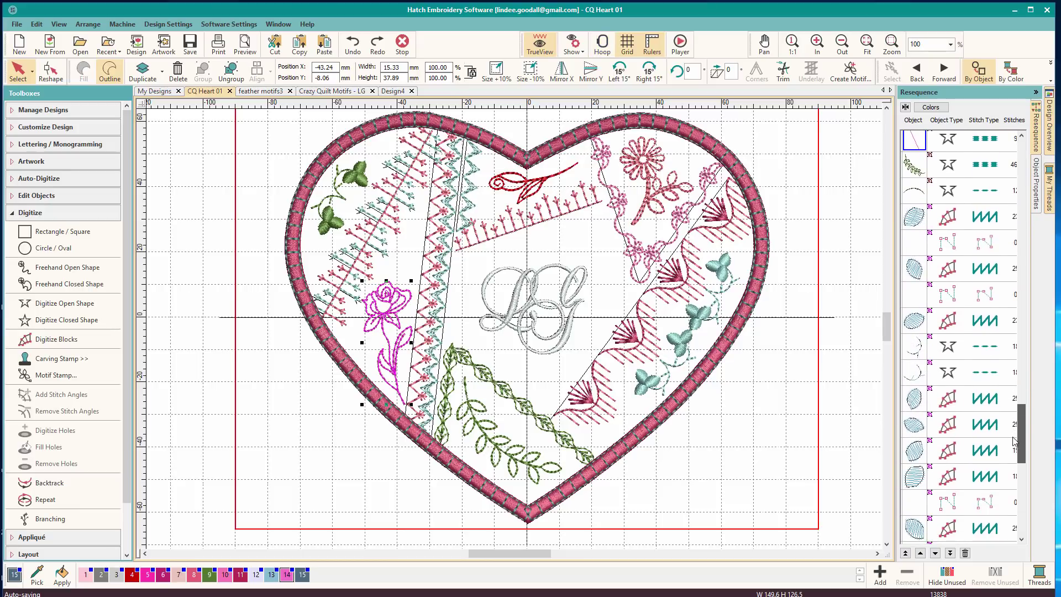